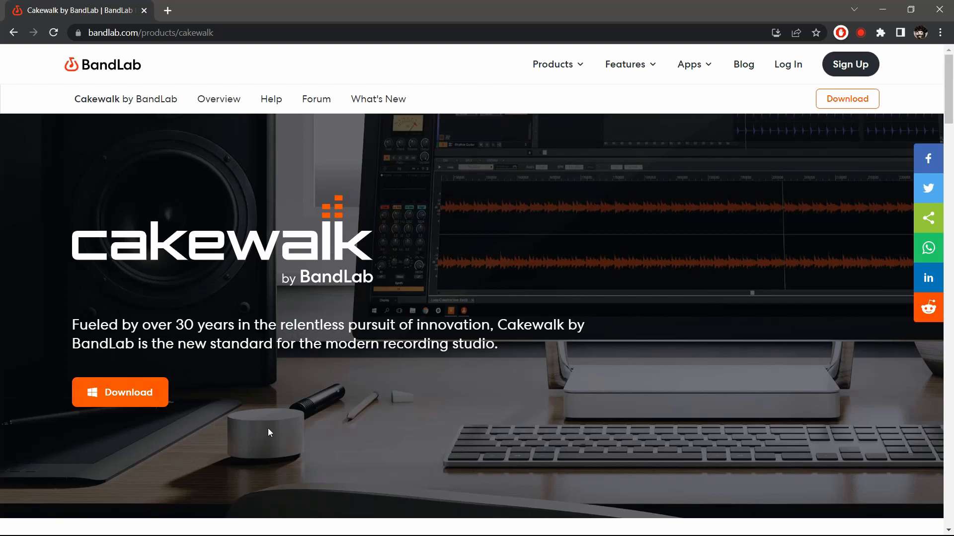
# Start downloading the Cakewalk Installer from the download section of the Cakewalk by BandLab page
pyautogui.click(139, 400)
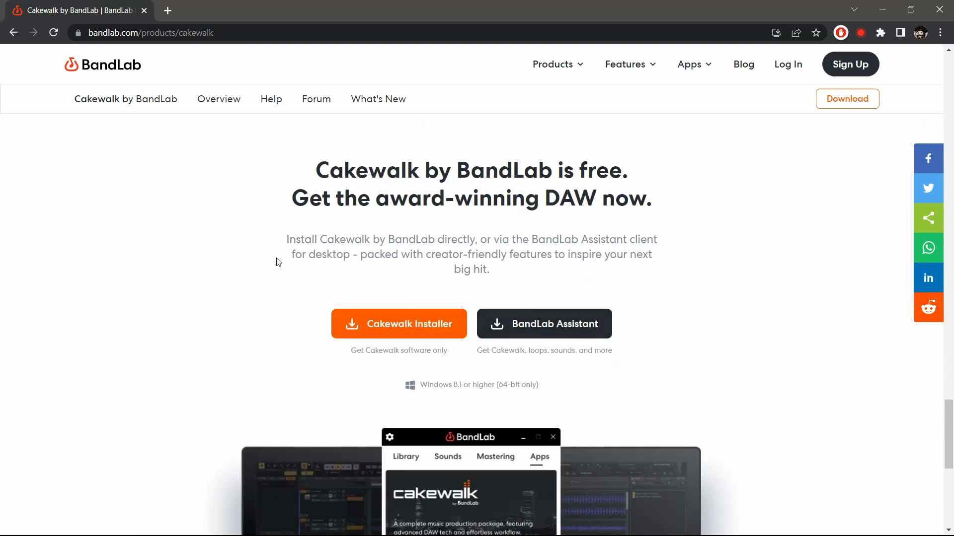
pyautogui.click(412, 330)
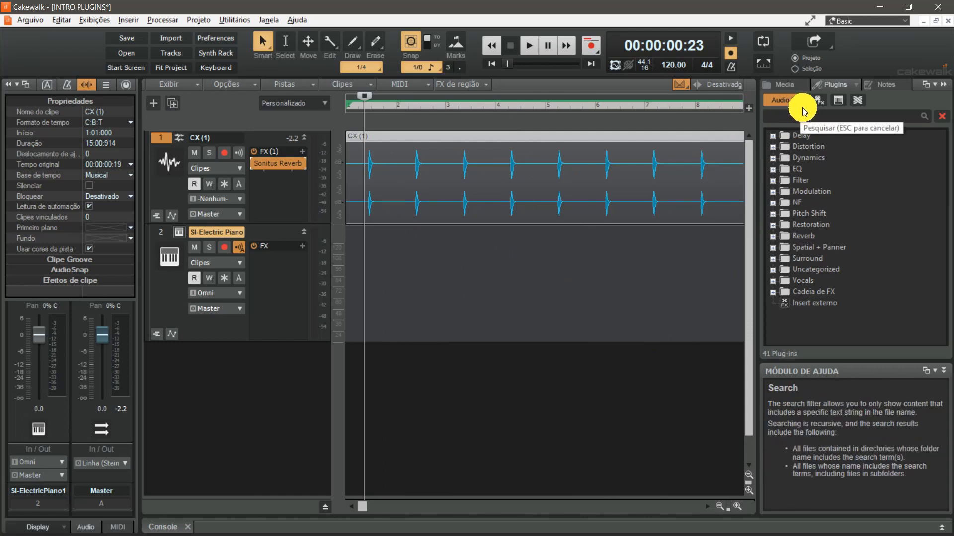
# List the available instrument plug-ins and open the Sonitus Reverb on the CX (1) track, moving its window clear of the waveform
pyautogui.click(837, 100)
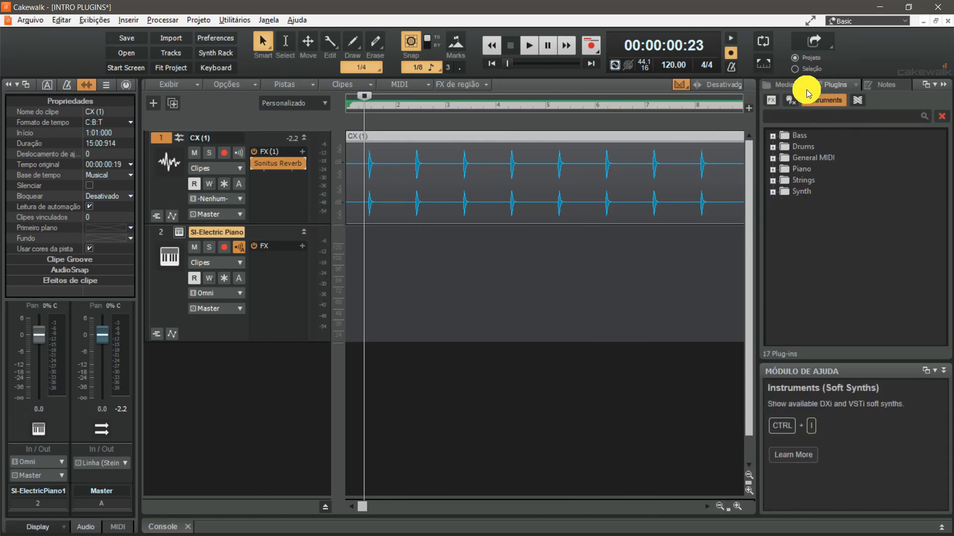
pyautogui.click(362, 189)
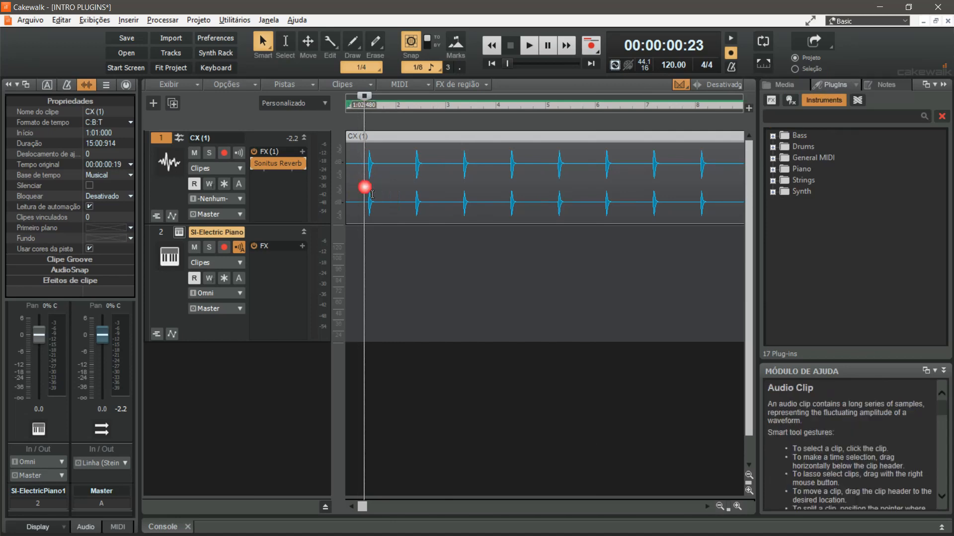
pyautogui.doubleClick(277, 168)
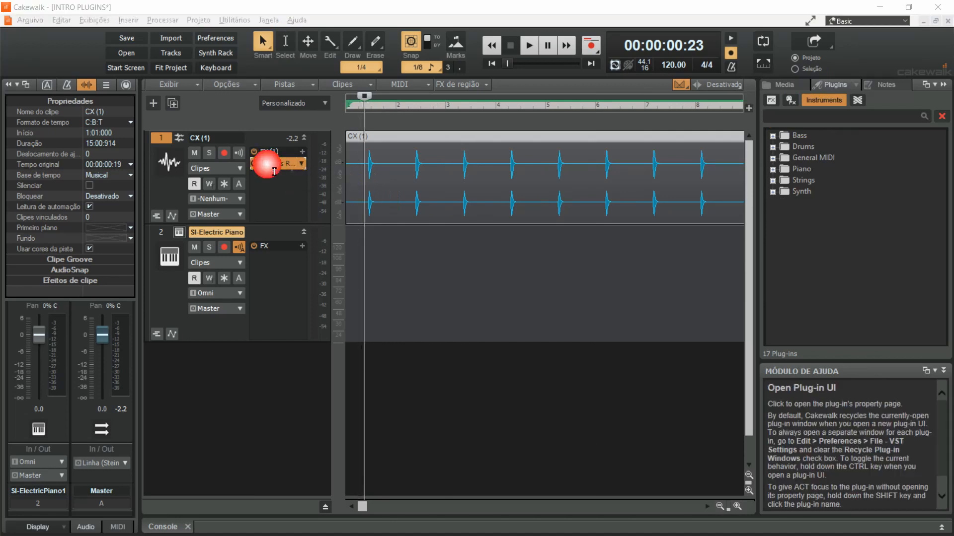
pyautogui.moveTo(632, 145); pyautogui.dragTo(681, 209)
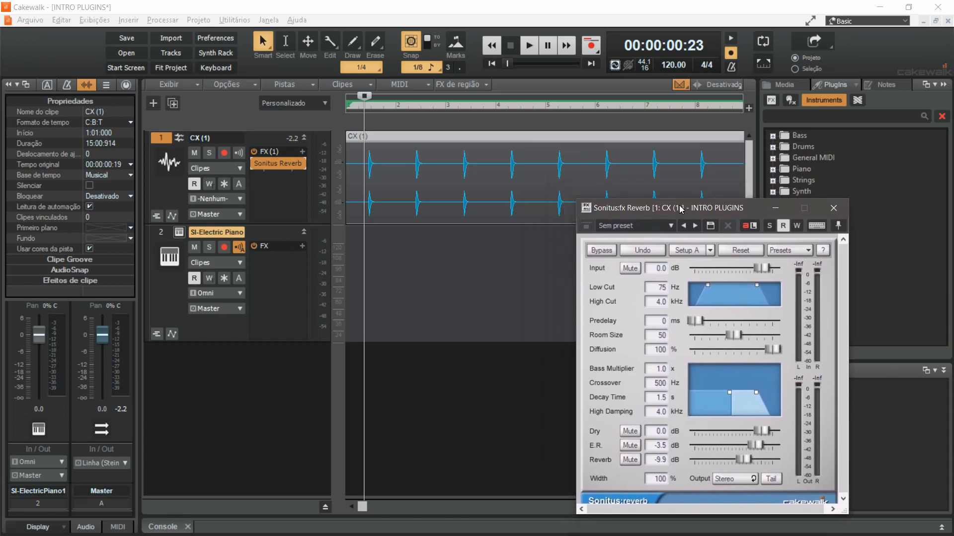
# Play the CX (1) track through the reverb and stop playback
pyautogui.click(365, 194)
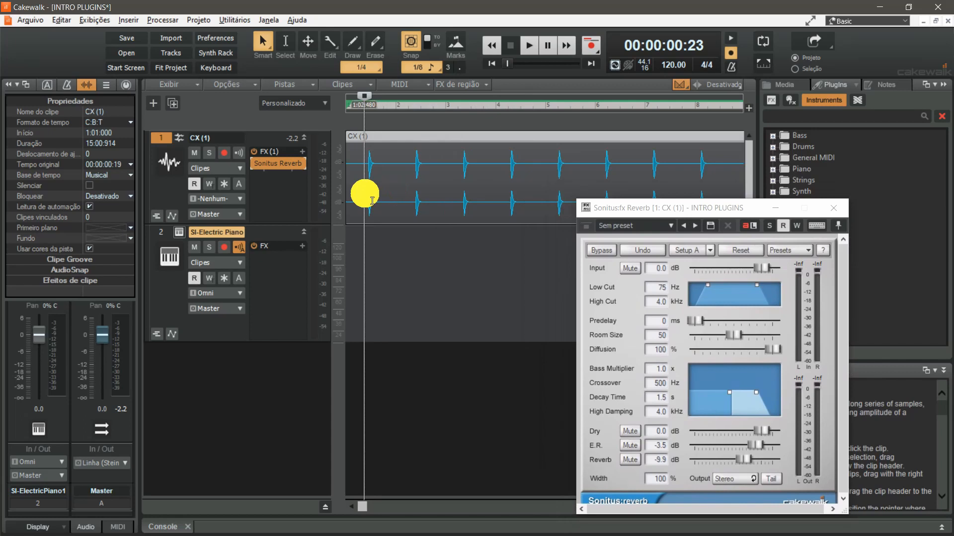
pyautogui.press('space')
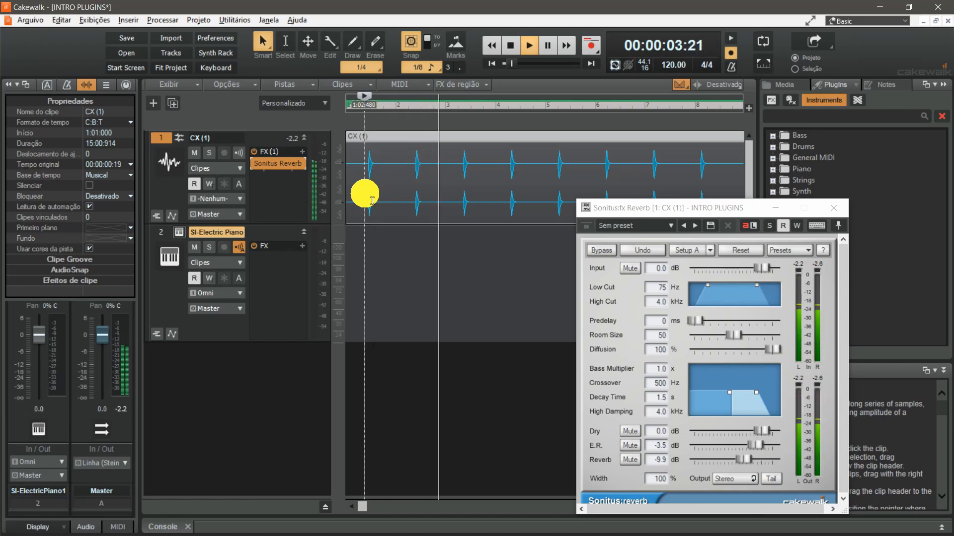
pyautogui.press('space')
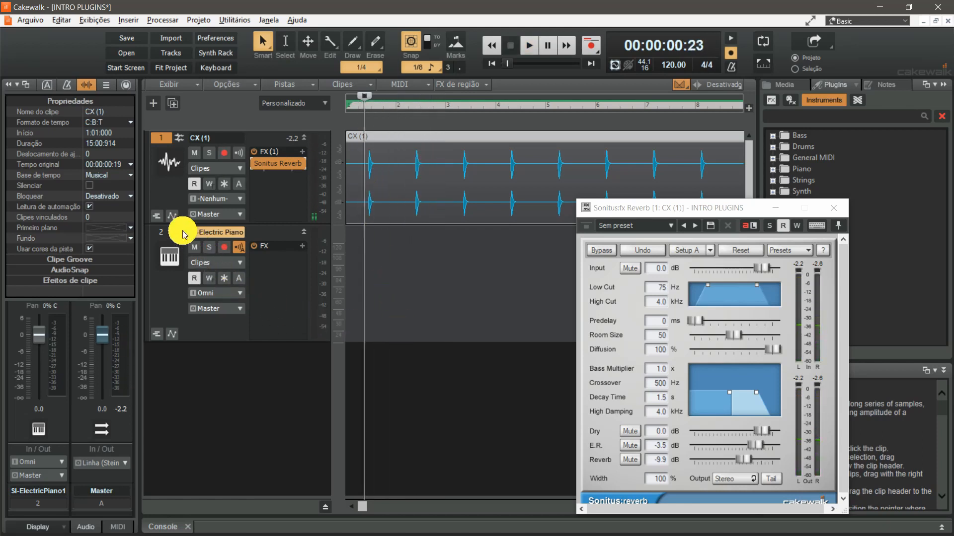
# Open the SI-Electric Piano instrument, reposition its window and play several notes on its virtual keyboard
pyautogui.click(212, 233)
pyautogui.moveTo(749, 206); pyautogui.dragTo(421, 83)
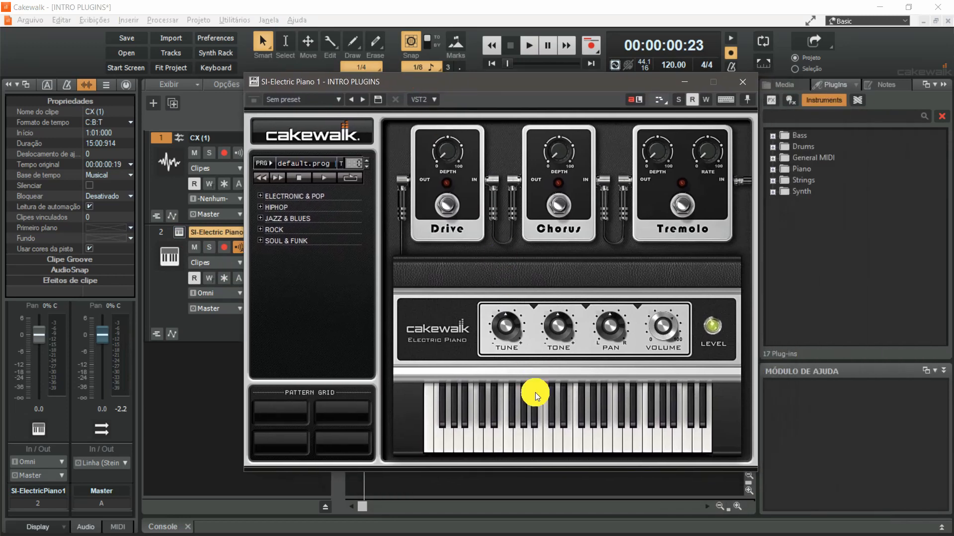
pyautogui.click(530, 441)
pyautogui.click(548, 442)
pyautogui.click(581, 446)
pyautogui.click(630, 446)
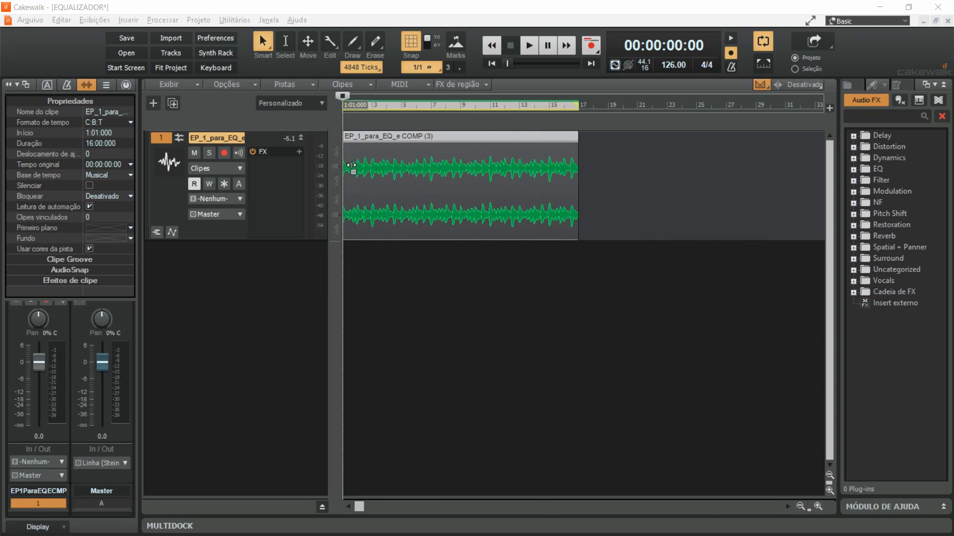
# Audition the EP_1_para_EQ_e COMP (3) clip and insert the Sonitus Equalizer into its track's effects rack
pyautogui.press('space')
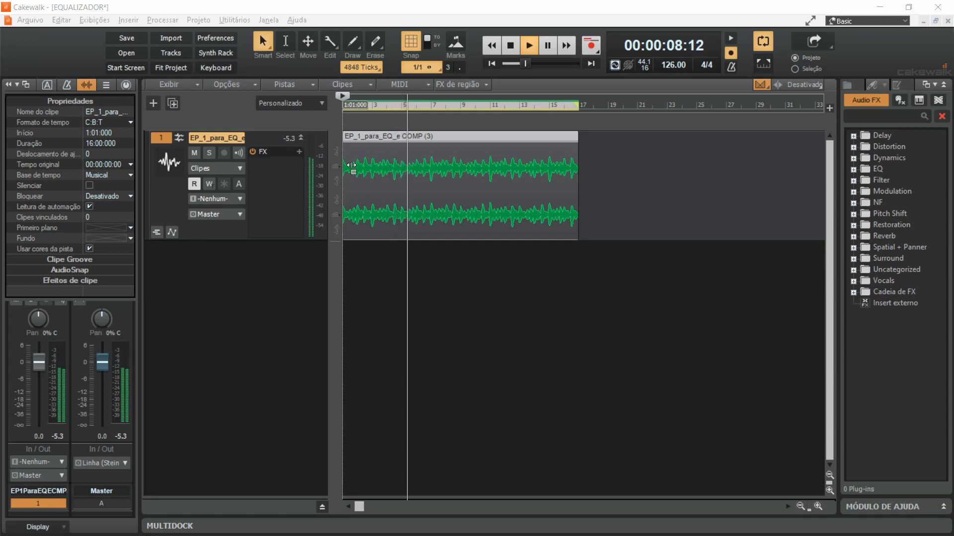
pyautogui.press('space')
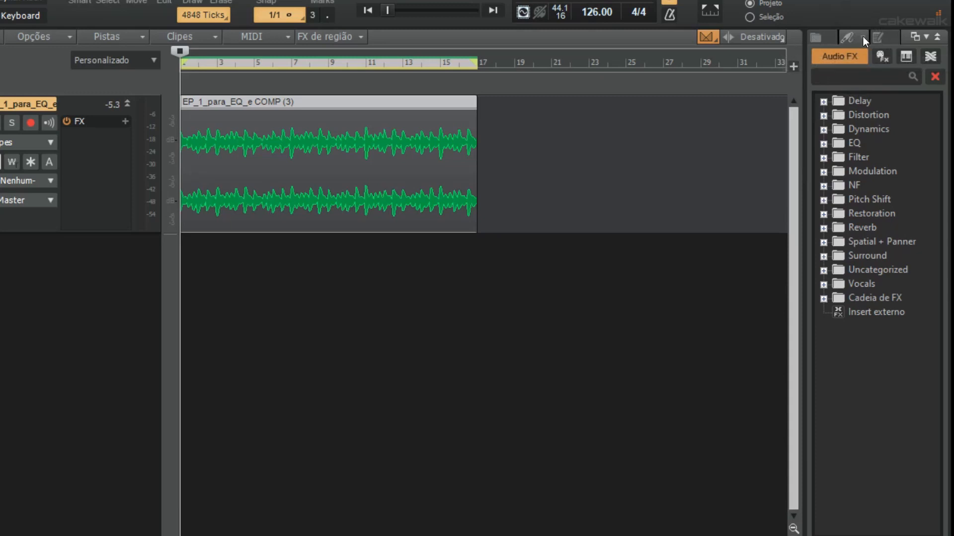
pyautogui.click(823, 143)
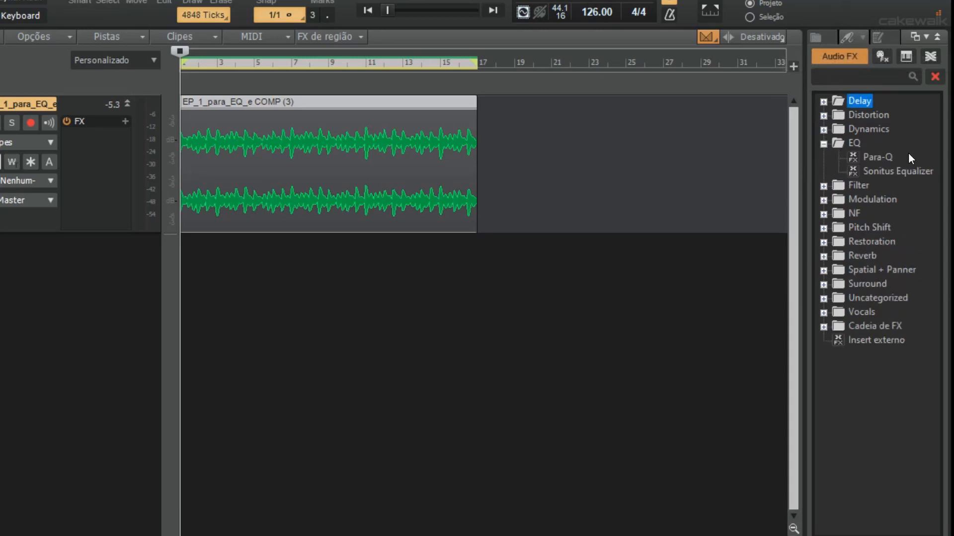
pyautogui.click(905, 174)
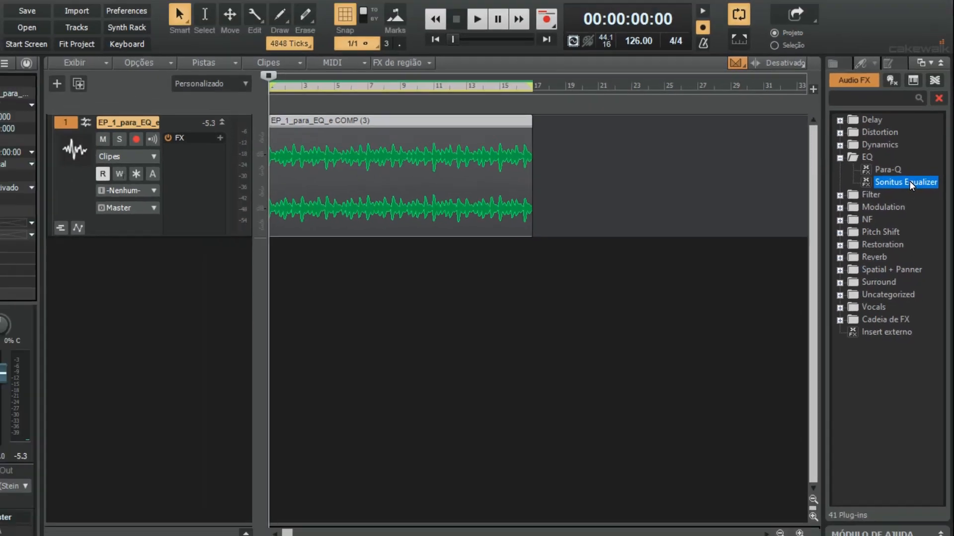
pyautogui.moveTo(901, 171); pyautogui.dragTo(82, 177)
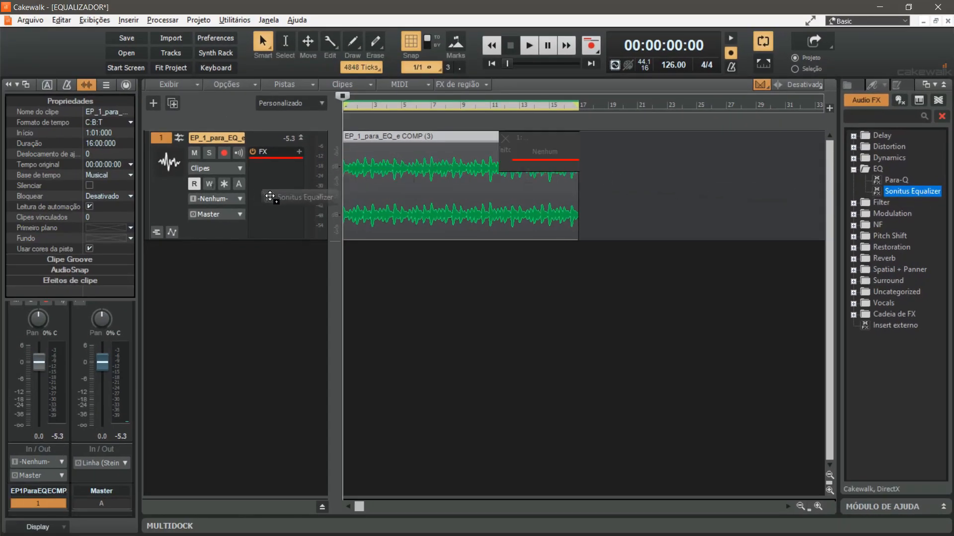
pyautogui.moveTo(269, 196); pyautogui.dragTo(274, 198)
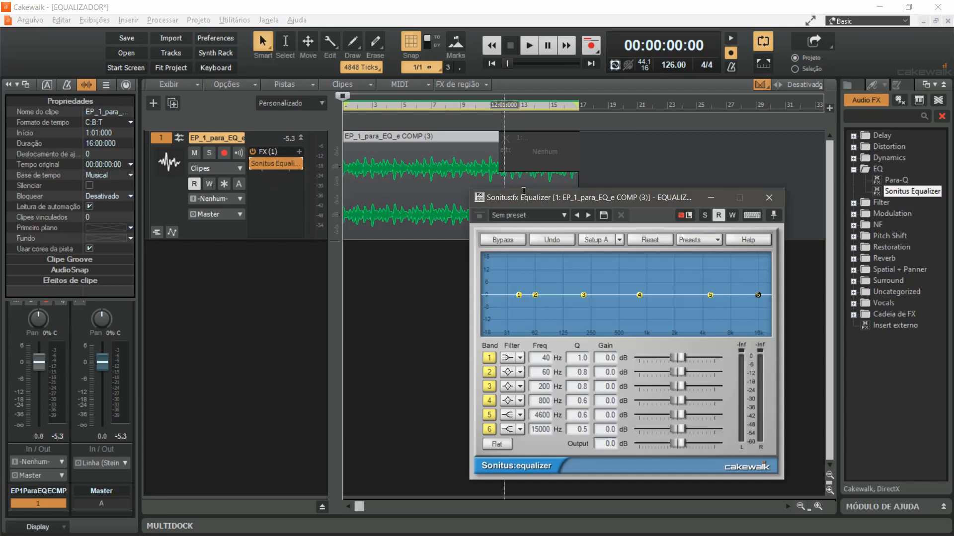
pyautogui.moveTo(607, 203); pyautogui.dragTo(629, 138)
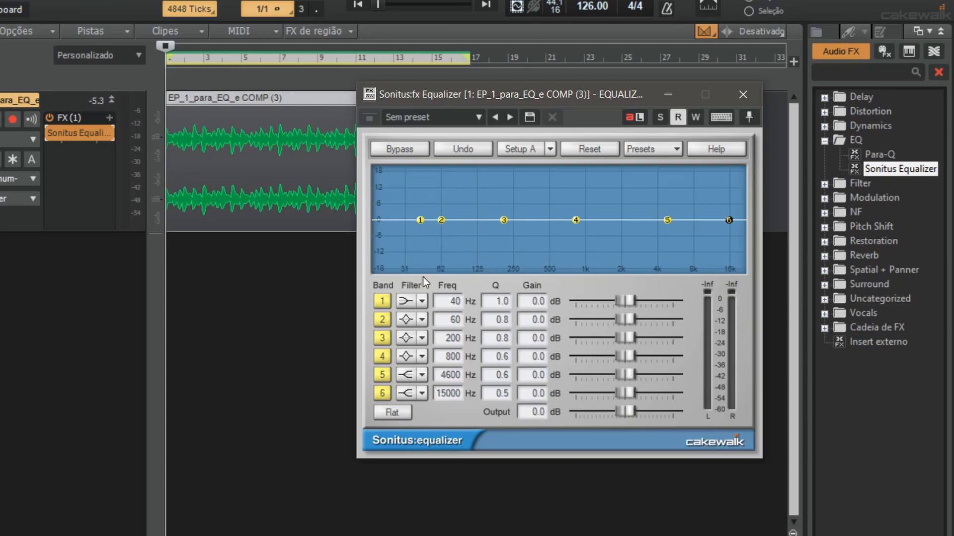
# Audition an equalizer band 2 boost of up to 13 dB during playback, settling the band at 90 Hz with 0.2 dB gain
pyautogui.press('space')
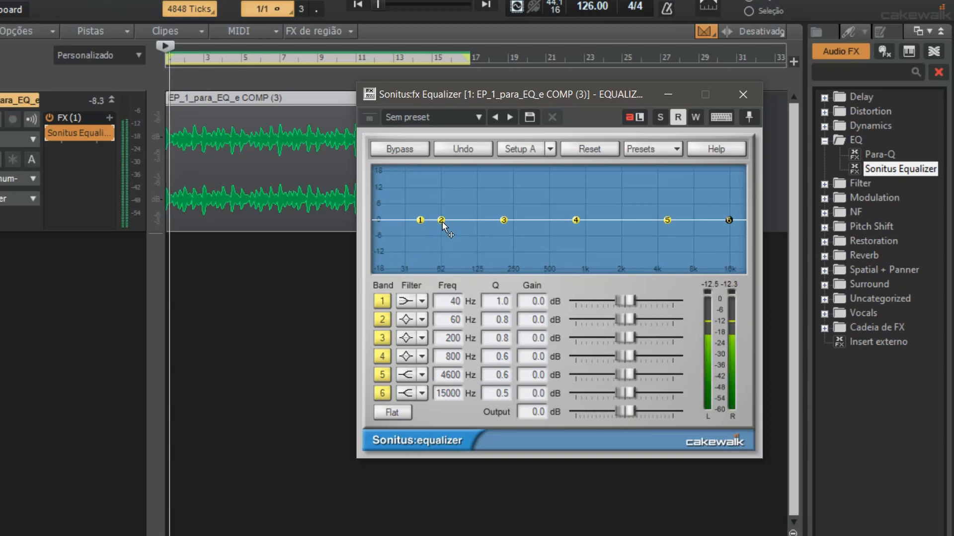
pyautogui.moveTo(440, 210); pyautogui.dragTo(445, 184)
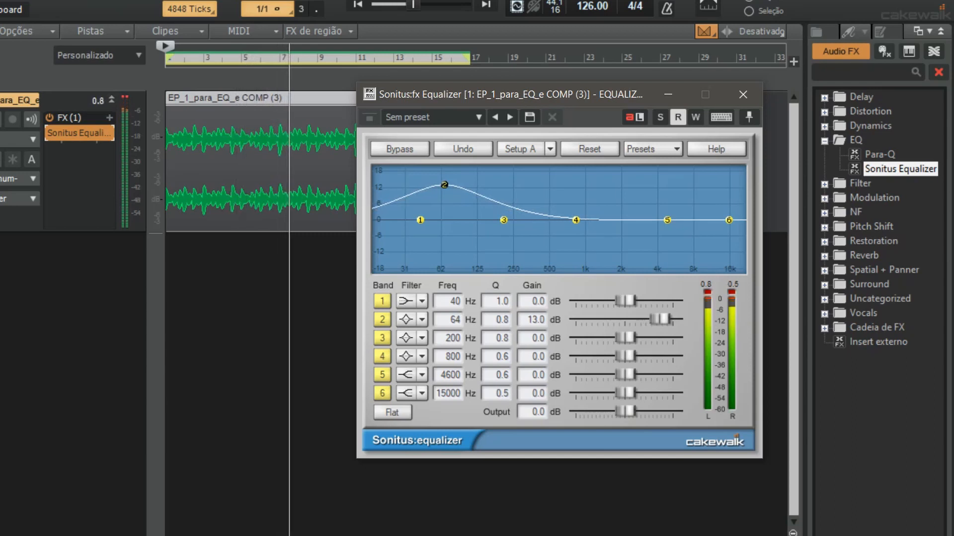
pyautogui.moveTo(445, 185); pyautogui.dragTo(445, 188)
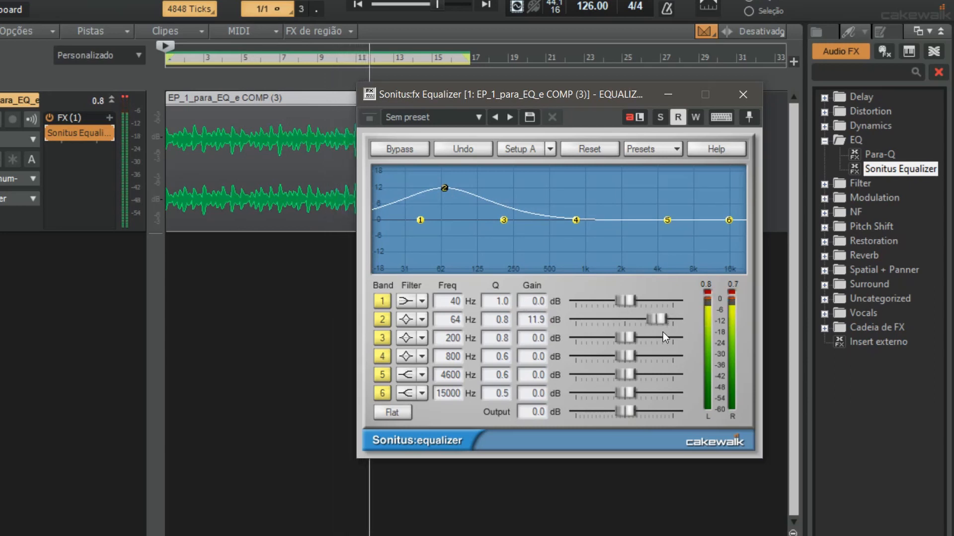
pyautogui.moveTo(444, 188); pyautogui.dragTo(463, 220)
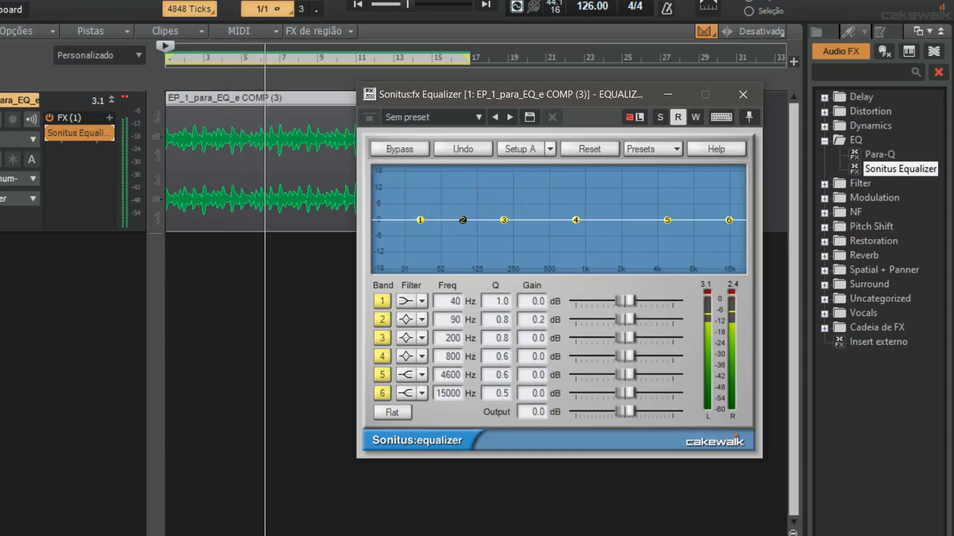
pyautogui.press('space')
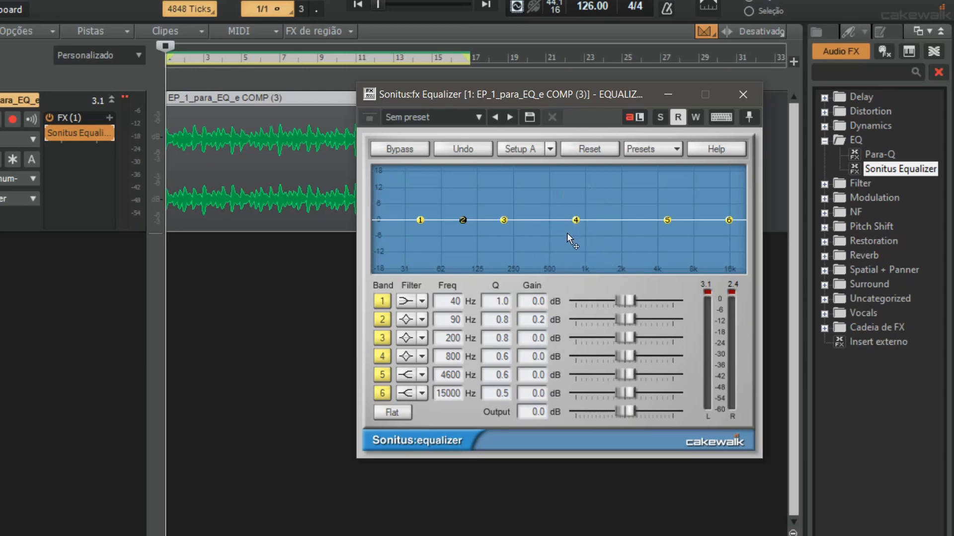
# Audition equalizer band 4 during playback and shift it to 972 Hz with 0 dB gain
pyautogui.press('space')
pyautogui.moveTo(575, 220)
pyautogui.mouseDown()
pyautogui.moveTo(576, 194)
pyautogui.moveTo(591, 198)
pyautogui.moveTo(586, 220)
pyautogui.mouseUp()
pyautogui.press('space')
pyautogui.press('space')
# Audition equalizer band 5 during playback, placing it at 4036 Hz with 0.2 dB gain
pyautogui.click(668, 221)
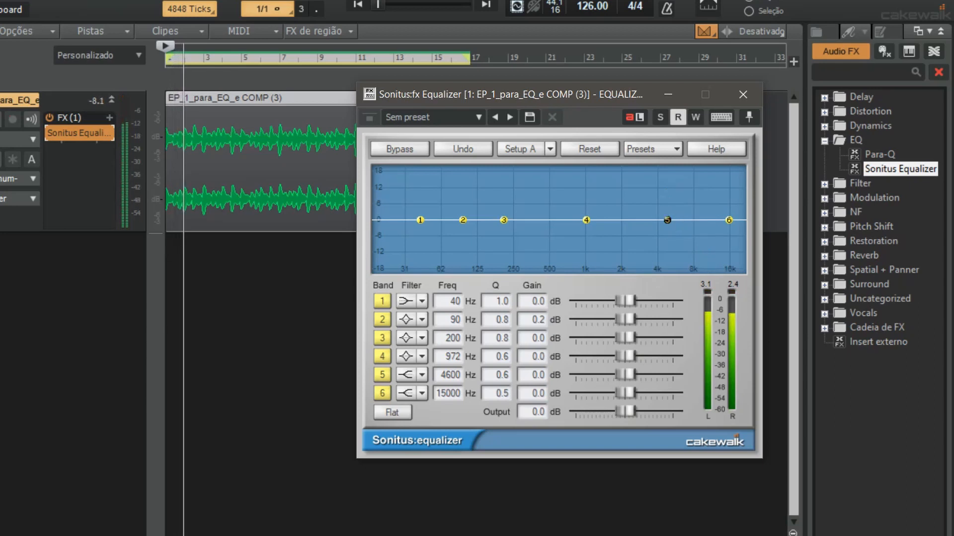
pyautogui.moveTo(667, 220)
pyautogui.mouseDown()
pyautogui.moveTo(656, 192)
pyautogui.moveTo(660, 220)
pyautogui.mouseUp()
pyautogui.press('space')
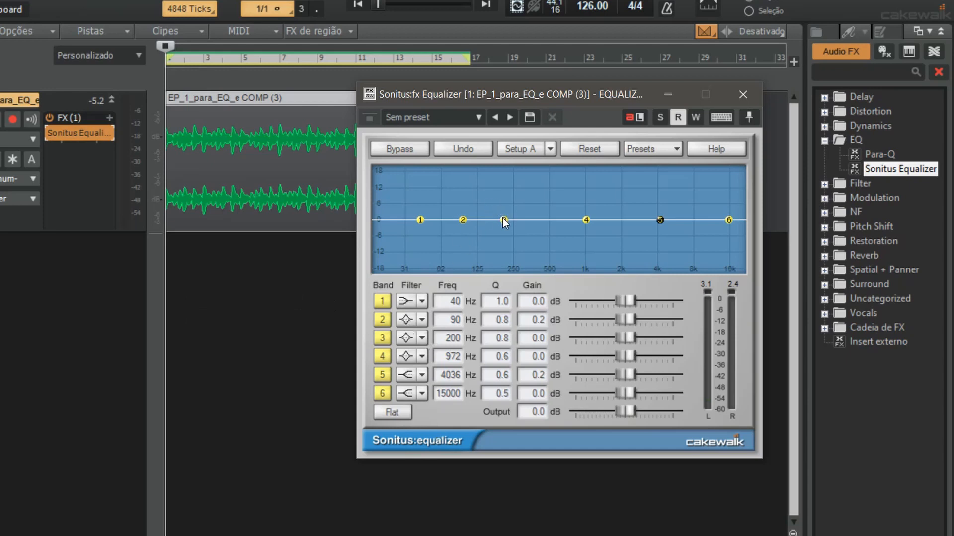
# Boost band 3 to 5.8 dB at 204 Hz and audition it with low-shelf, high-shelf and low-pass filter types
pyautogui.moveTo(503, 221); pyautogui.dragTo(505, 205)
pyautogui.press('space')
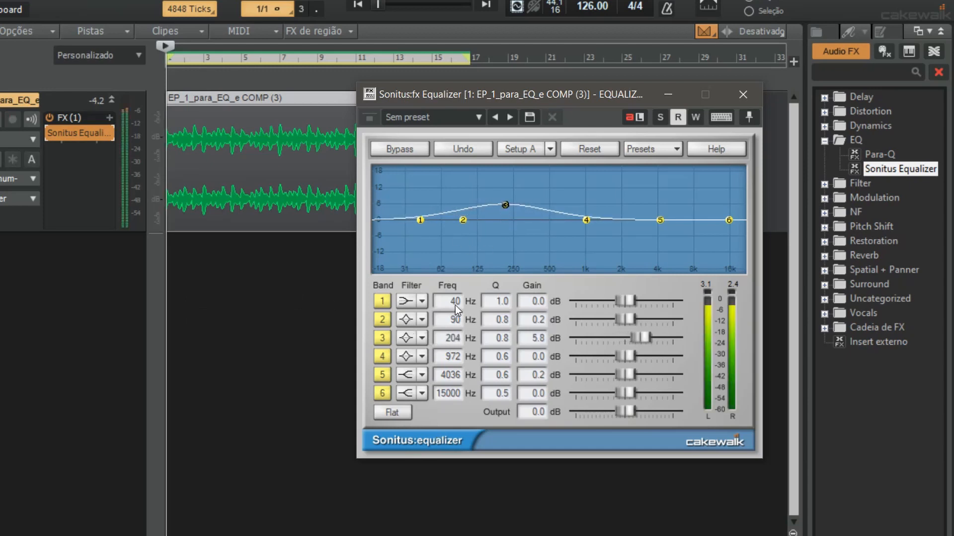
pyautogui.click(425, 337)
pyautogui.click(437, 373)
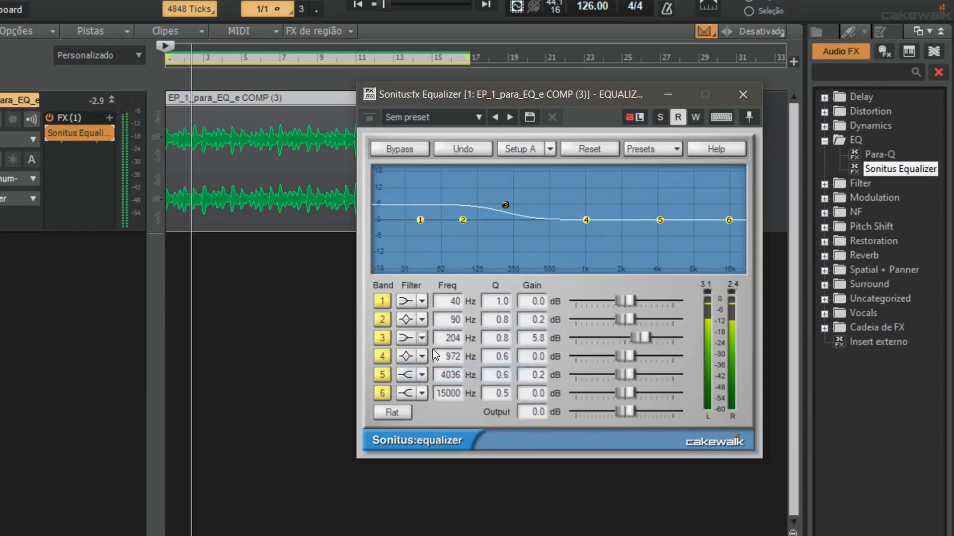
pyautogui.click(422, 338)
pyautogui.click(437, 392)
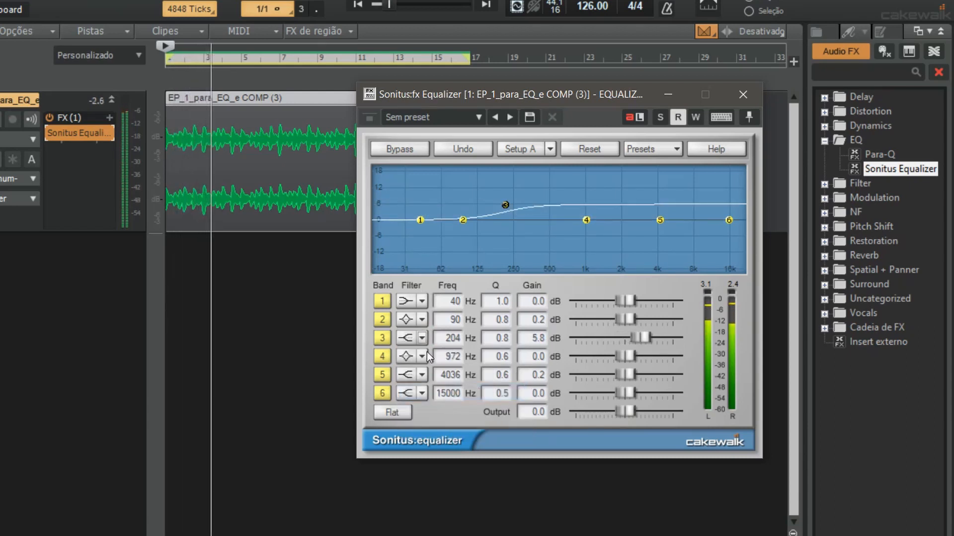
pyautogui.click(422, 339)
pyautogui.click(439, 410)
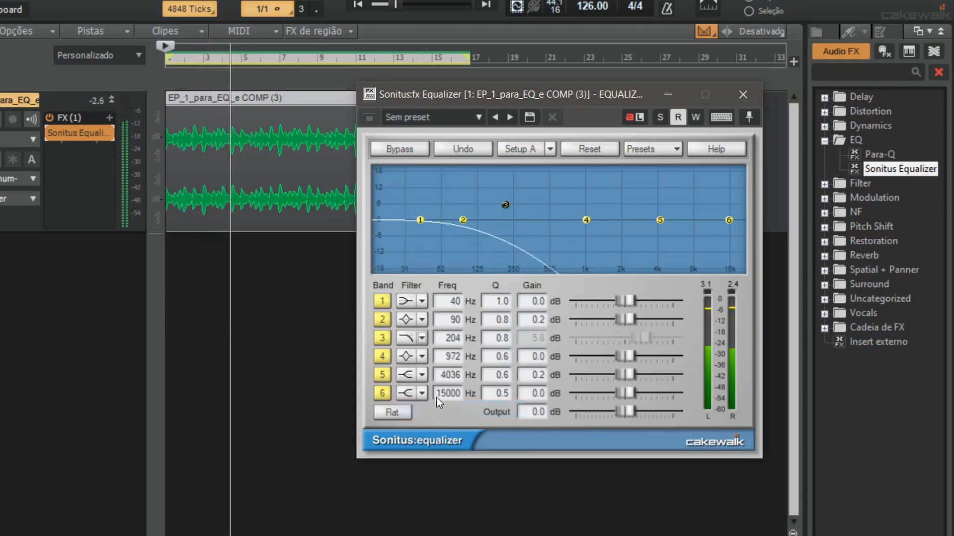
pyautogui.press('space')
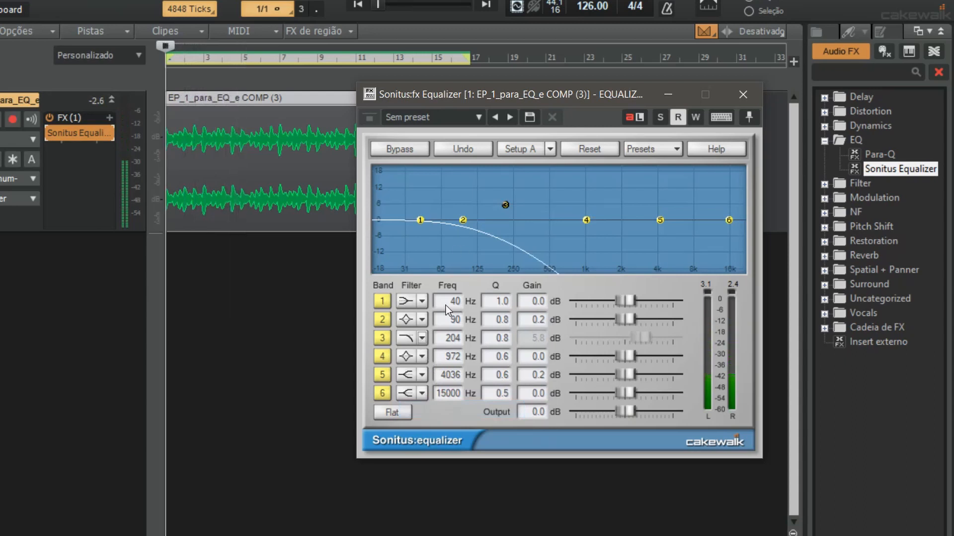
# Restore band 3 to the peak filter type and flatten it to -0.3 dB at 206 Hz
pyautogui.click(422, 338)
pyautogui.click(439, 357)
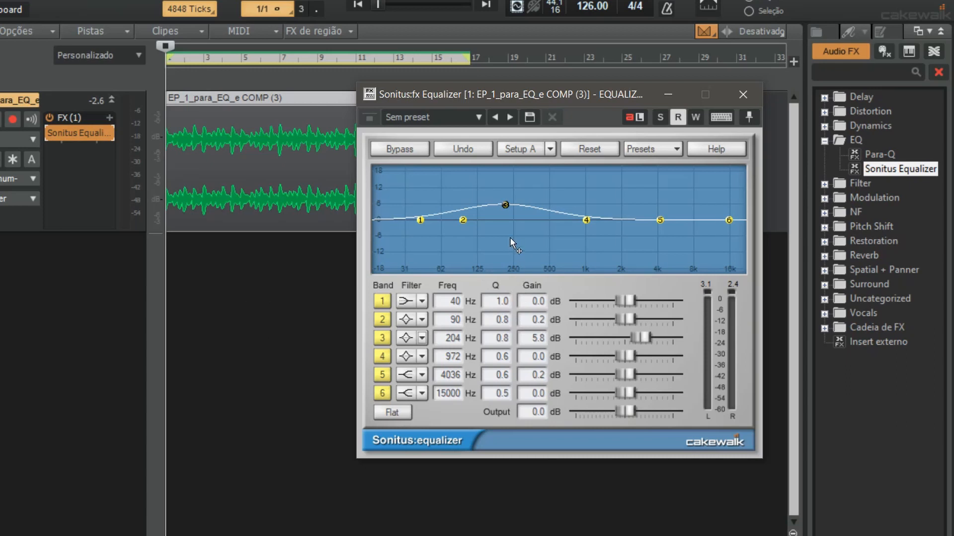
pyautogui.moveTo(508, 206); pyautogui.dragTo(505, 221)
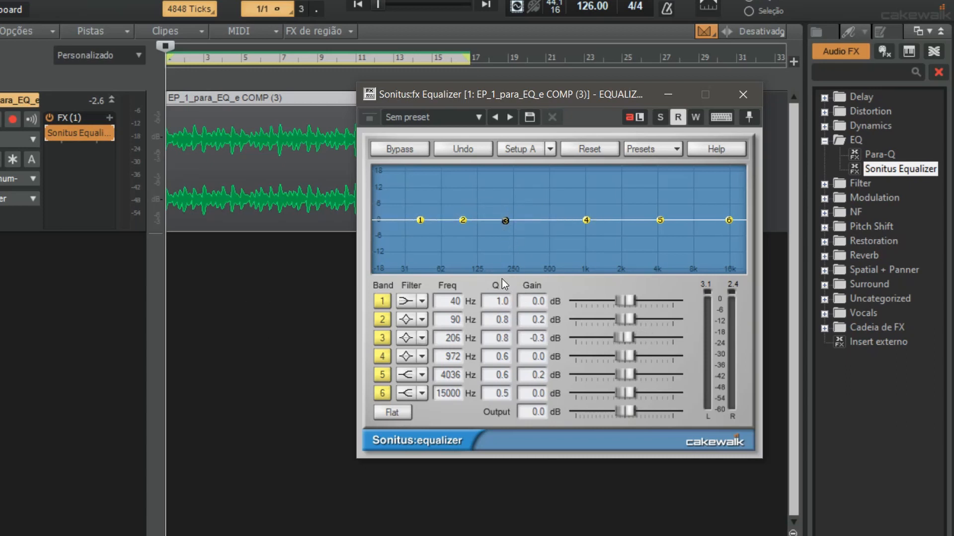
# Narrow band 4 to a Q of 5.7 while auditioning a 9.1 dB boost, leaving the band at 981 Hz with -0.1 dB gain
pyautogui.click(585, 221)
pyautogui.moveTo(587, 215); pyautogui.dragTo(583, 196)
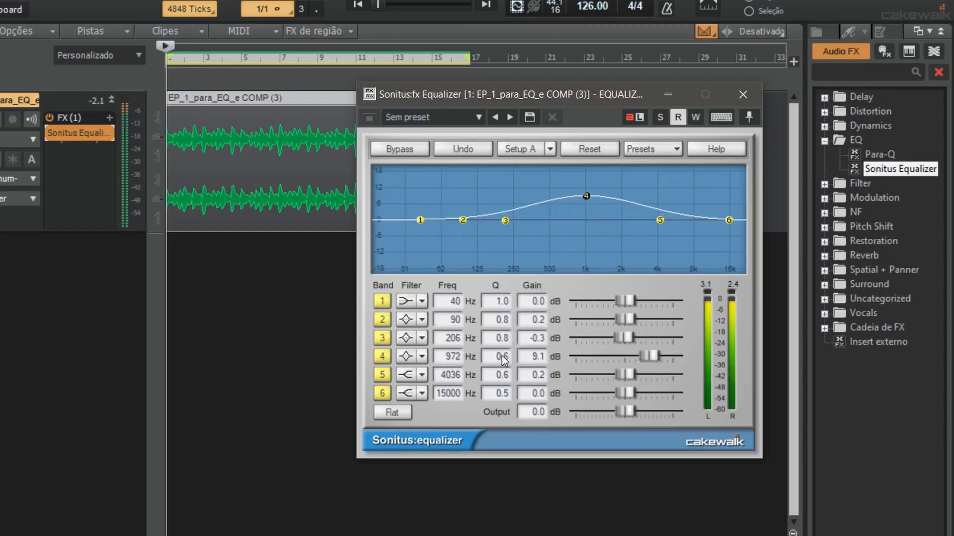
pyautogui.moveTo(502, 355); pyautogui.dragTo(514, 325)
pyautogui.press('space')
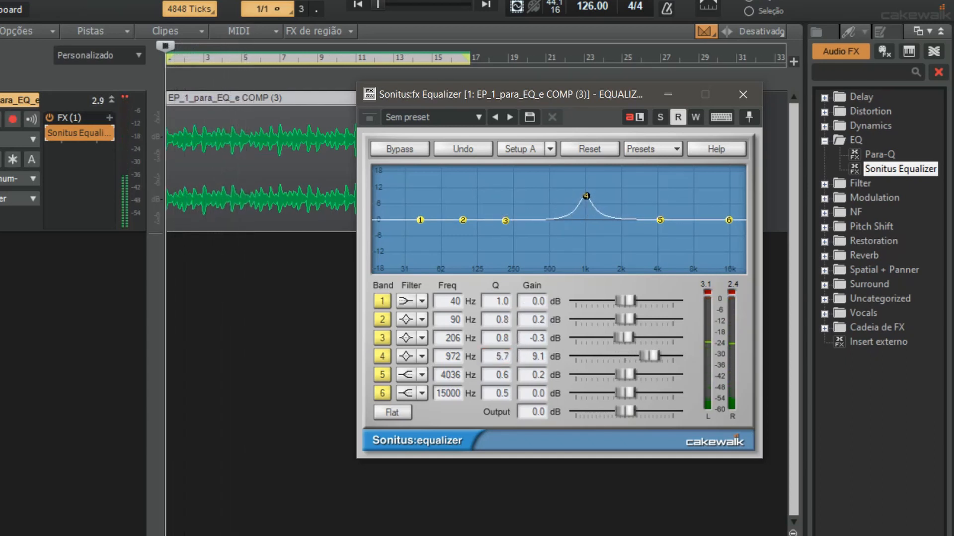
pyautogui.moveTo(586, 196); pyautogui.dragTo(587, 217)
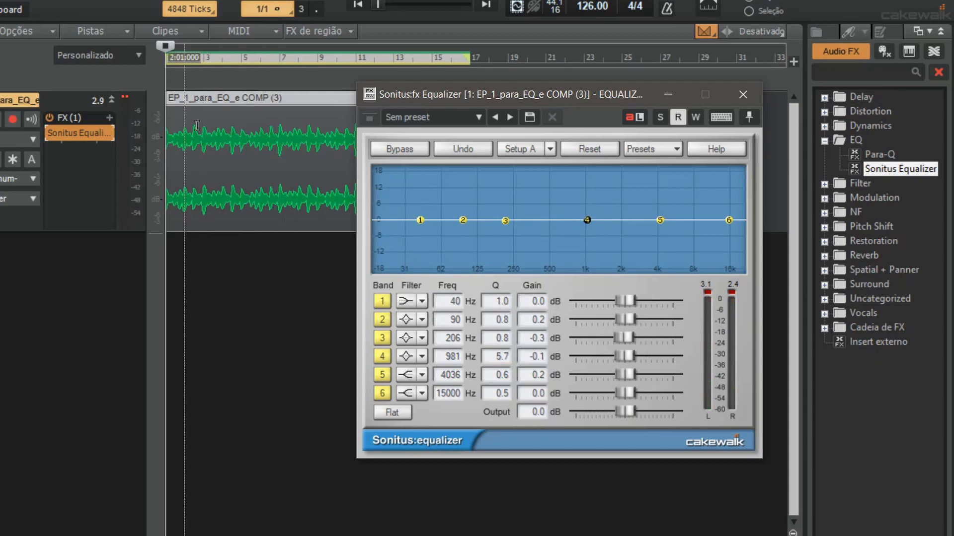
# Bypass the Sonitus Equalizer on the track, play the unprocessed audio, and re-enable the effect
pyautogui.click(51, 133)
pyautogui.click(50, 133)
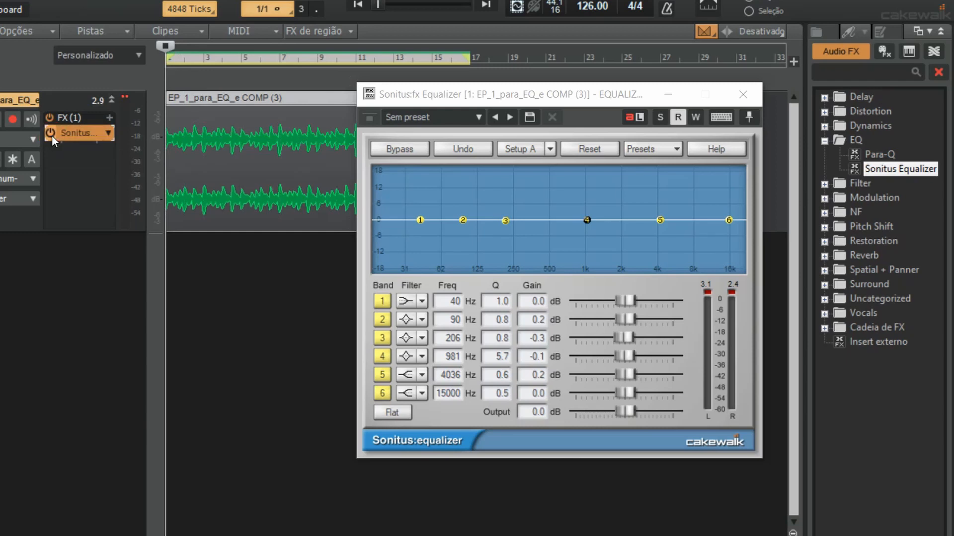
pyautogui.click(51, 134)
pyautogui.click(51, 134)
pyautogui.click(52, 135)
pyautogui.press('space')
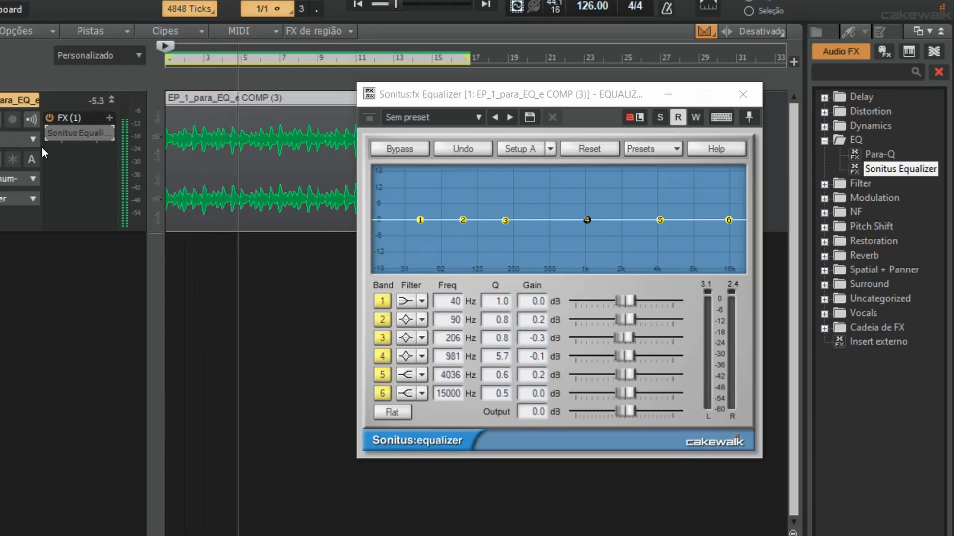
pyautogui.press('space')
pyautogui.click(48, 135)
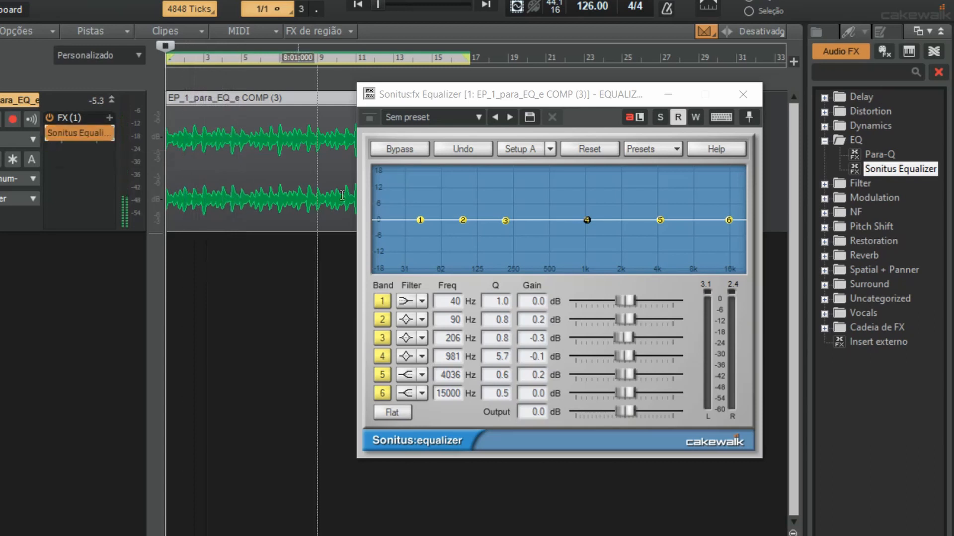
# Change band 1 to a Highpass filter and raise its cutoff to 80 Hz during playback
pyautogui.click(423, 302)
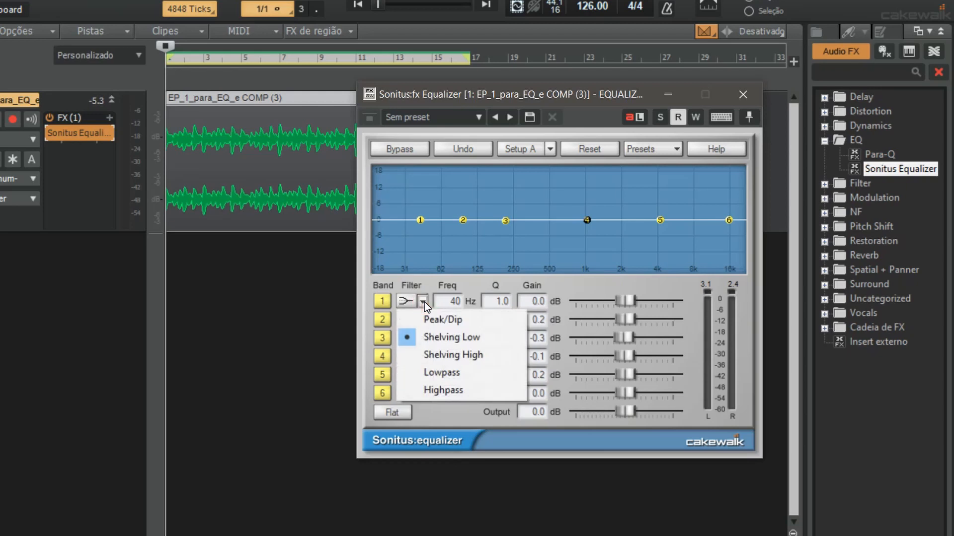
pyautogui.click(443, 388)
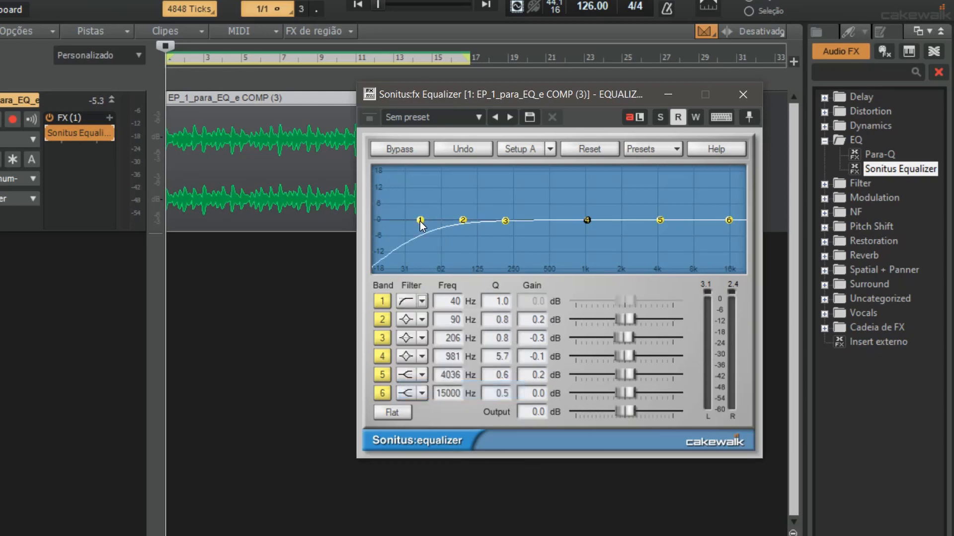
pyautogui.press('space')
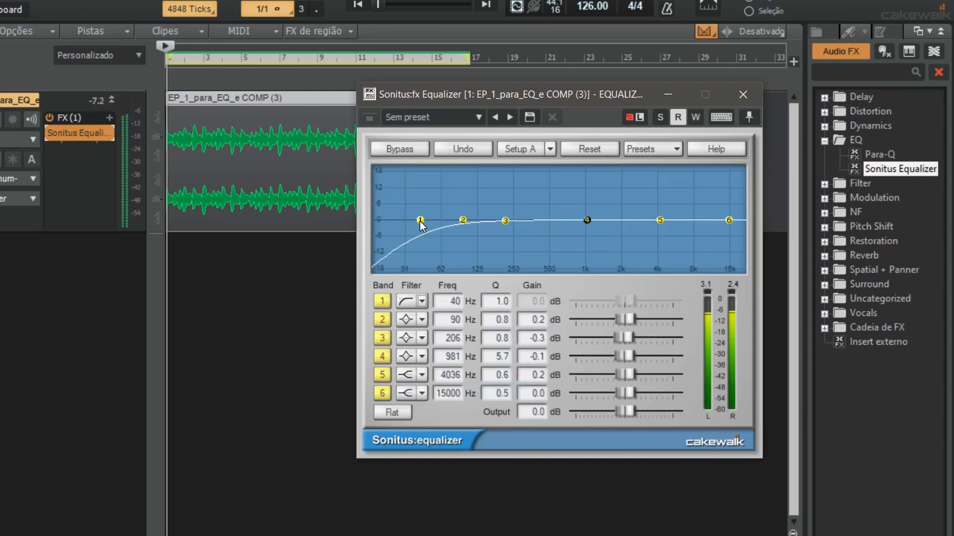
pyautogui.moveTo(420, 222); pyautogui.dragTo(457, 228)
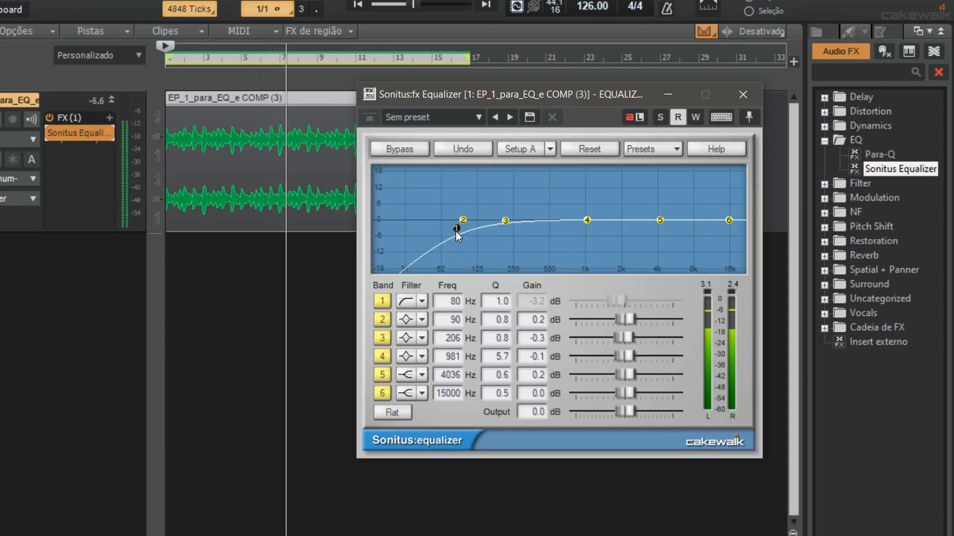
# Compare the track with and without the 80 Hz high-pass by toggling the equalizer's bypass during playback, leaving it enabled
pyautogui.click(49, 134)
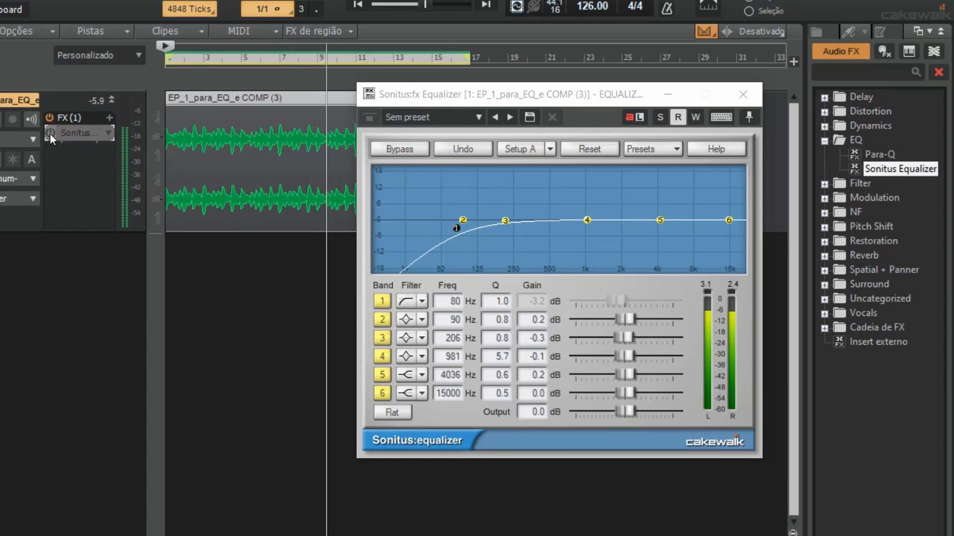
pyautogui.click(49, 133)
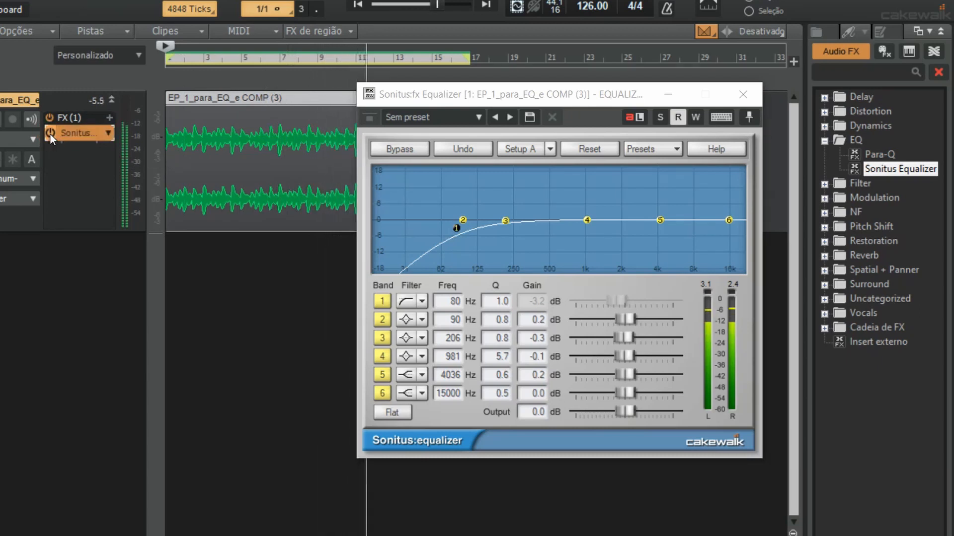
pyautogui.click(50, 133)
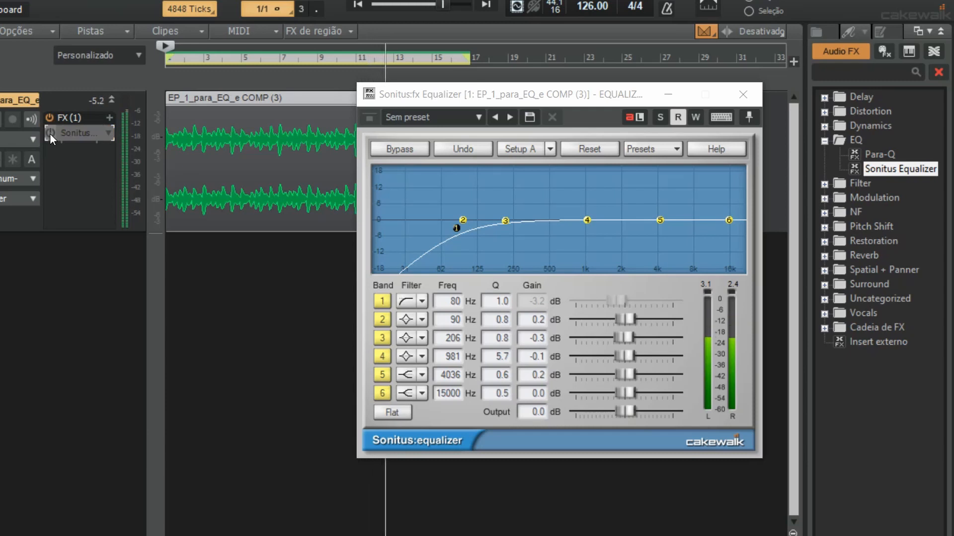
pyautogui.click(50, 133)
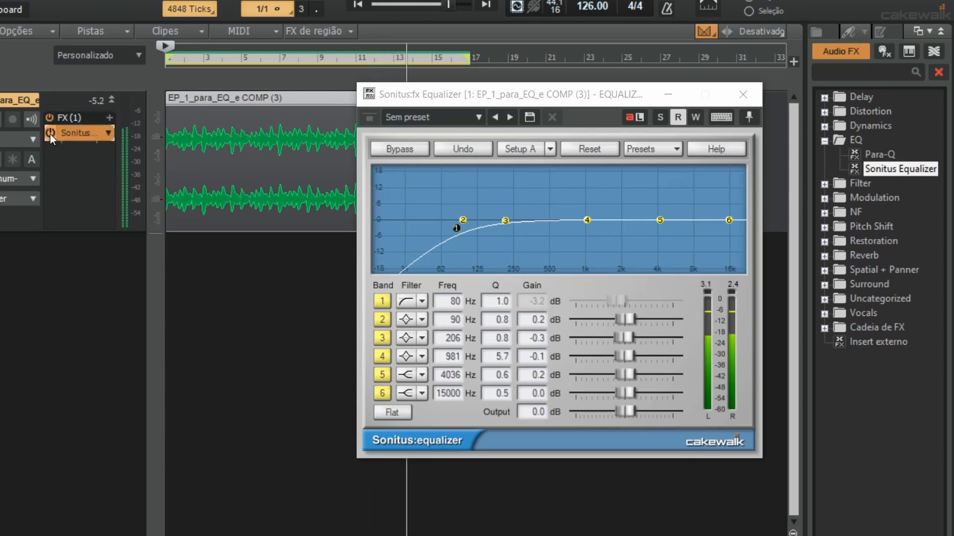
pyautogui.click(50, 133)
pyautogui.press('space')
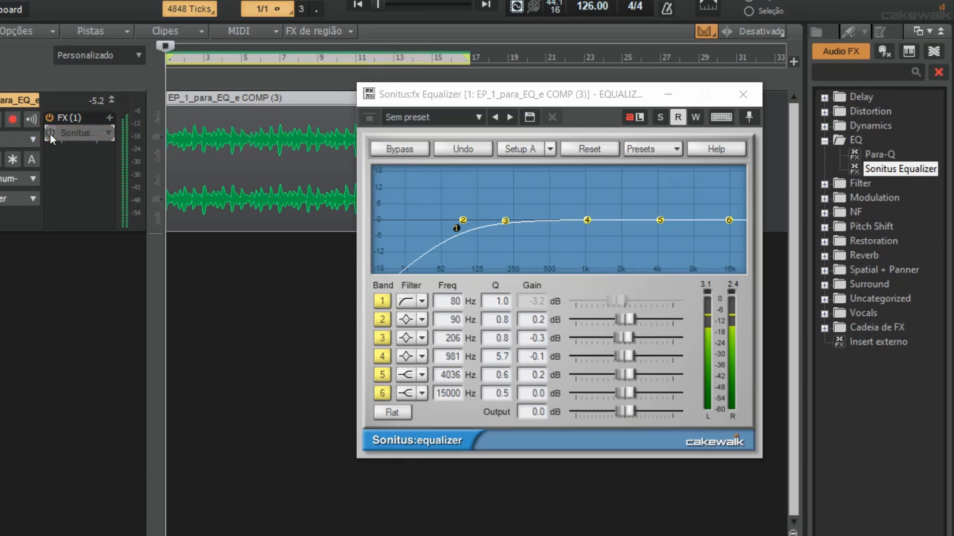
pyautogui.click(49, 133)
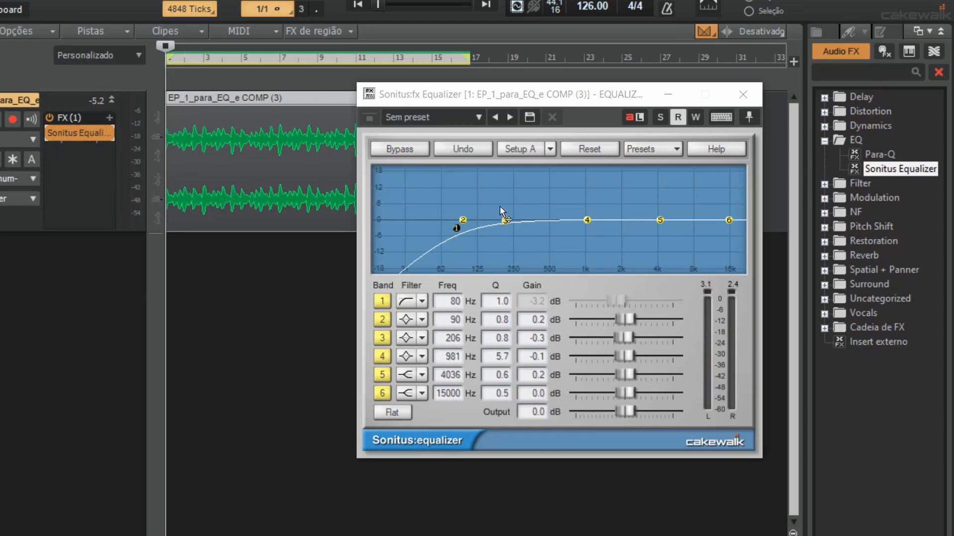
# Boost band 3 to 7.3 dB at 209 Hz, narrow its Q to 5.6 and briefly audition it
pyautogui.click(506, 222)
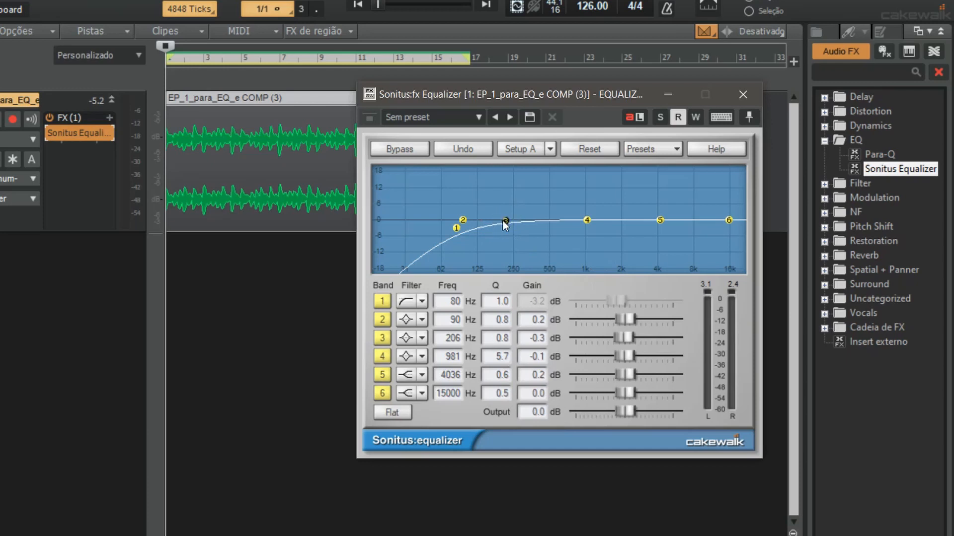
pyautogui.click(505, 222)
pyautogui.moveTo(505, 226); pyautogui.dragTo(506, 208)
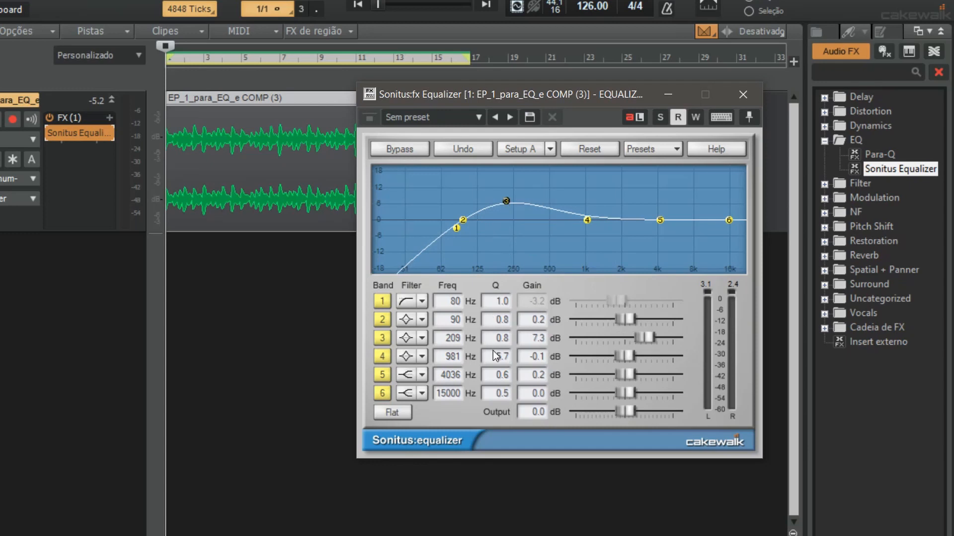
pyautogui.click(501, 337)
pyautogui.moveTo(499, 320); pyautogui.dragTo(500, 306)
pyautogui.press('space')
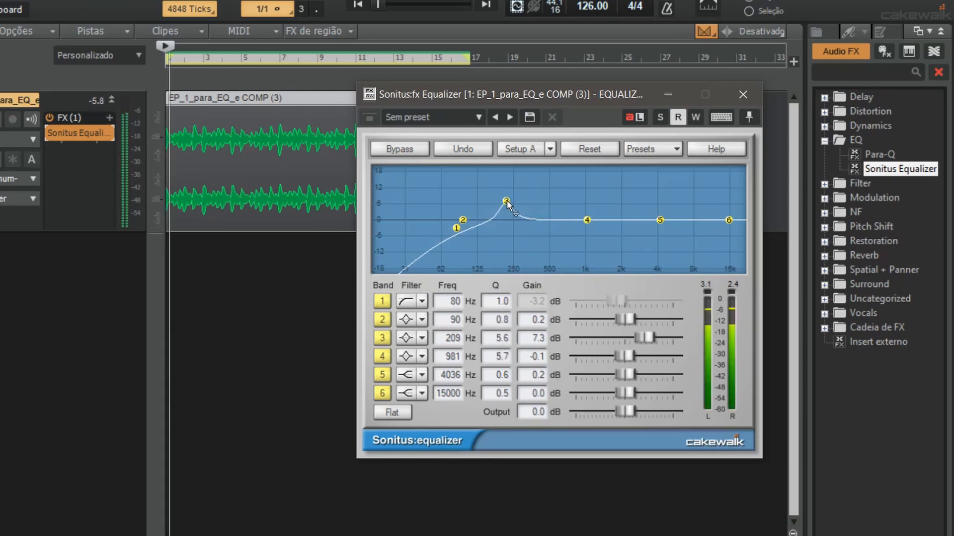
pyautogui.press('space')
# Sweep the narrow band 3 boost across the spectrum during playback, placing it at 430 Hz with 9.3 dB gain
pyautogui.moveTo(506, 200); pyautogui.dragTo(507, 208)
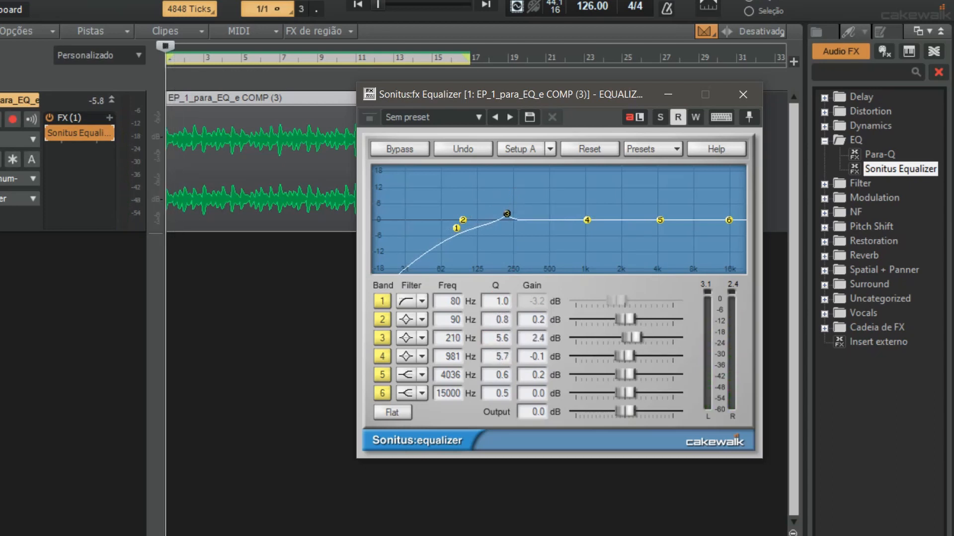
pyautogui.press('space')
pyautogui.moveTo(507, 213); pyautogui.dragTo(543, 195)
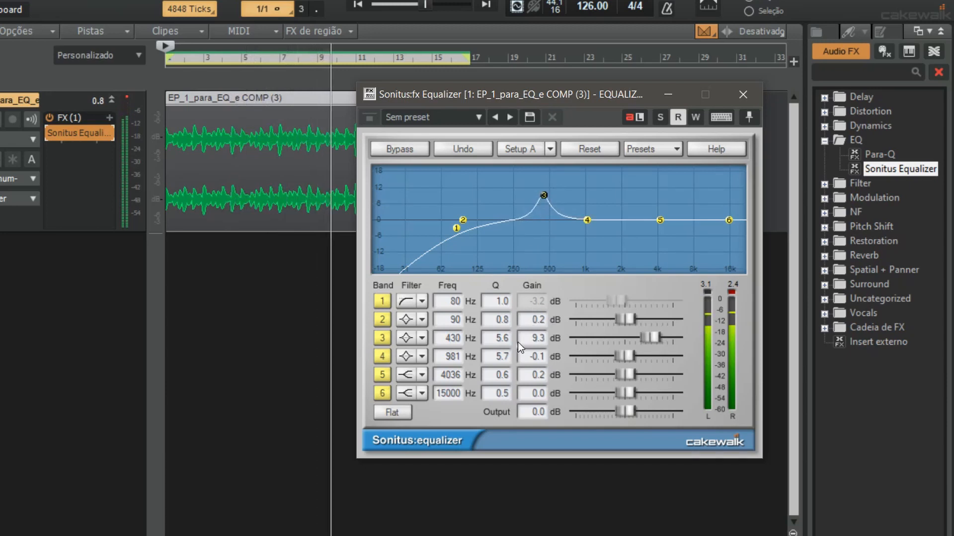
# Cut band 3 at 430 Hz to a gain of -6.3 dB while listening, and stop playback
pyautogui.moveTo(530, 338); pyautogui.dragTo(528, 441)
pyautogui.moveTo(529, 453); pyautogui.dragTo(529, 458)
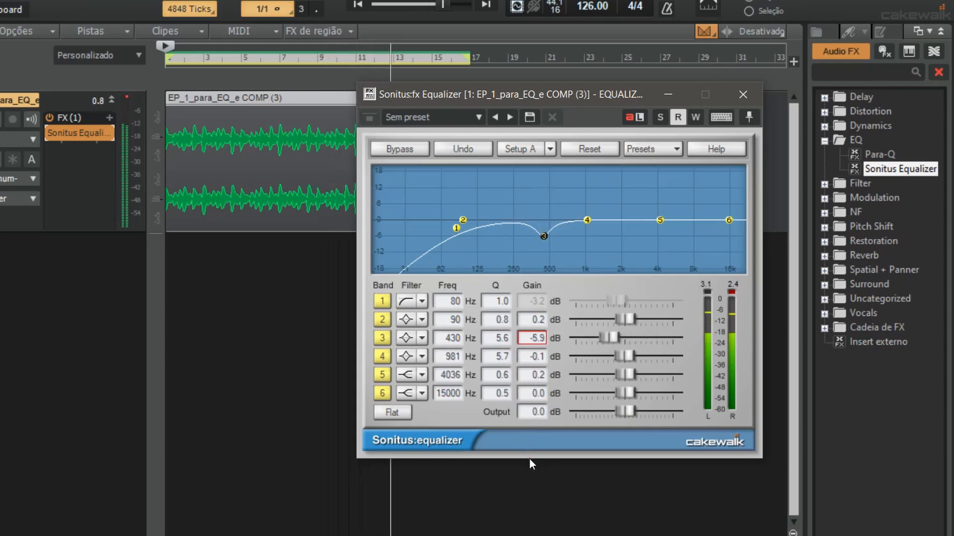
pyautogui.moveTo(533, 338); pyautogui.dragTo(533, 341)
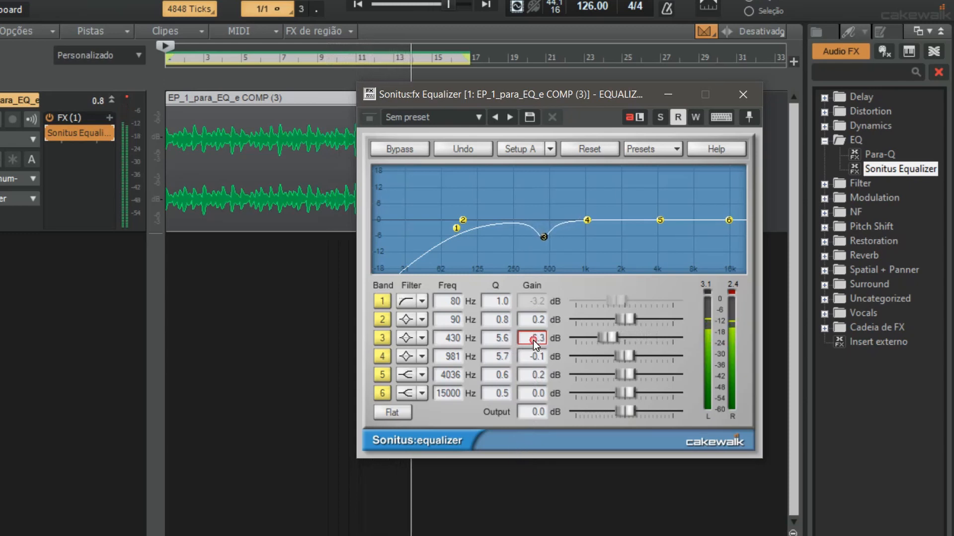
pyautogui.press('space')
pyautogui.press('space')
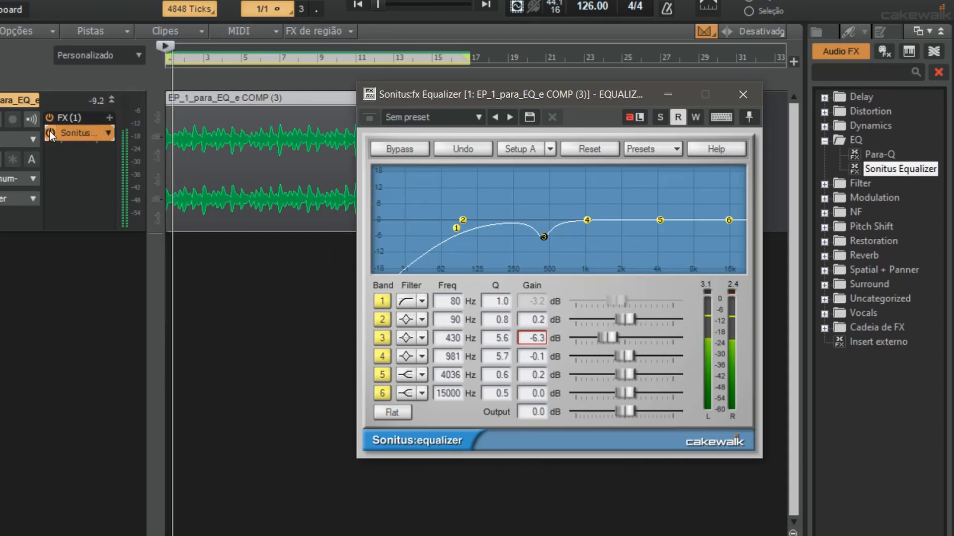
# Compare the track with and without the 430 Hz cut by toggling the equalizer's bypass during playback
pyautogui.click(49, 130)
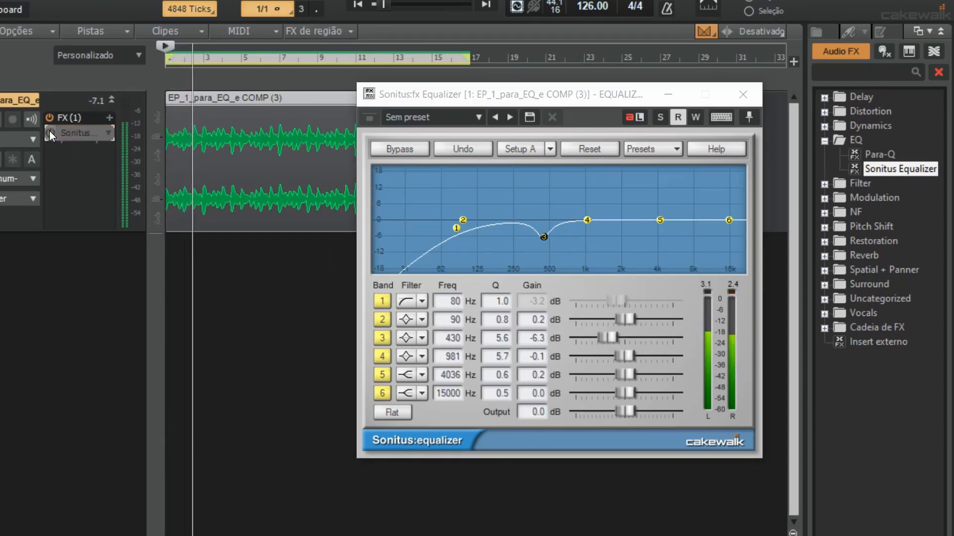
pyautogui.click(49, 130)
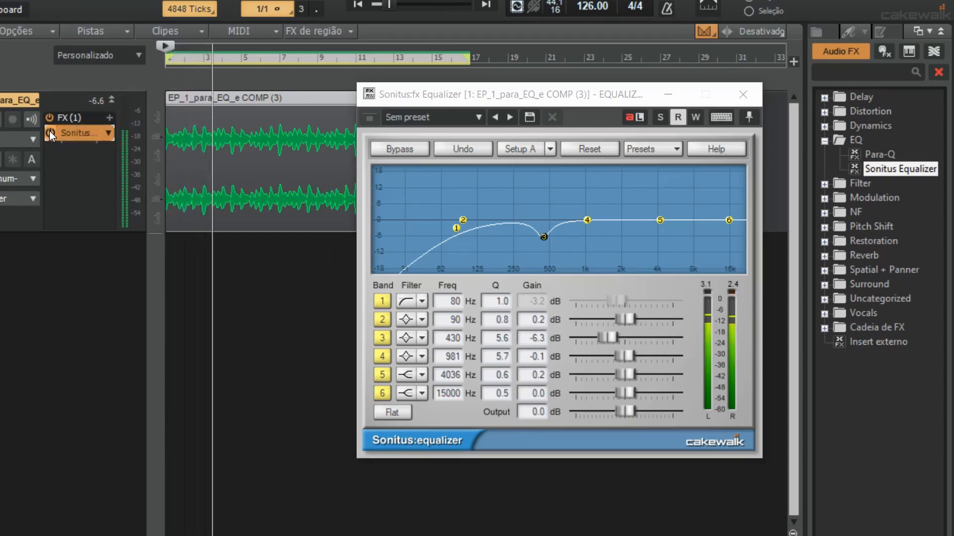
pyautogui.click(49, 130)
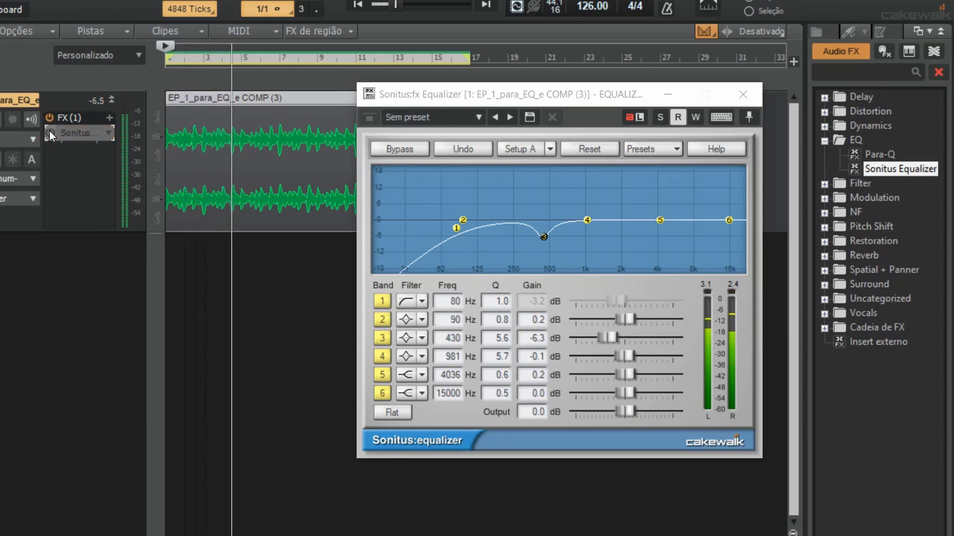
pyautogui.click(49, 130)
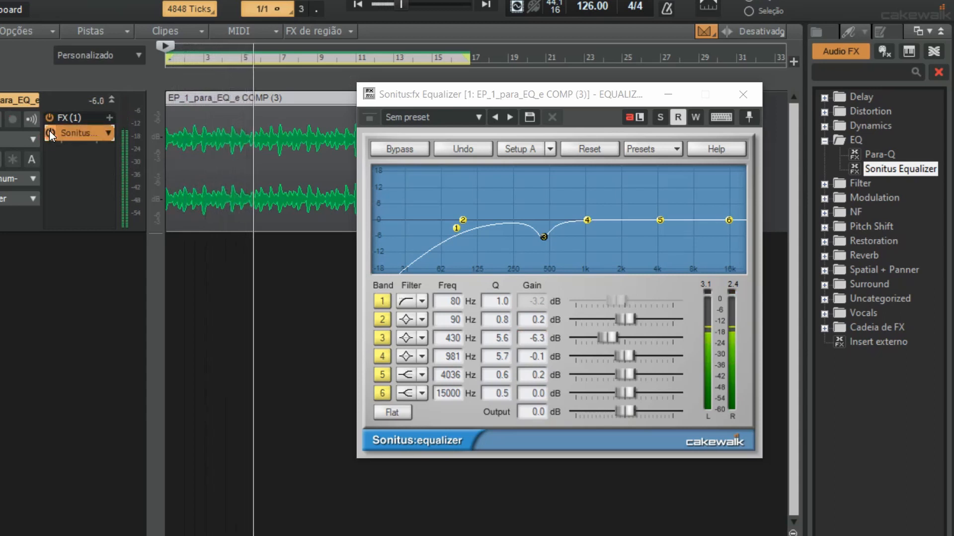
pyautogui.press('space')
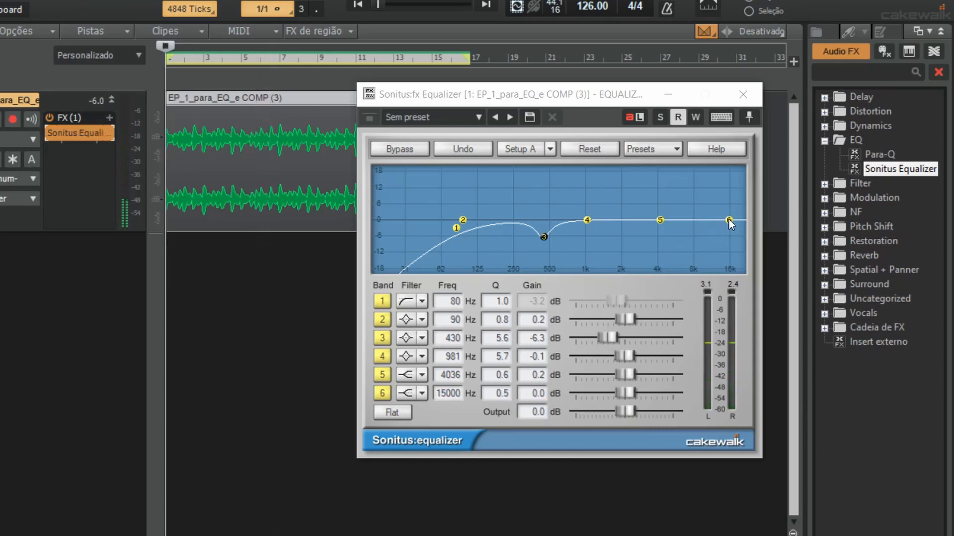
# Set the band 6 high shelf to 5000 Hz with 2.1 dB gain and audition it
pyautogui.moveTo(728, 220); pyautogui.dragTo(671, 214)
pyautogui.press('space')
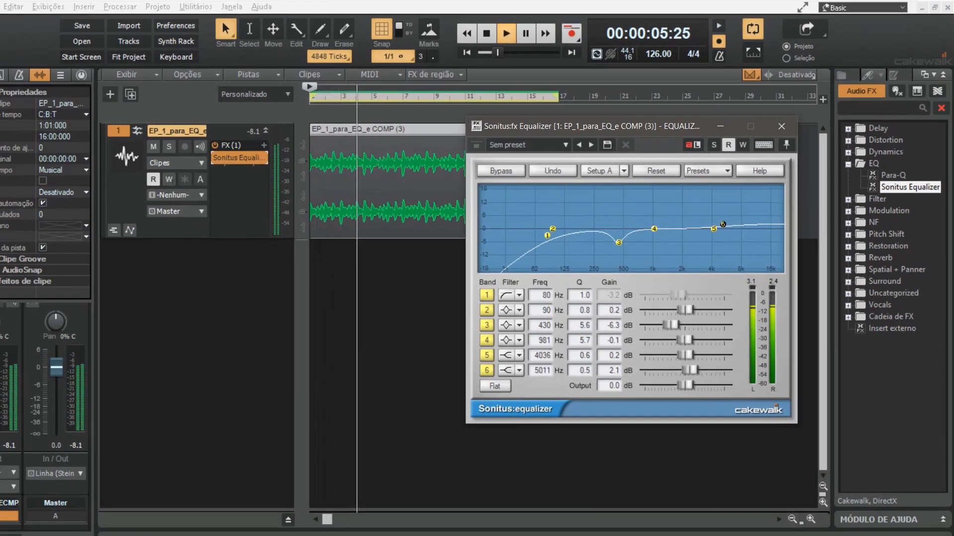
pyautogui.press('space')
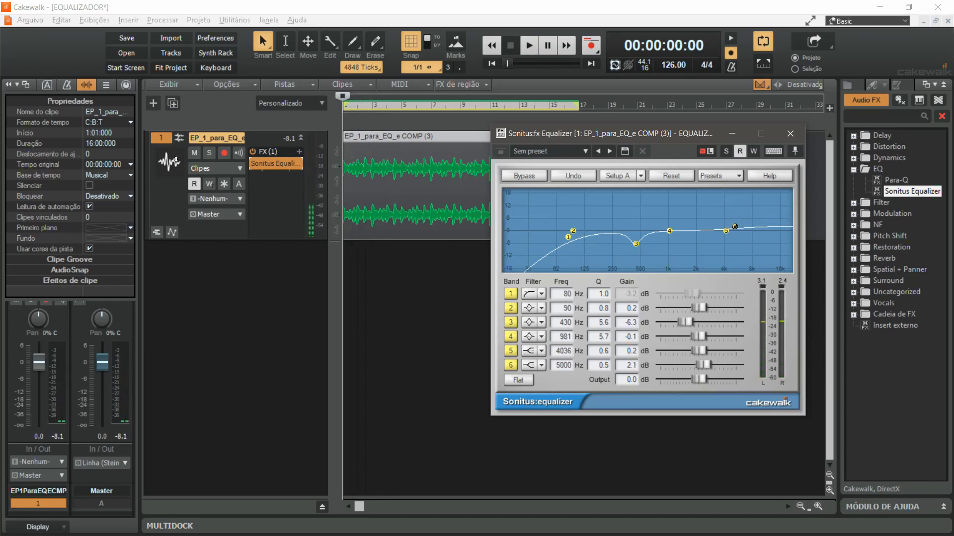
# Compare the finished equalization against the original sound by repeatedly toggling the equalizer's bypass during playback, leaving it enabled
pyautogui.press('space')
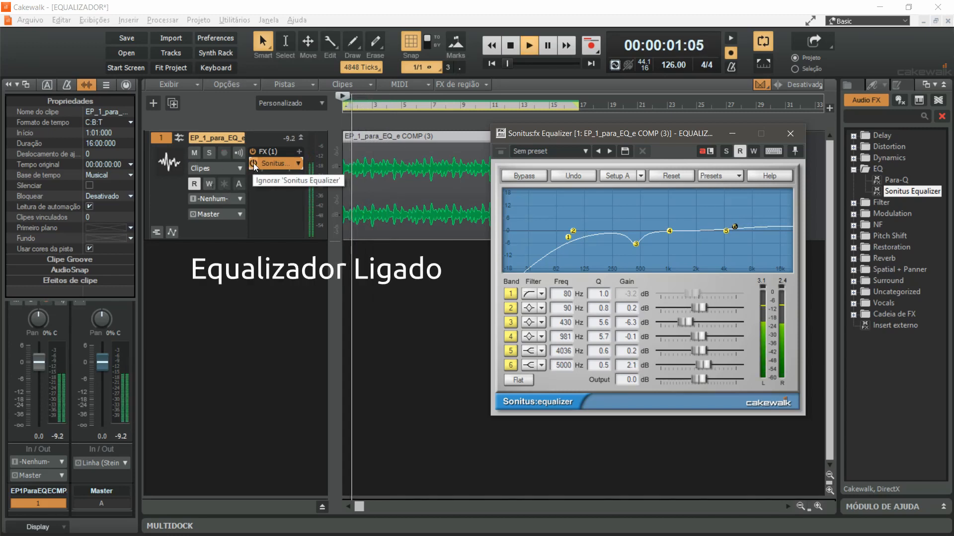
pyautogui.click(253, 166)
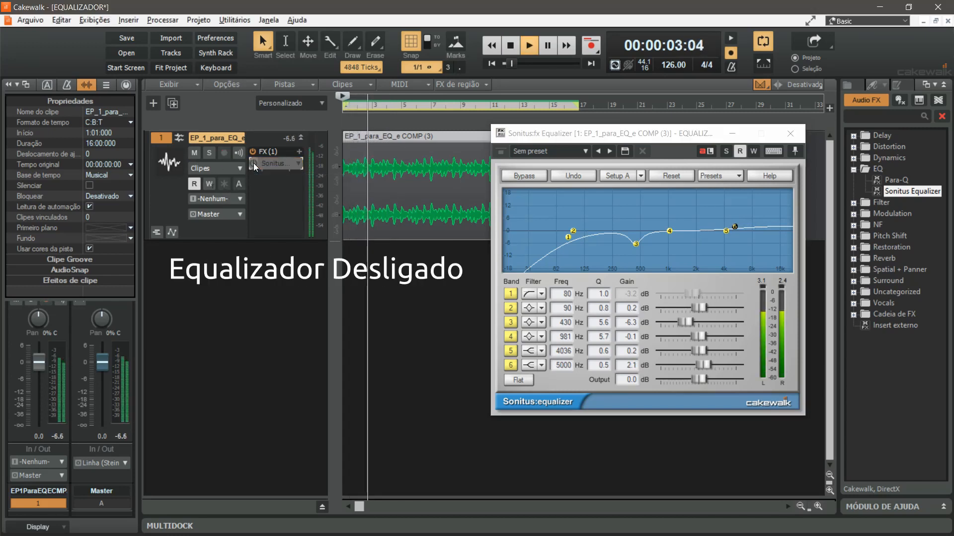
pyautogui.click(254, 164)
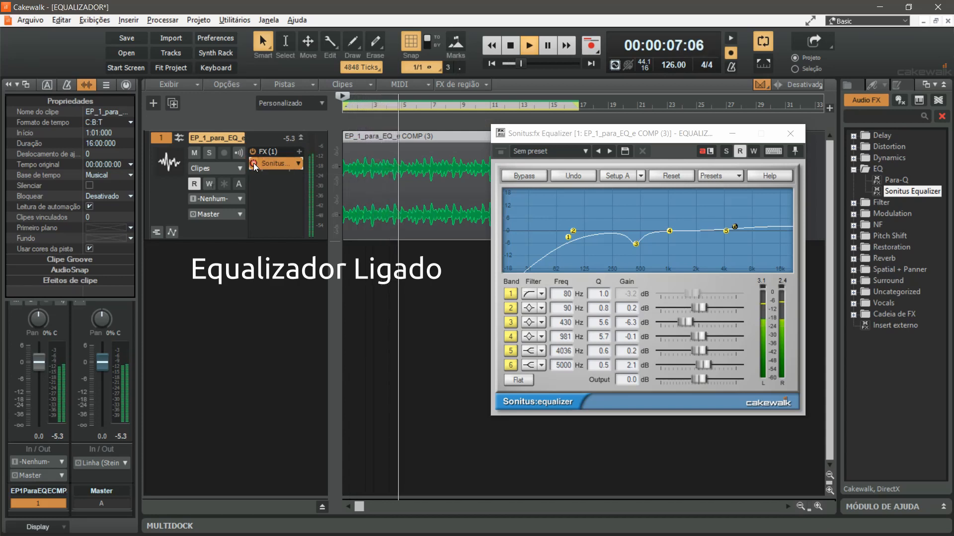
pyautogui.click(253, 164)
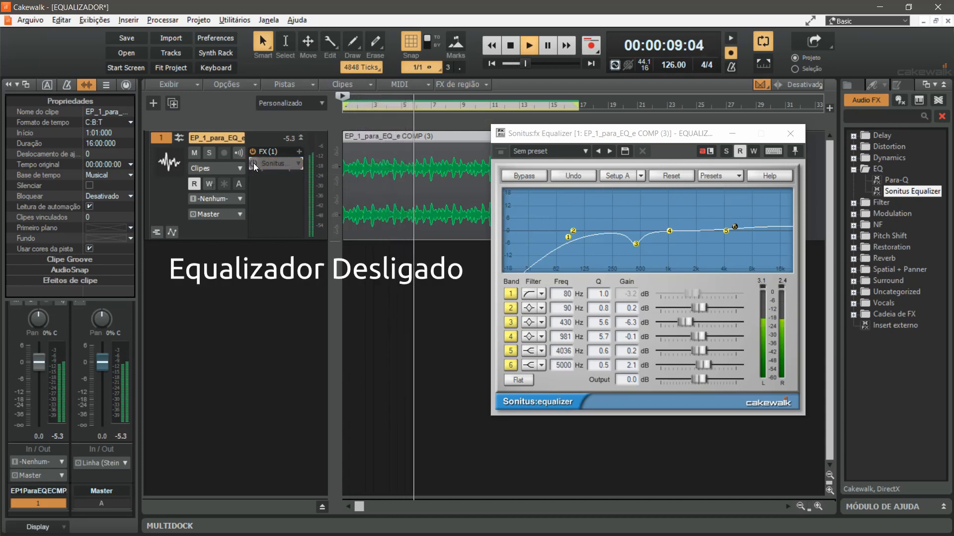
pyautogui.click(253, 165)
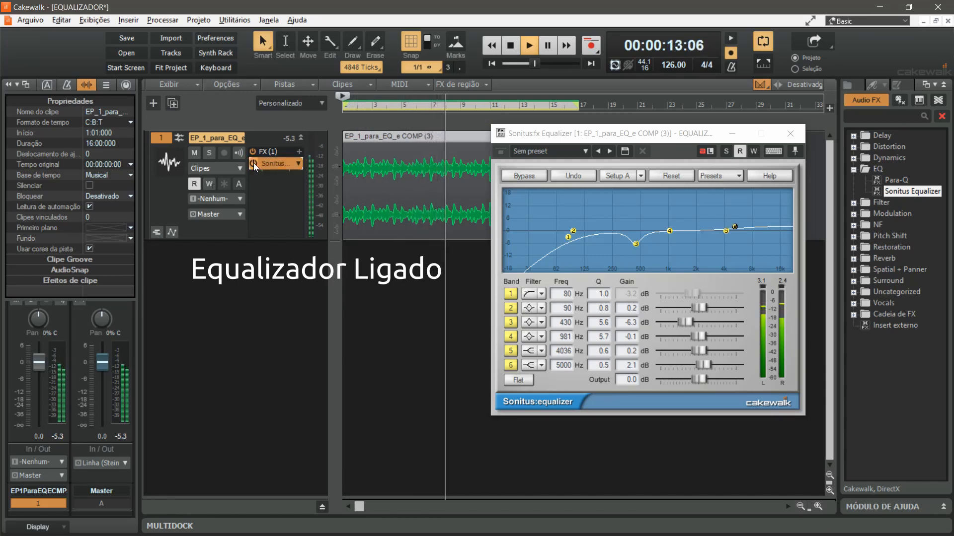
pyautogui.click(254, 165)
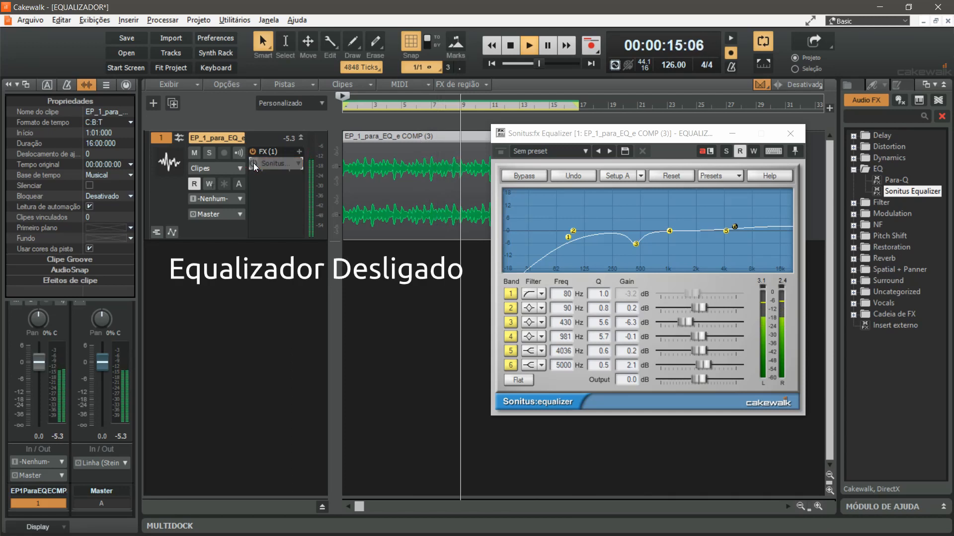
pyautogui.click(254, 165)
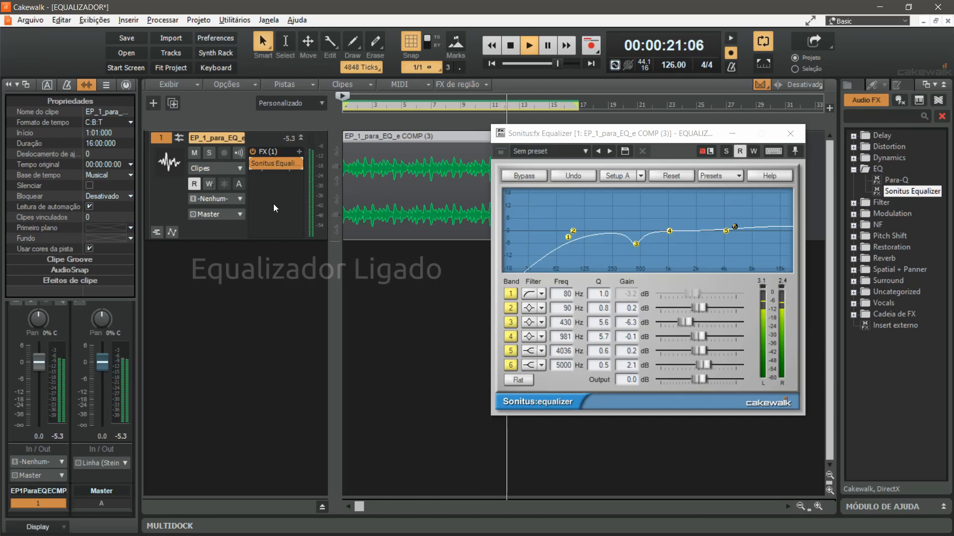
# Stop the equalized track's playback and audition the uncompressed BB_2 (26) kick track from its beginning
pyautogui.press('space')
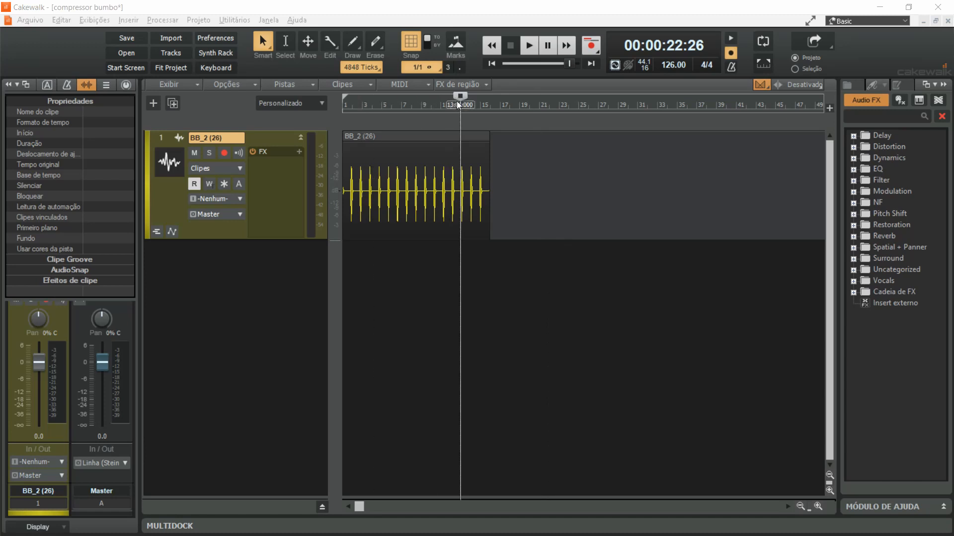
pyautogui.moveTo(459, 96)
pyautogui.mouseDown()
pyautogui.moveTo(342, 99)
pyautogui.moveTo(344, 108)
pyautogui.mouseUp()
pyautogui.press('space')
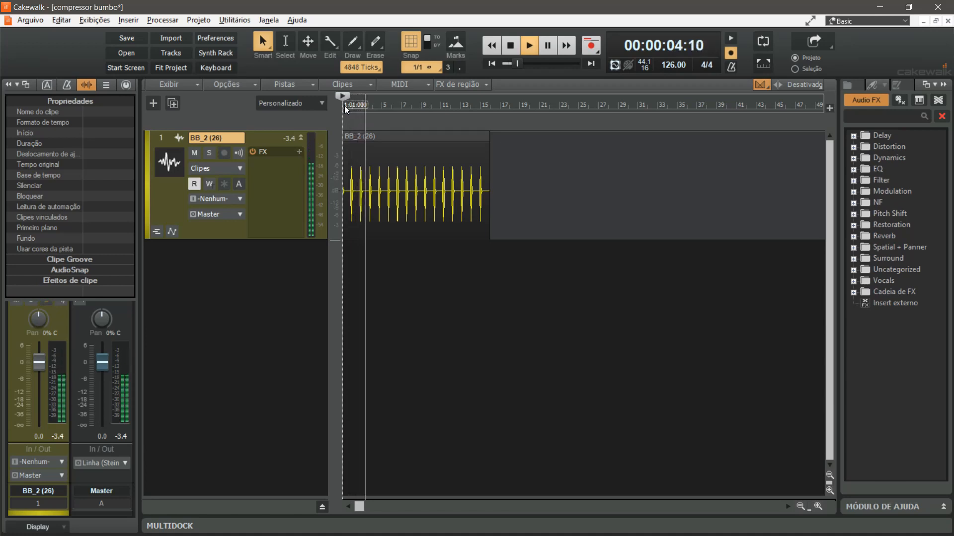
pyautogui.press('space')
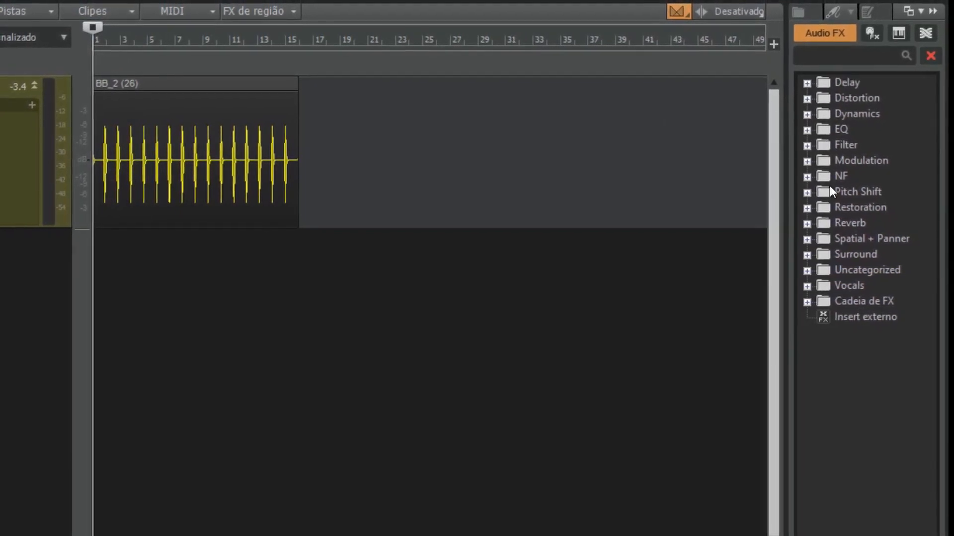
# Insert the Sonitus Compressor from the Dynamics effects onto the BB_2 (26) track and place its window beside the waveform
pyautogui.click(807, 114)
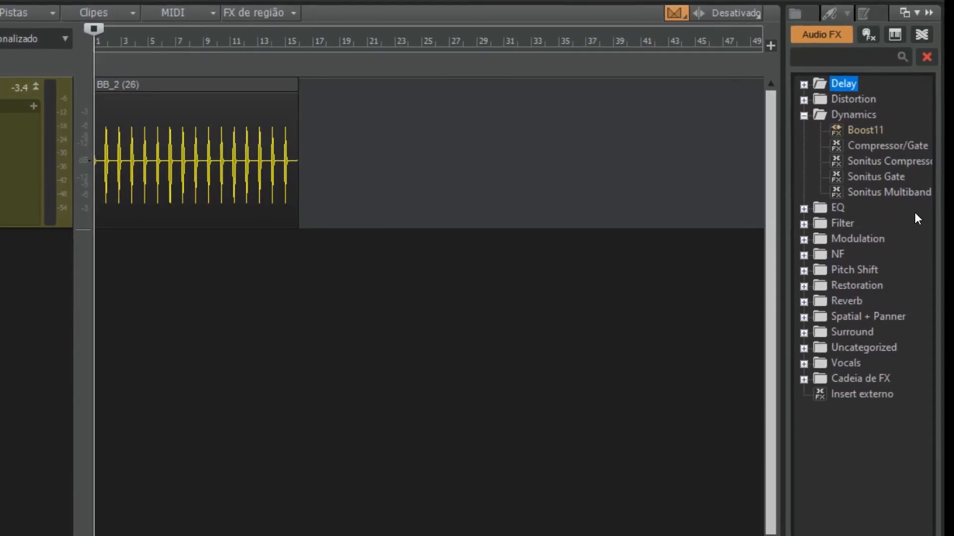
pyautogui.click(889, 161)
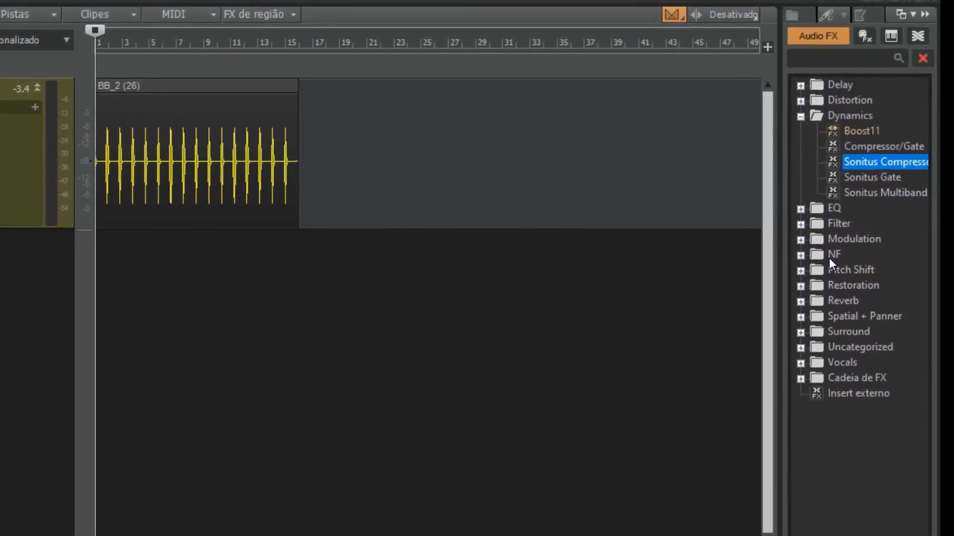
pyautogui.moveTo(870, 163); pyautogui.dragTo(17, 169)
pyautogui.moveTo(286, 196); pyautogui.dragTo(287, 196)
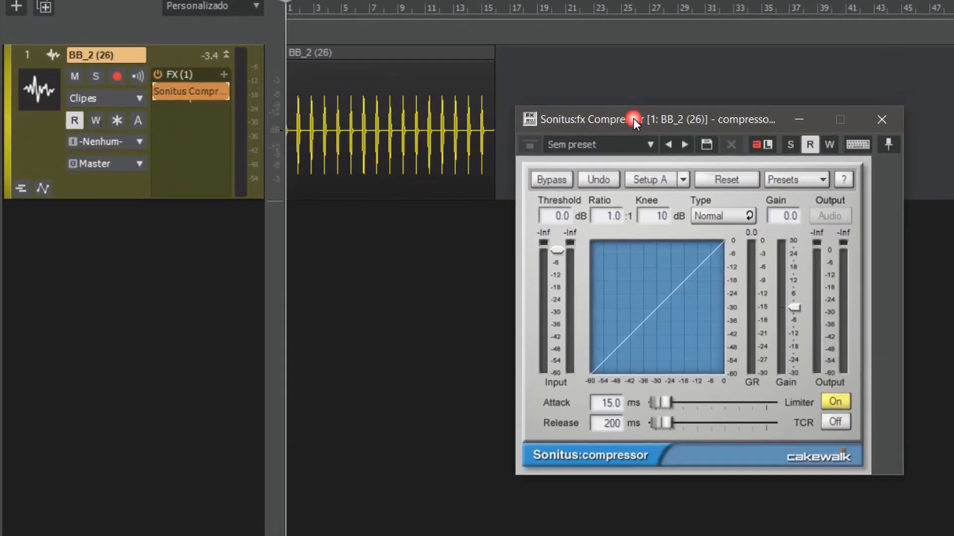
pyautogui.moveTo(657, 115); pyautogui.dragTo(669, 73)
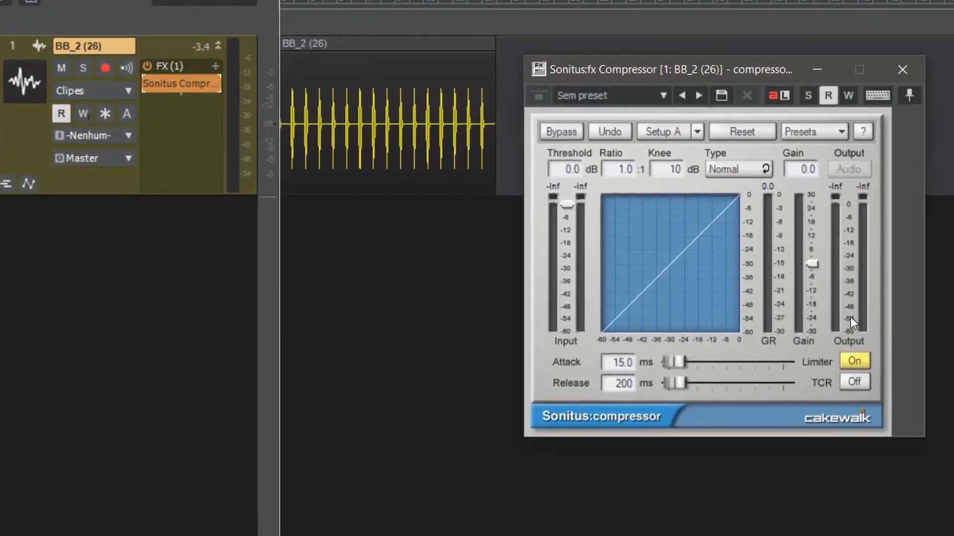
# Turn off the compressor's limiter and set its ratio to 4.0:1
pyautogui.click(861, 364)
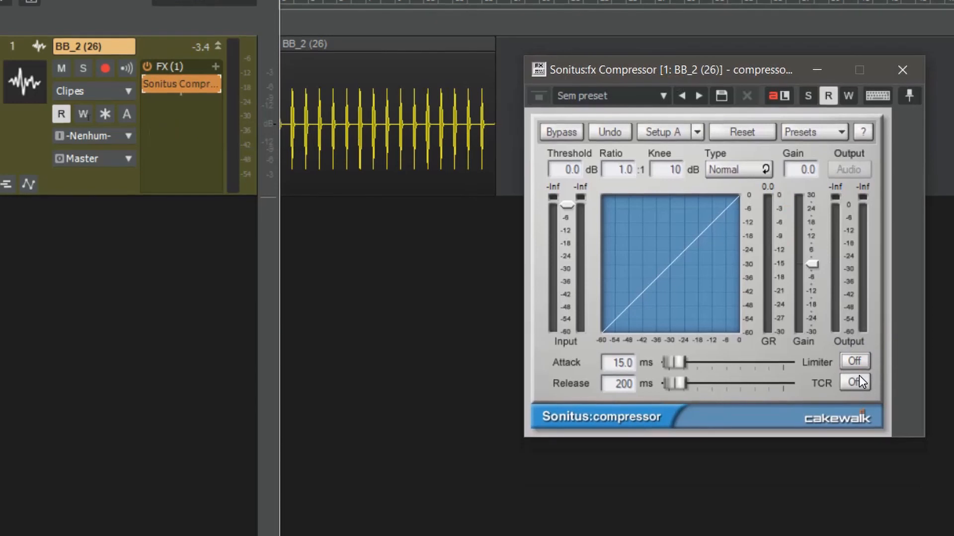
pyautogui.doubleClick(625, 171)
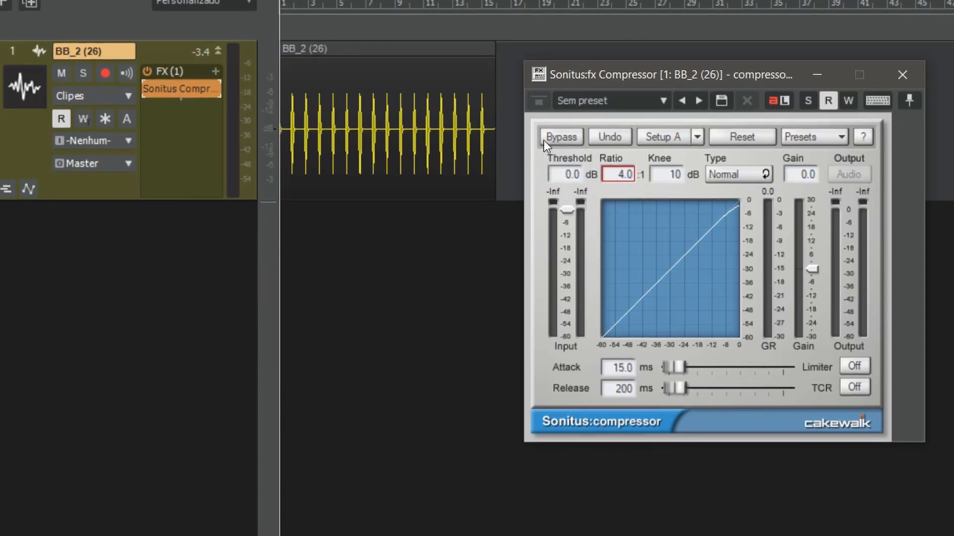
pyautogui.click(392, 120)
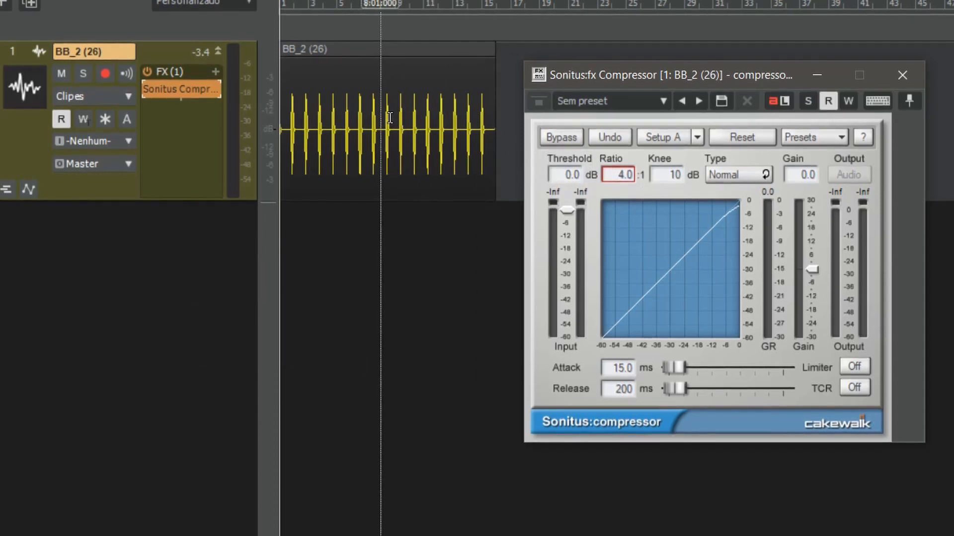
# Lower the compressor's threshold to -30 dB while listening to the track, and stop playback
pyautogui.press('space')
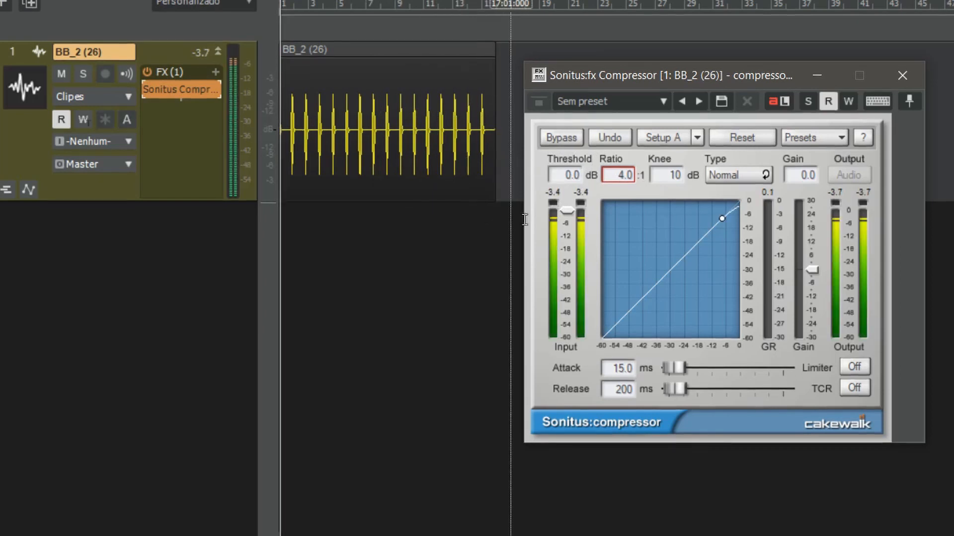
pyautogui.moveTo(567, 211); pyautogui.dragTo(567, 276)
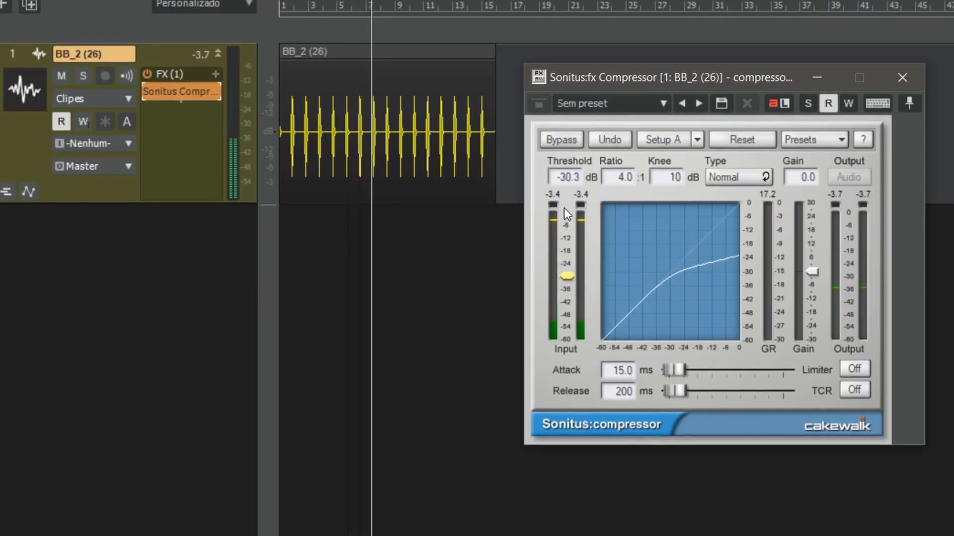
pyautogui.click(564, 177)
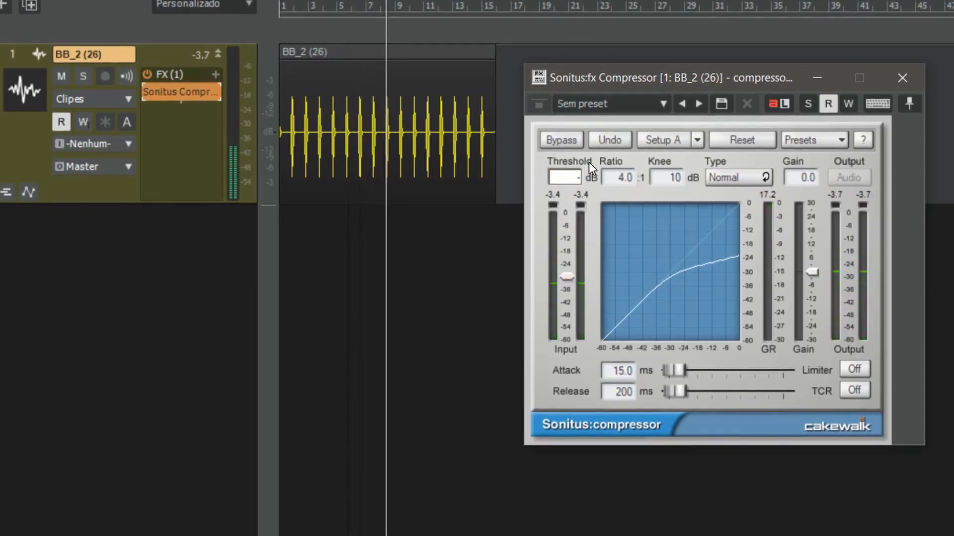
pyautogui.write('-30')
pyautogui.press('Return')
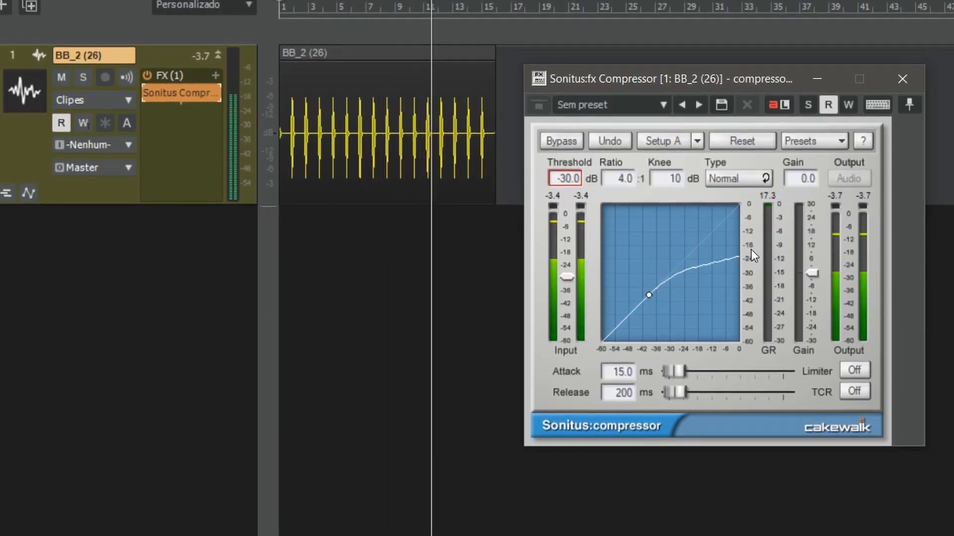
pyautogui.press('space')
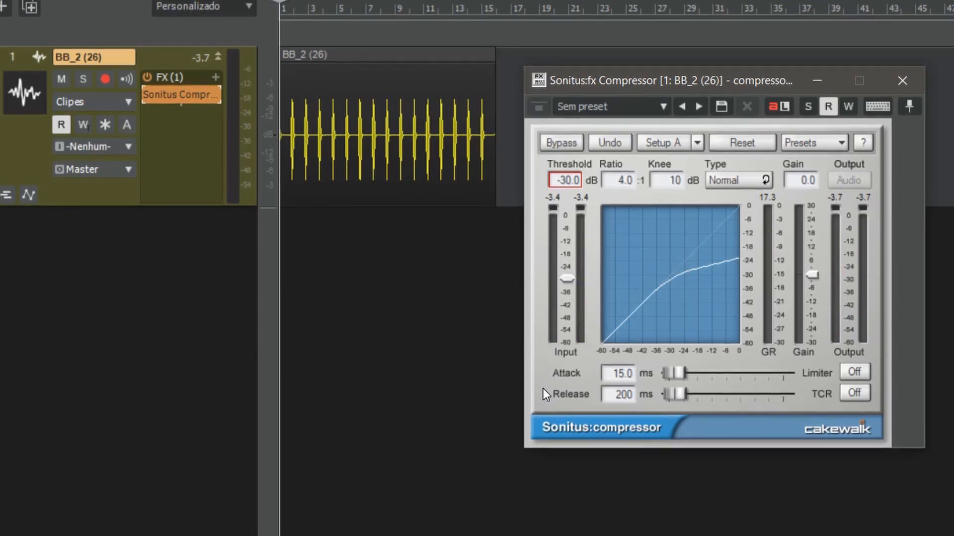
# Set the compressor's attack to 70 ms, audition it and reset the gain reduction peak reading
pyautogui.click(621, 374)
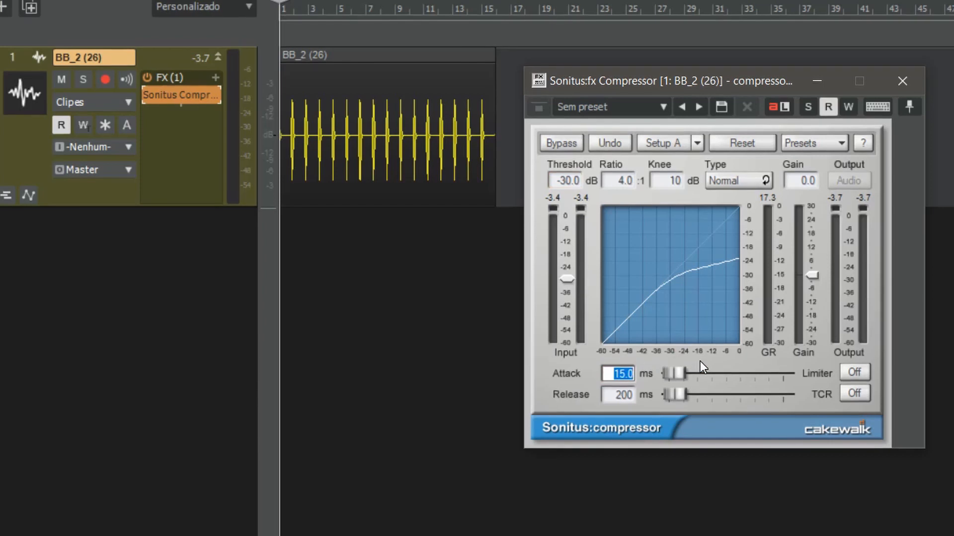
pyautogui.write('70')
pyautogui.press('Return')
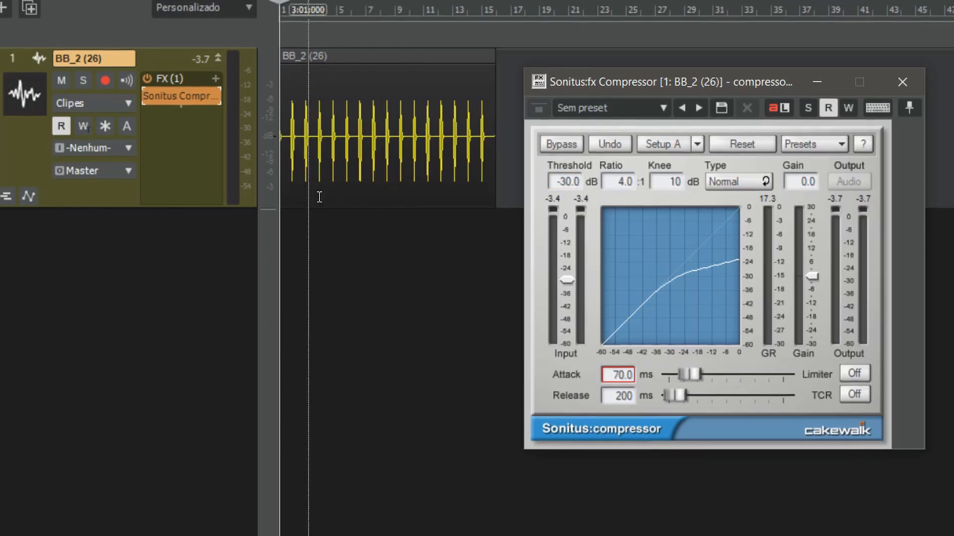
pyautogui.press('space')
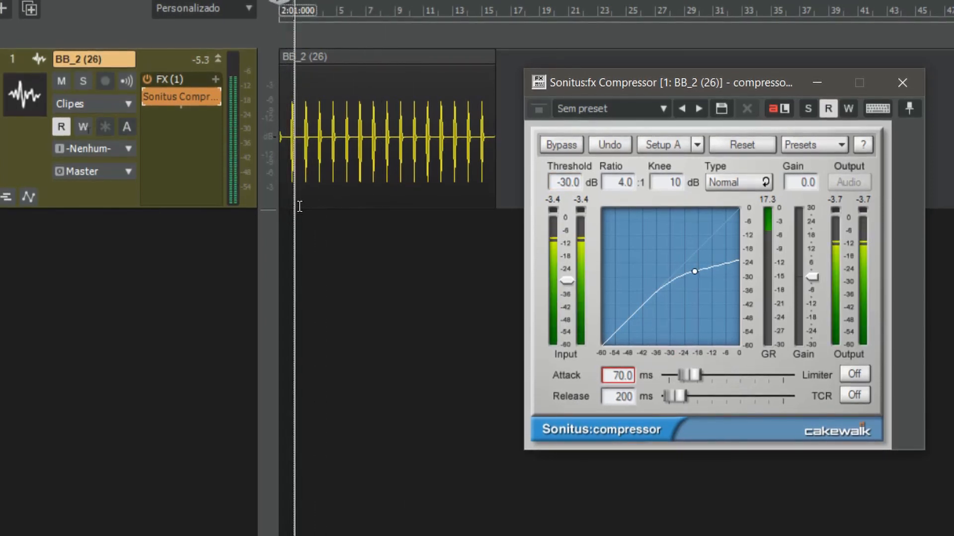
pyautogui.click(776, 202)
pyautogui.press('space')
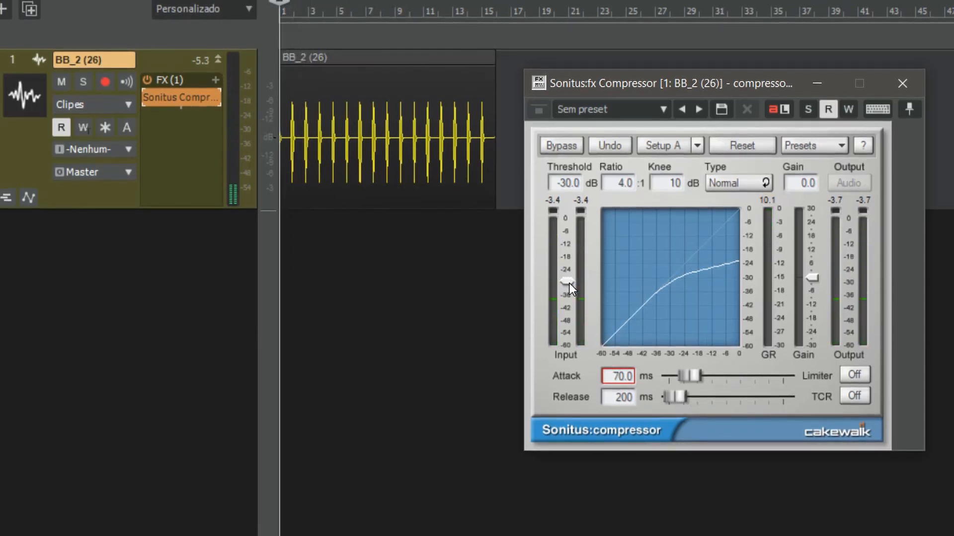
# Try a threshold of -46.1 dB with an attack of 168.1 ms during playback
pyautogui.moveTo(570, 283); pyautogui.dragTo(566, 316)
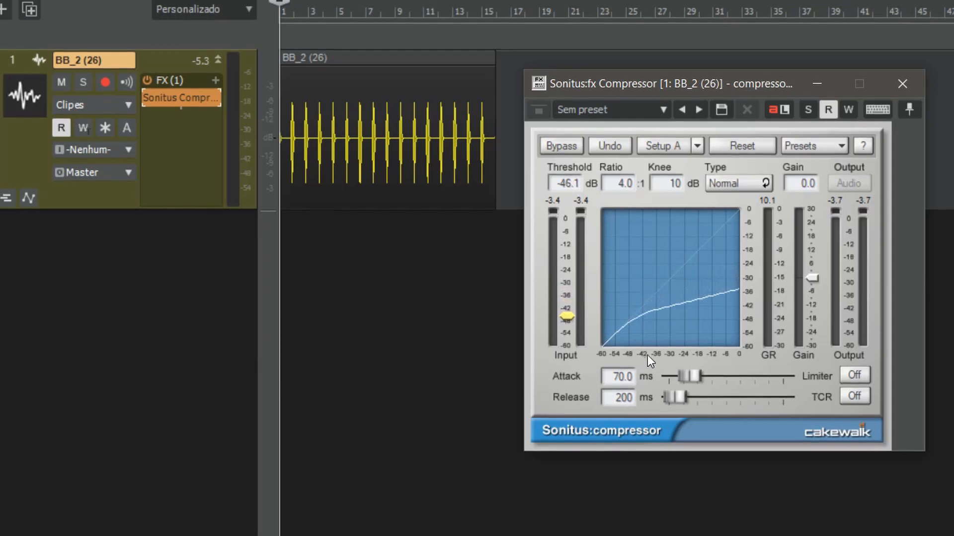
pyautogui.press('space')
pyautogui.moveTo(690, 379); pyautogui.dragTo(714, 378)
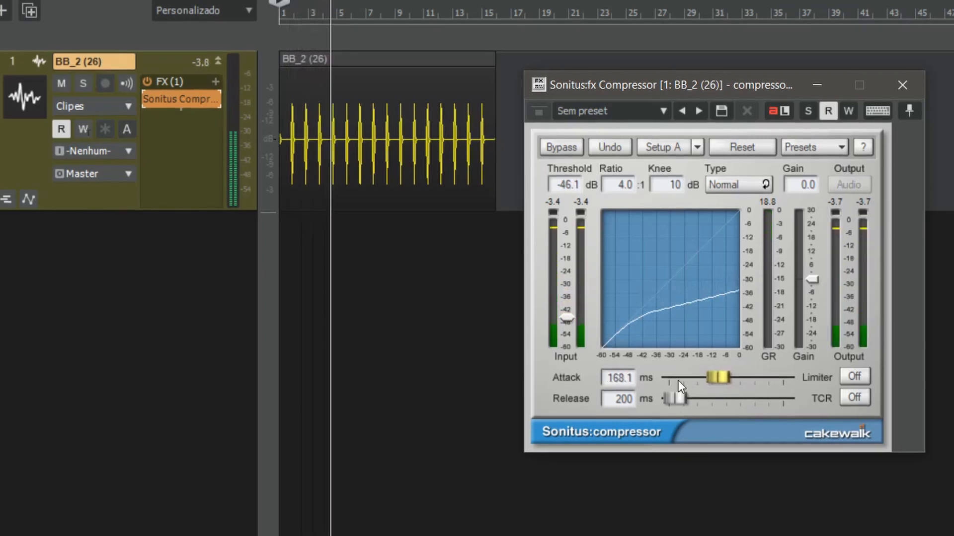
pyautogui.press('space')
# Set the compressor's attack back to 70 ms and its threshold back to -30 dB
pyautogui.doubleClick(615, 379)
pyautogui.write('70')
pyautogui.press('Return')
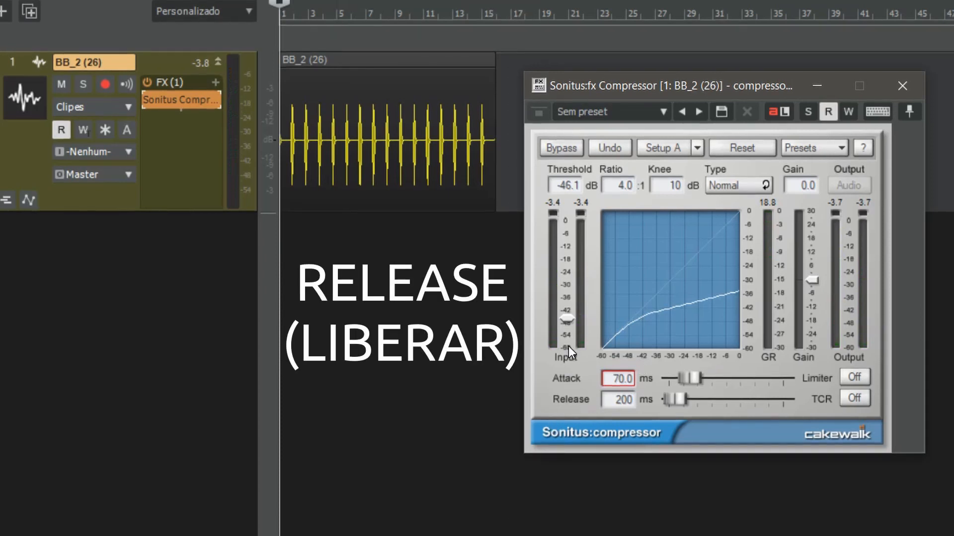
pyautogui.doubleClick(569, 183)
pyautogui.write('-3')
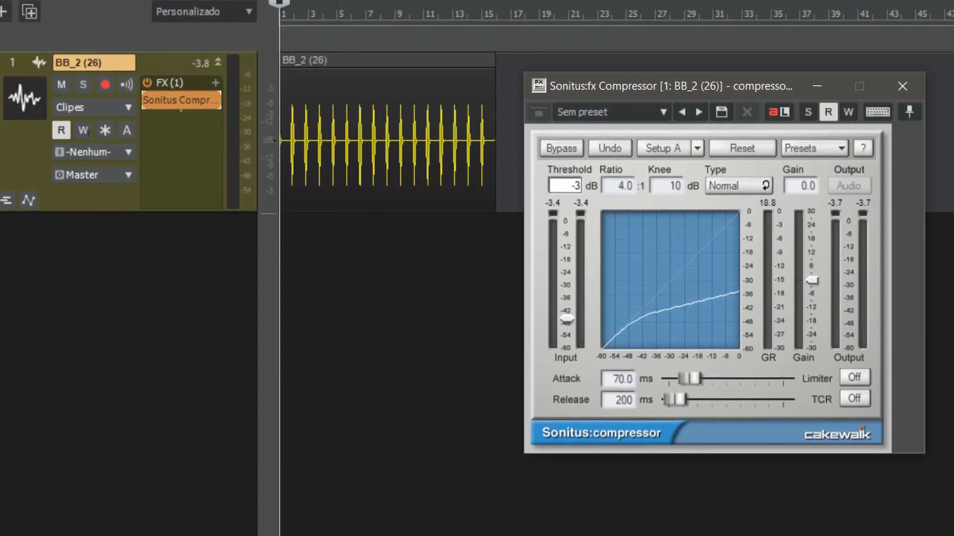
pyautogui.write('0')
pyautogui.press('Return')
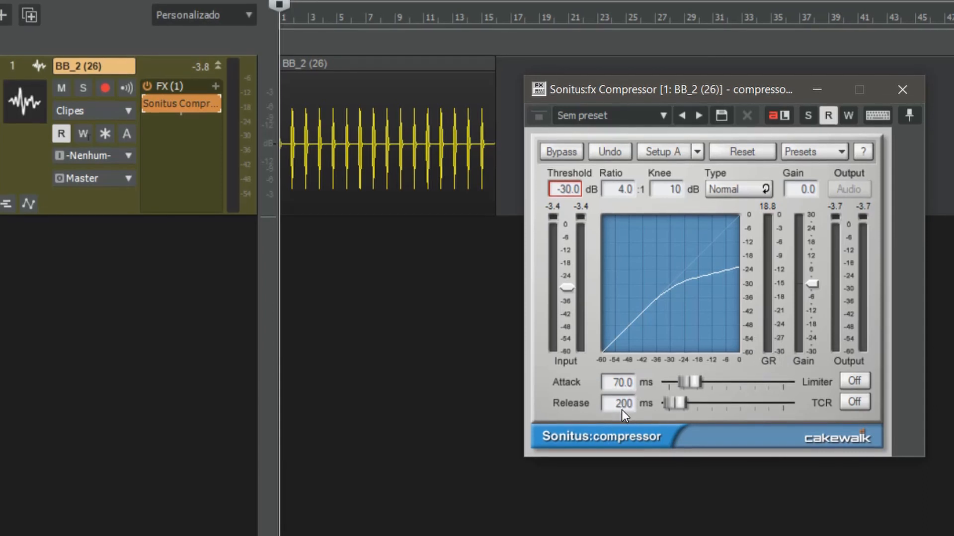
# Try a longer release of 466 ms while listening to the track, and stop playback
pyautogui.press('space')
pyautogui.moveTo(674, 407)
pyautogui.mouseDown()
pyautogui.moveTo(765, 409)
pyautogui.moveTo(683, 408)
pyautogui.mouseUp()
pyautogui.press('space')
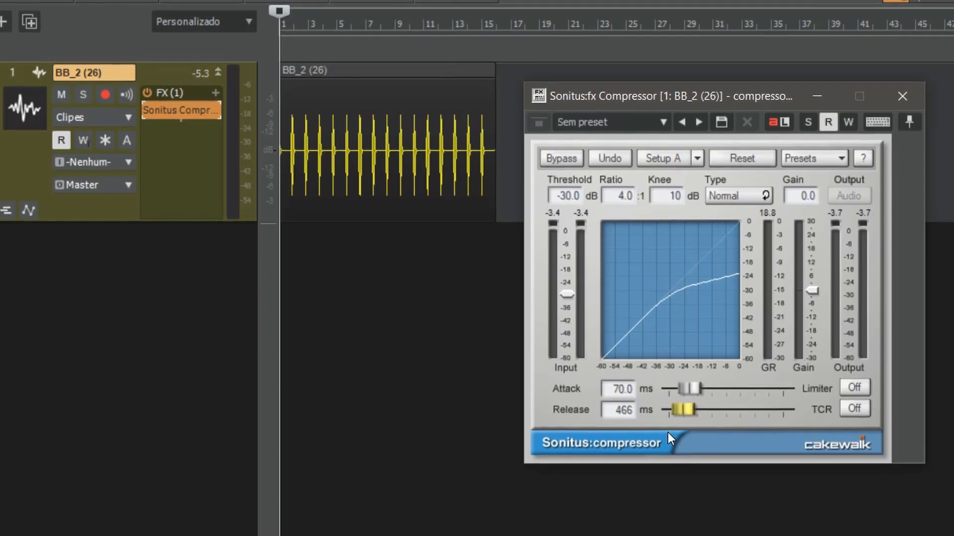
# Set the compressor's release to 75 ms and audition the result
pyautogui.click(630, 418)
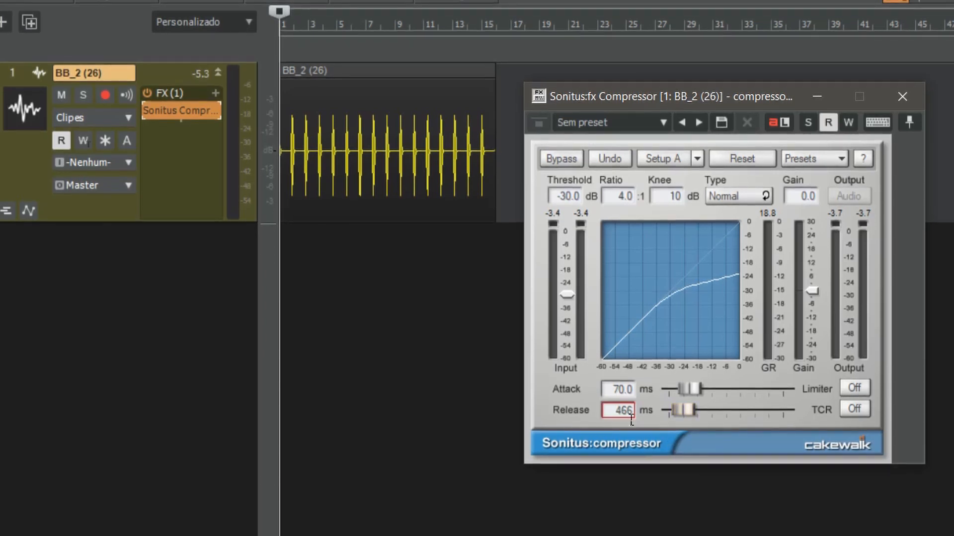
pyautogui.doubleClick(630, 417)
pyautogui.write('75')
pyautogui.press('Return')
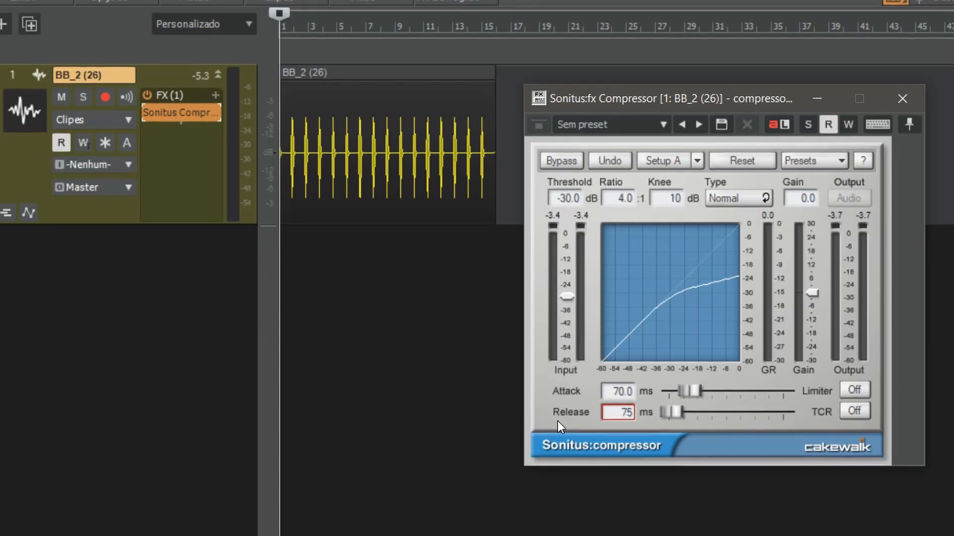
pyautogui.press('space')
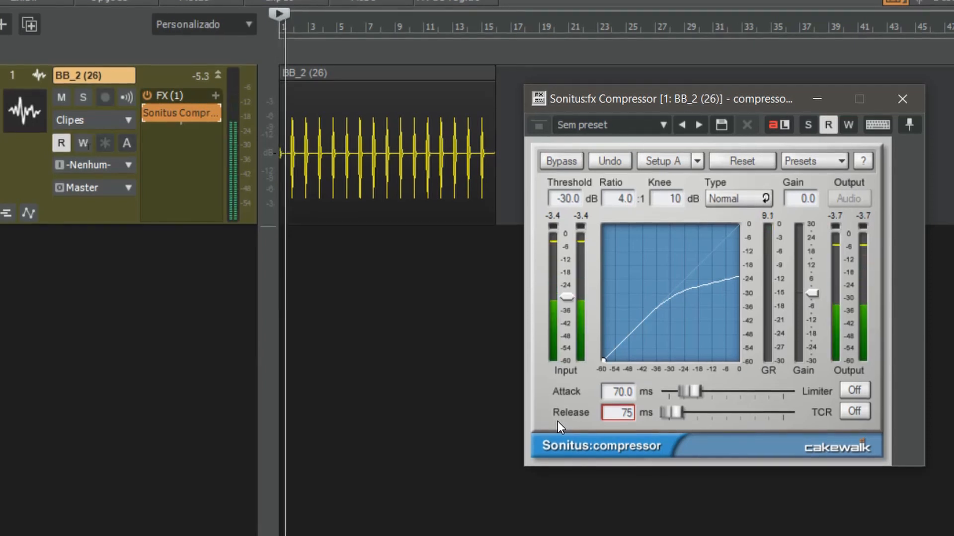
pyautogui.press('space')
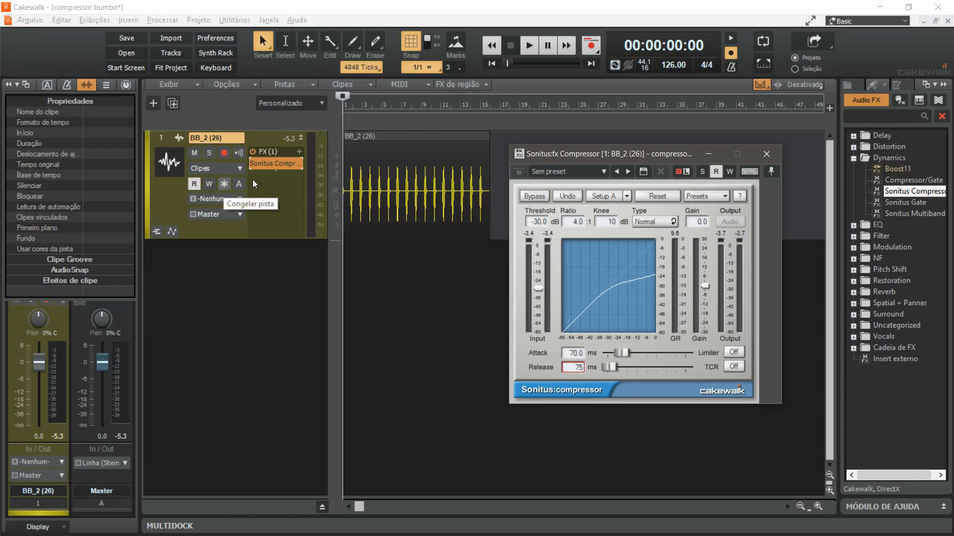
# Freeze the BB_2 (26) track to render the compression into its waveform, keeping the first hit clear of the compressor window
pyautogui.scroll(6, 355, 175)
pyautogui.scroll(5, 355, 183)
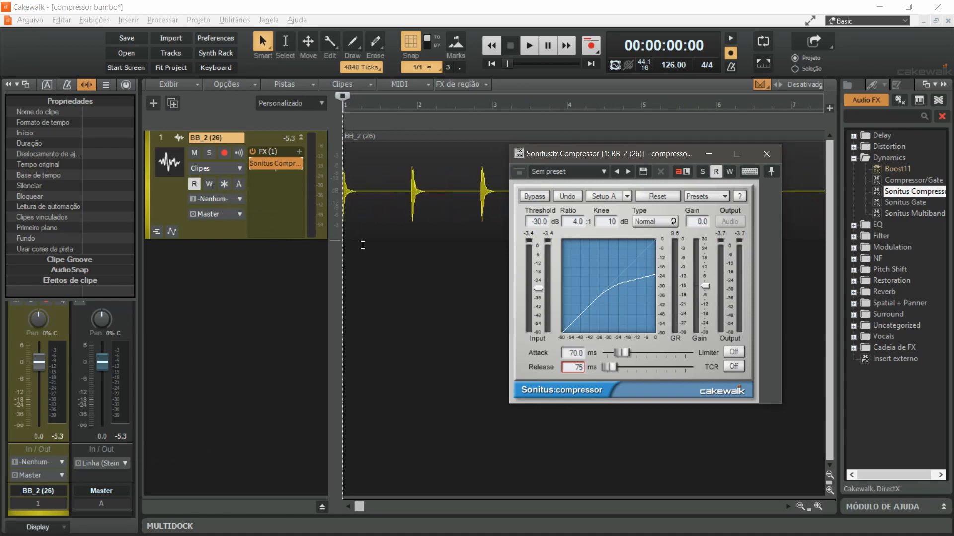
pyautogui.scroll(4, 355, 195)
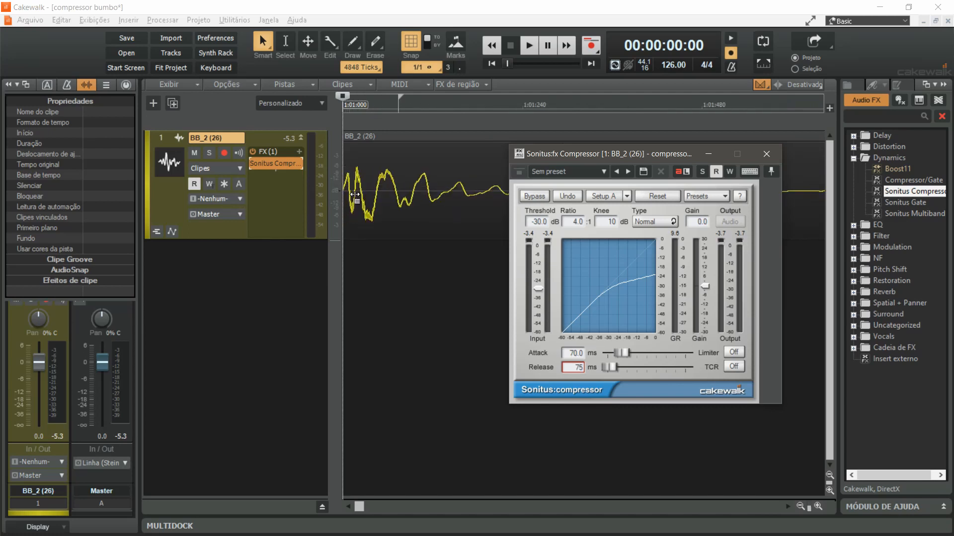
pyautogui.click(224, 184)
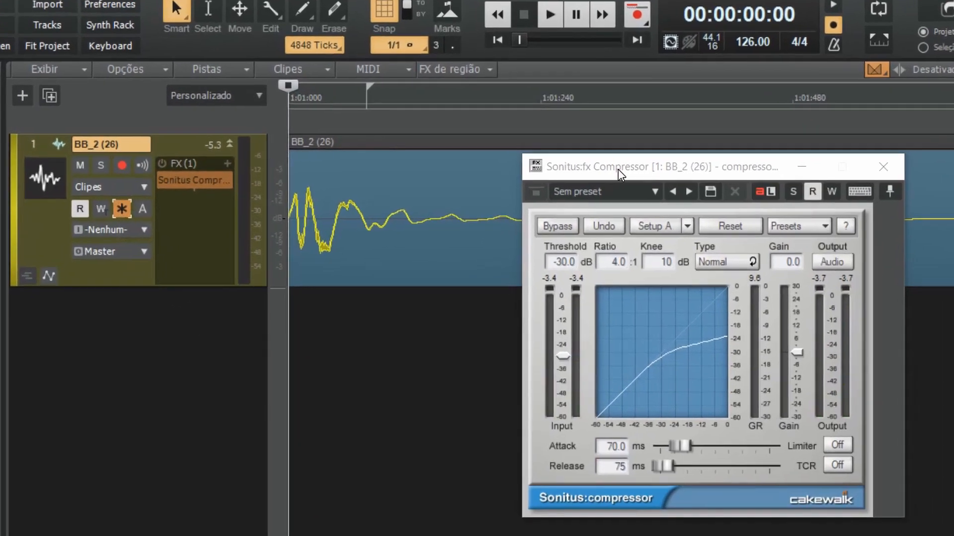
pyautogui.moveTo(579, 155); pyautogui.dragTo(578, 259)
pyautogui.moveTo(632, 334); pyautogui.dragTo(721, 334)
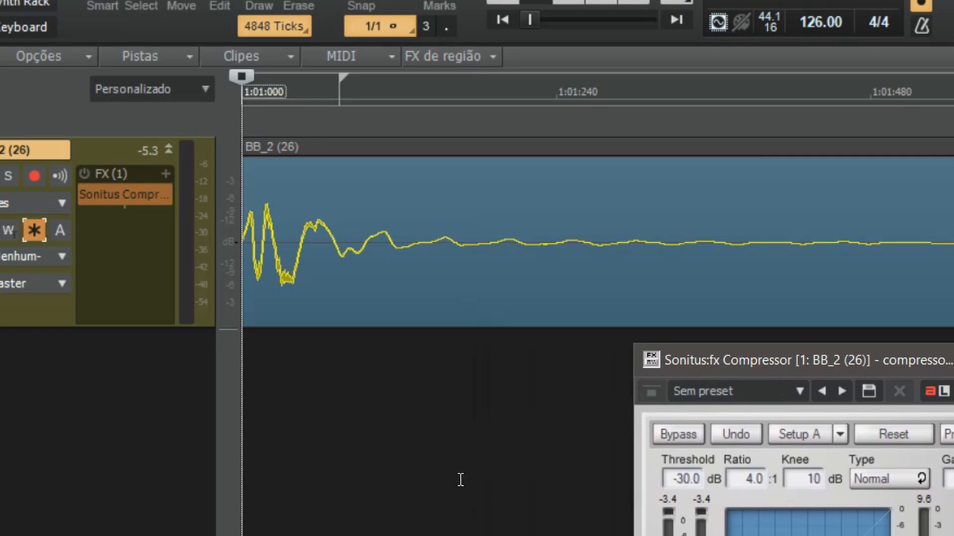
# Compare the first hit's original and compressed waveforms by undoing and redoing the track freeze
pyautogui.click(460, 480)
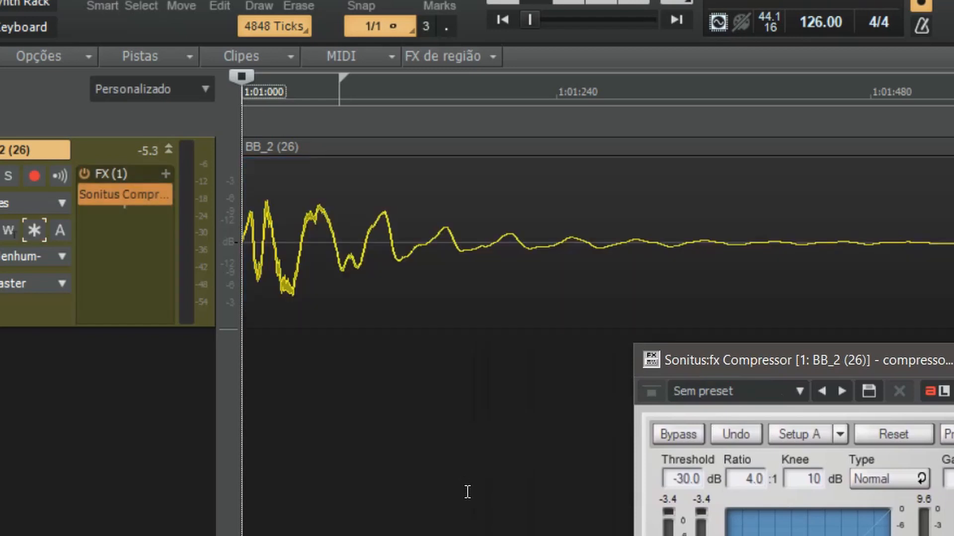
pyautogui.hotkey('ctrl', 'y')
pyautogui.click(468, 496)
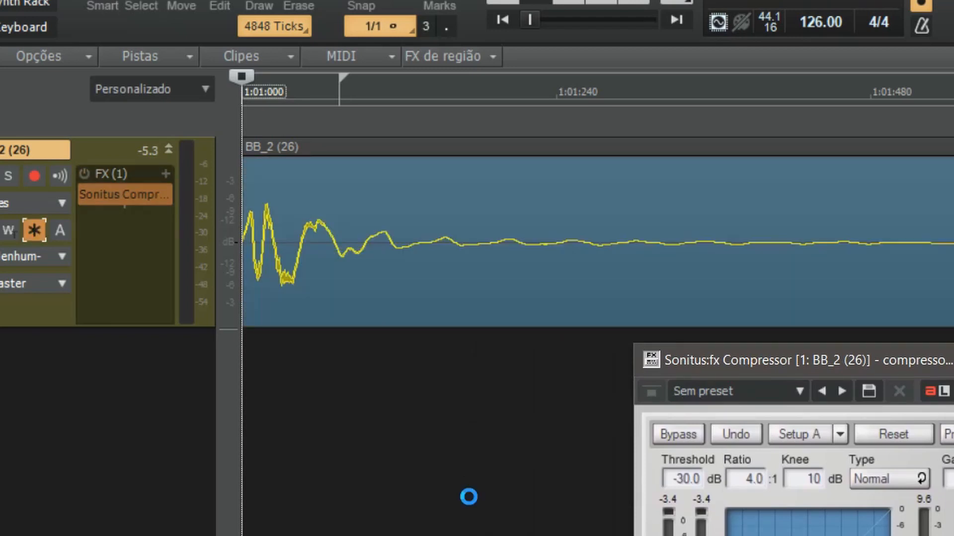
# Switch BB_2 (26) between its frozen and original waveforms again by redoing and undoing the freeze, and finally unfreeze the track
pyautogui.hotkey('ctrl', 'y')
pyautogui.hotkey('ctrl', 'z')
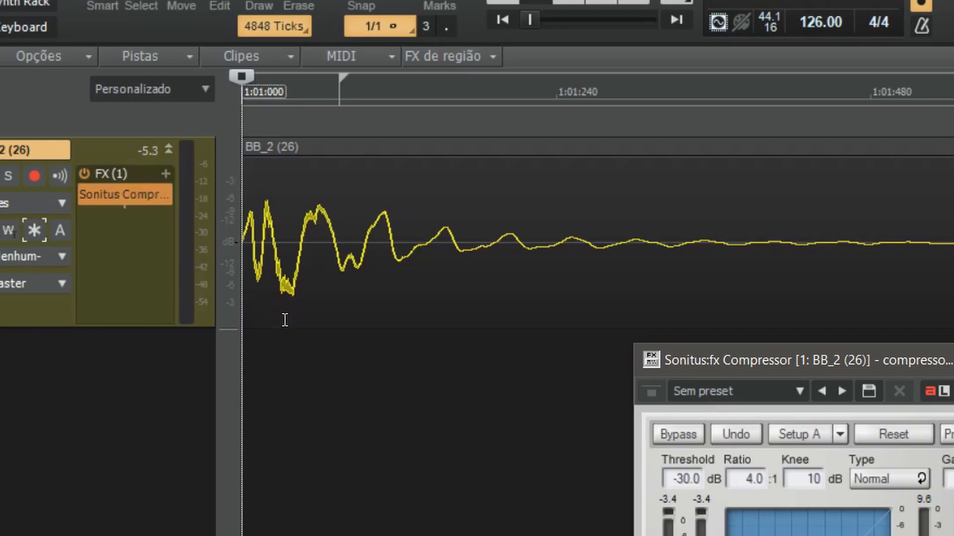
pyautogui.hotkey('ctrl', 'y')
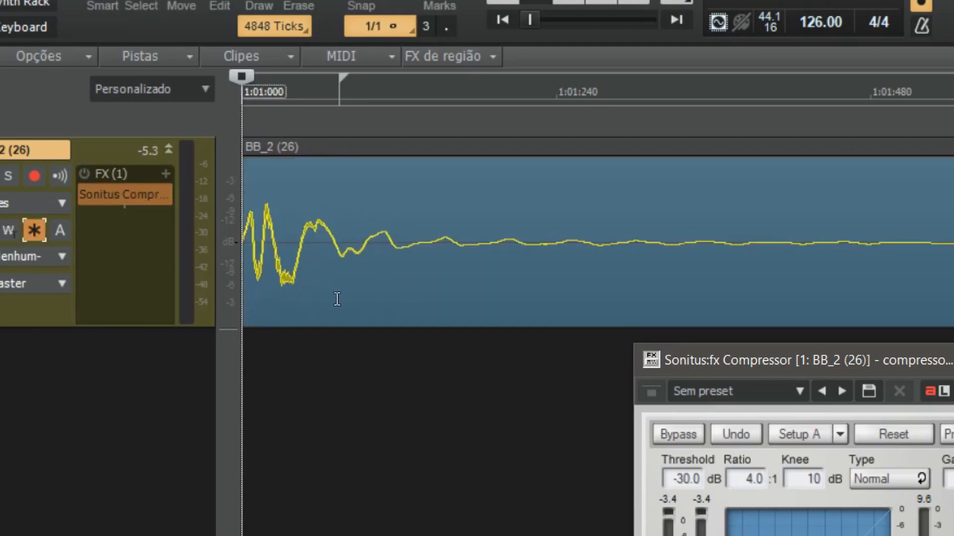
pyautogui.hotkey('ctrl', 'z')
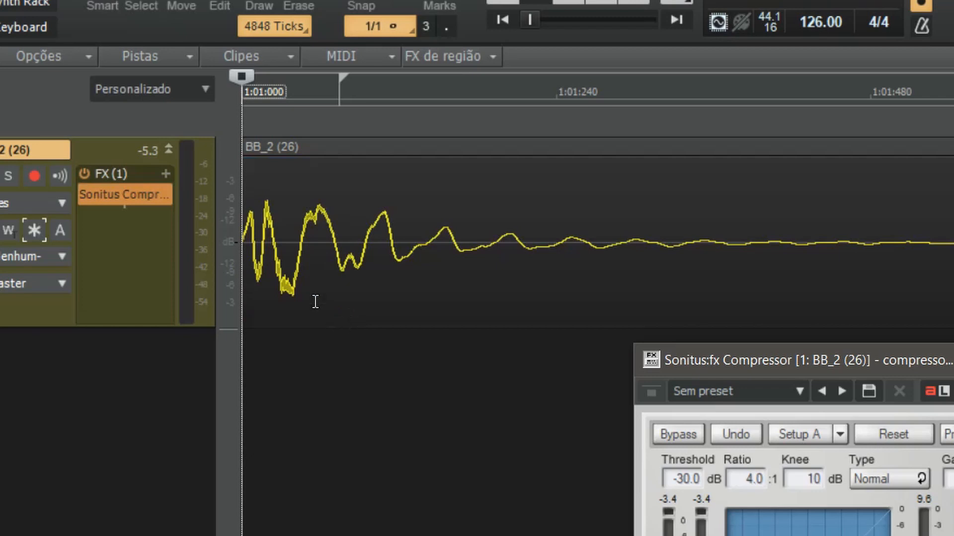
pyautogui.hotkey('ctrl', 'y')
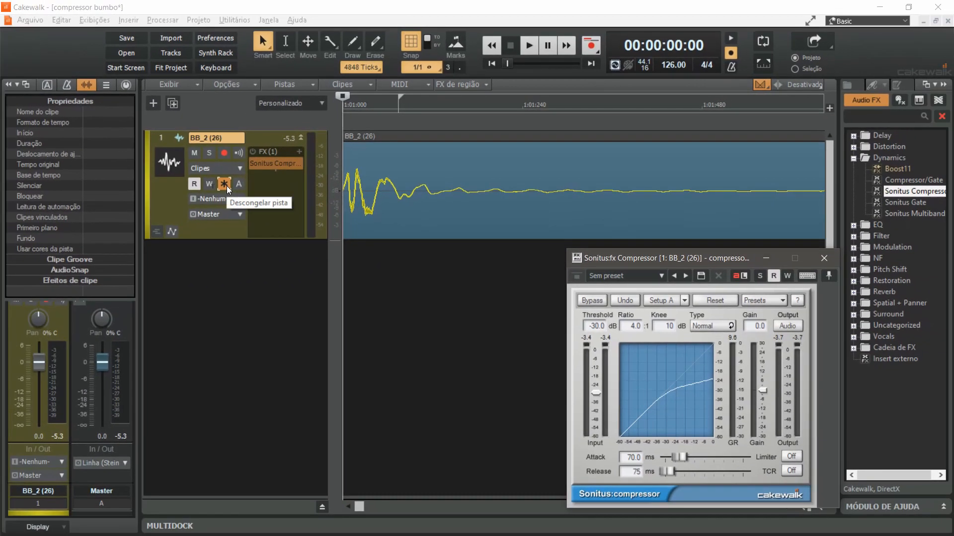
pyautogui.click(226, 186)
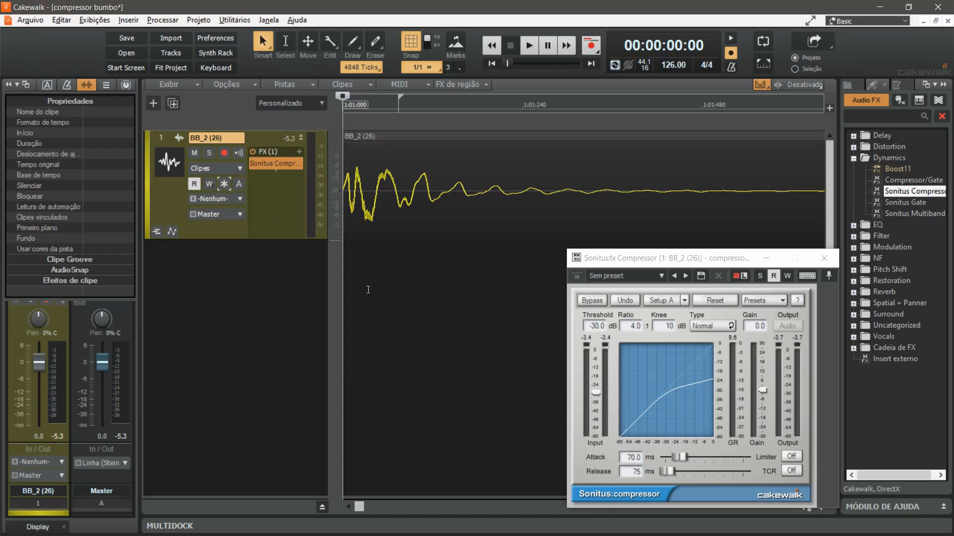
# Bypass the Sonitus Compressor on BB_2 (26), reset the track's peak reading and play the track to check its uncompressed level
pyautogui.moveTo(255, 165)
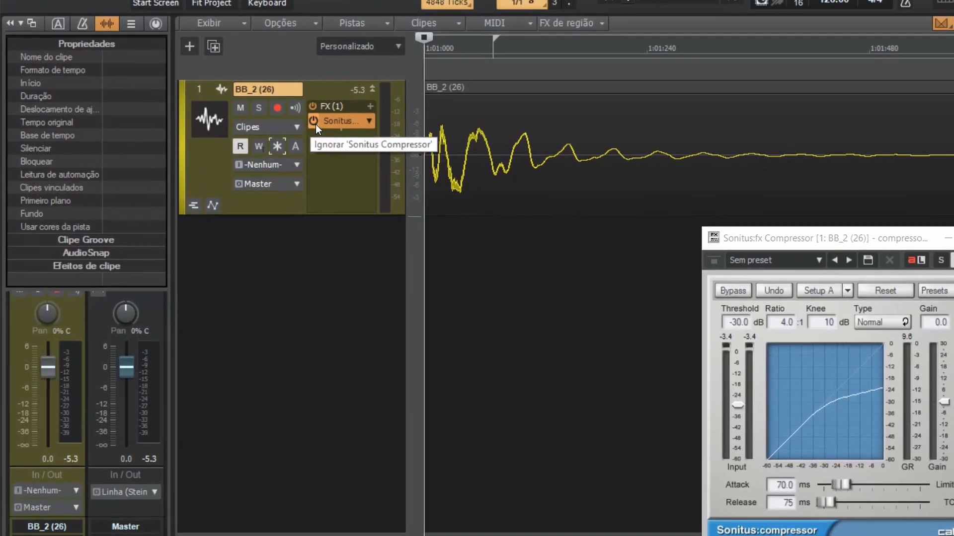
pyautogui.click(274, 150)
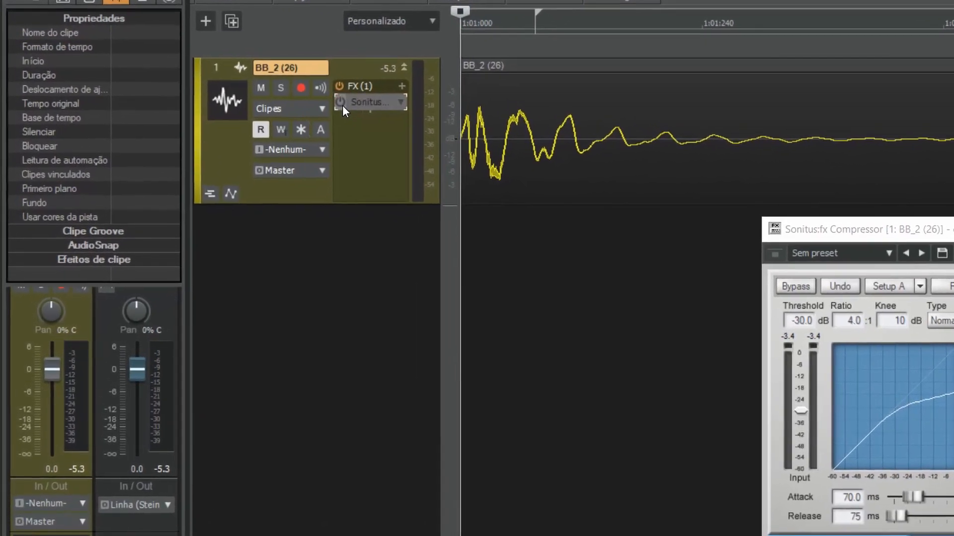
pyautogui.click(81, 472)
pyautogui.press('space')
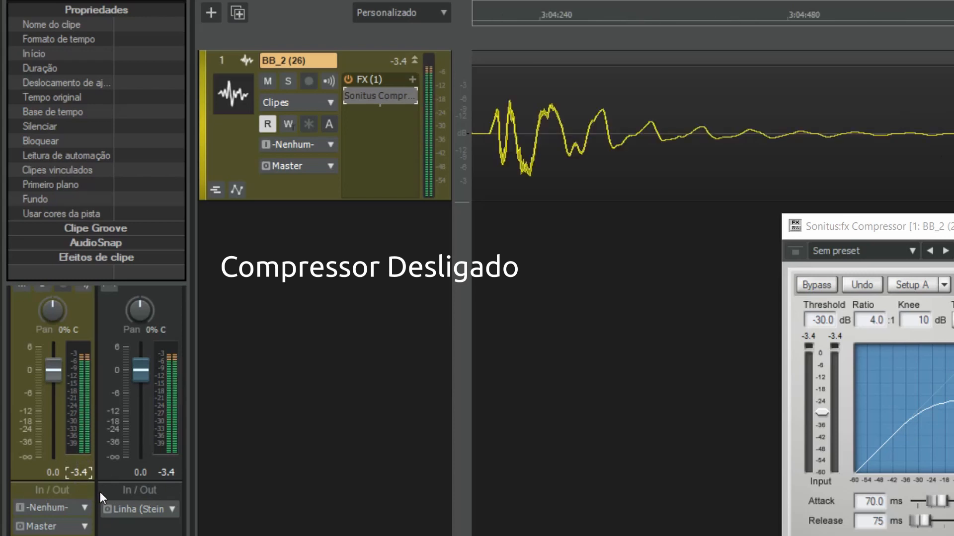
pyautogui.press('space')
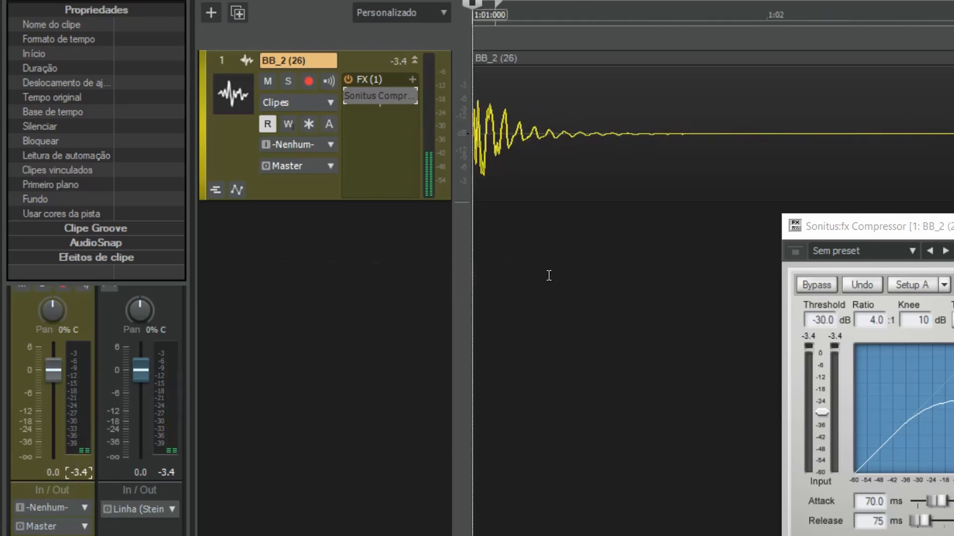
# Re-enable the Sonitus Compressor on BB_2 (26) and play the track to check its compressed peak level
pyautogui.scroll(-4, 549, 275)
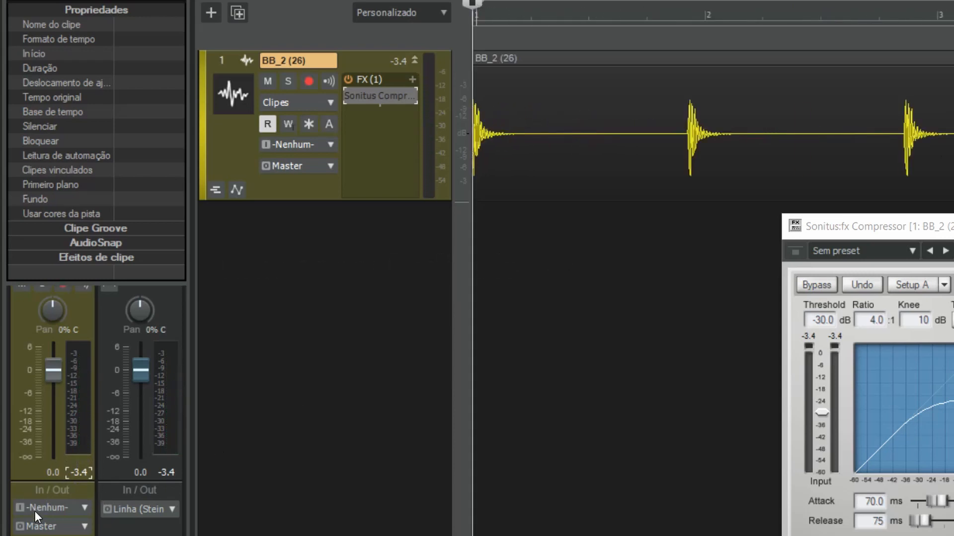
pyautogui.click(350, 95)
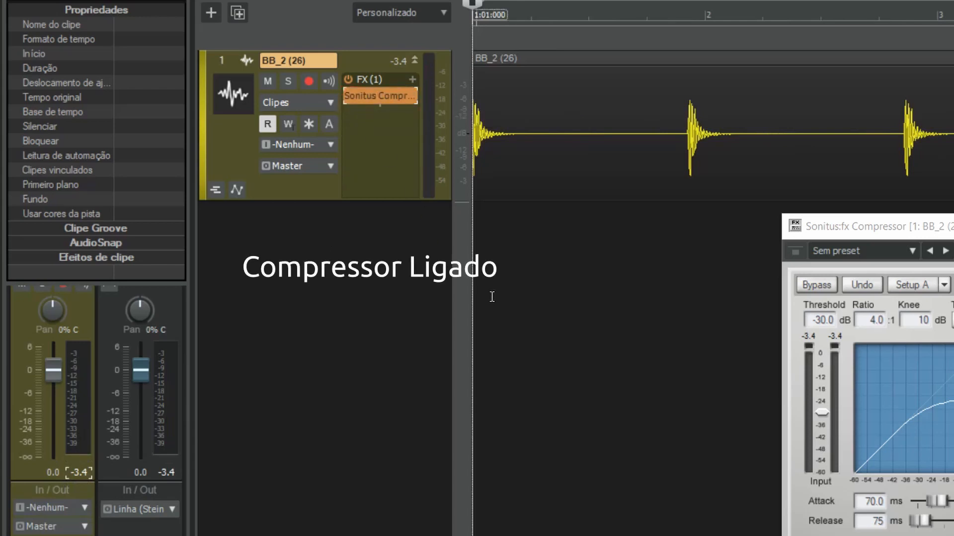
pyautogui.press('space')
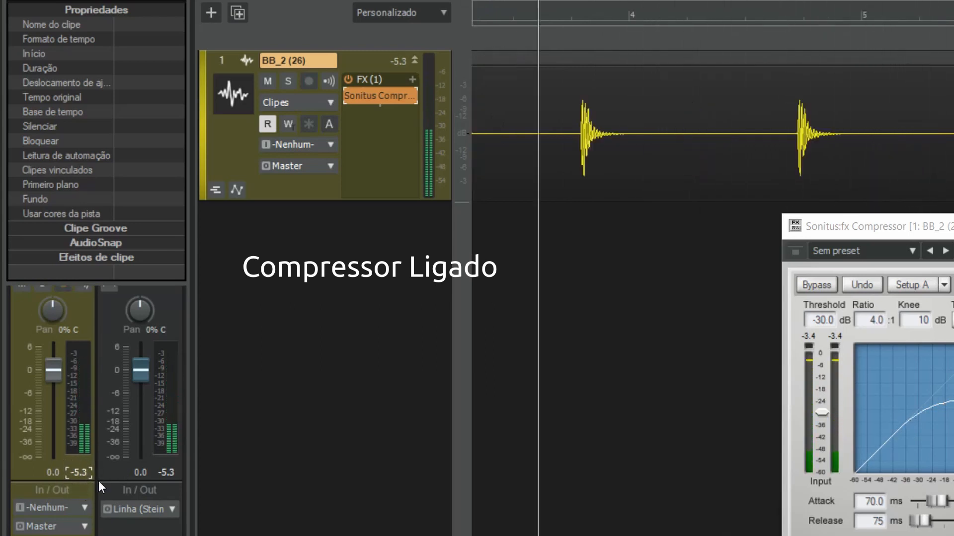
pyautogui.press('space')
# Play the track while bypassing and re-enabling the compressor, resetting the track's peak reading for each state to compare levels, and stop playback
pyautogui.click(82, 474)
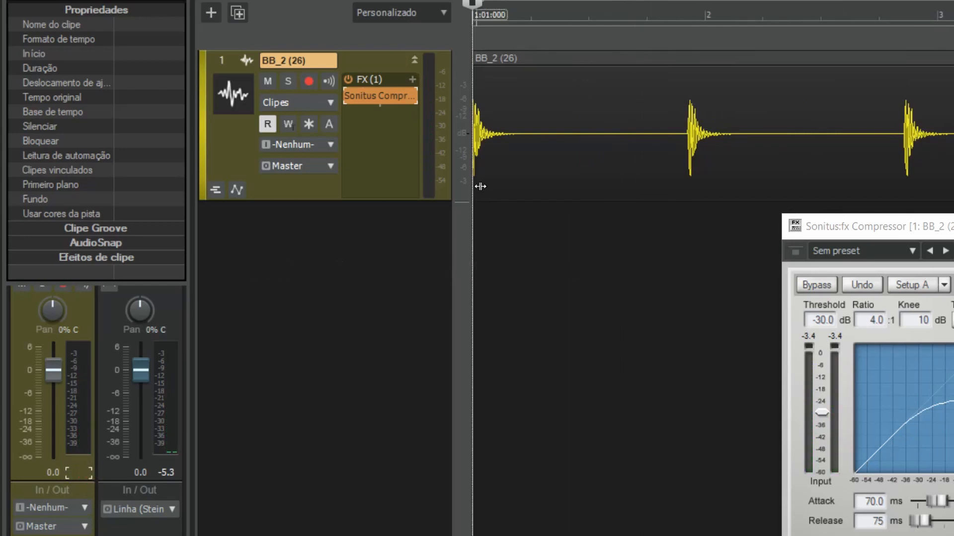
pyautogui.moveTo(347, 97)
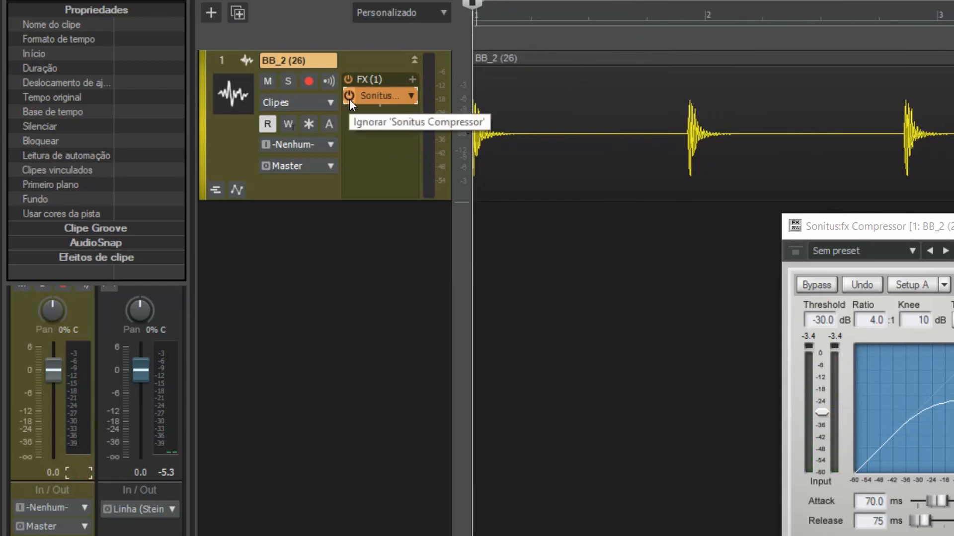
pyautogui.press('space')
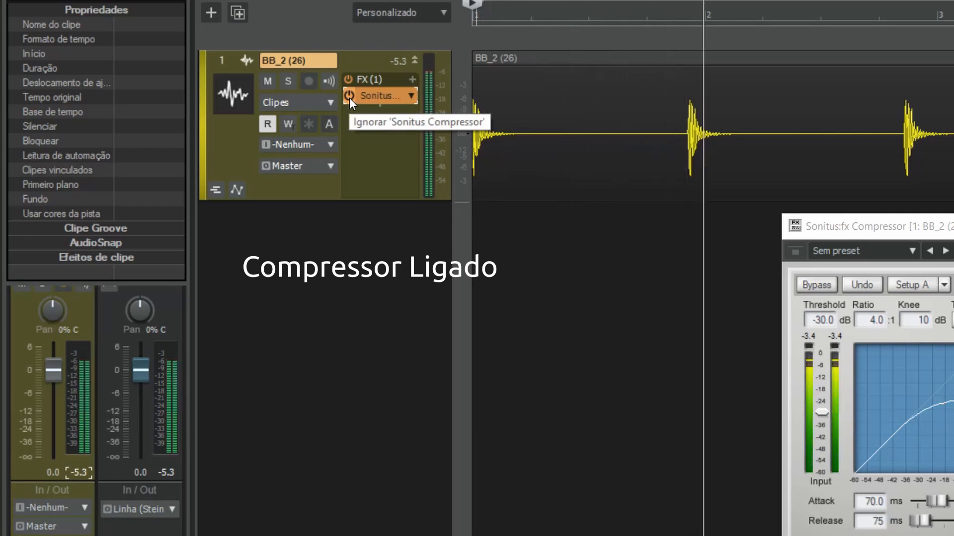
pyautogui.click(350, 98)
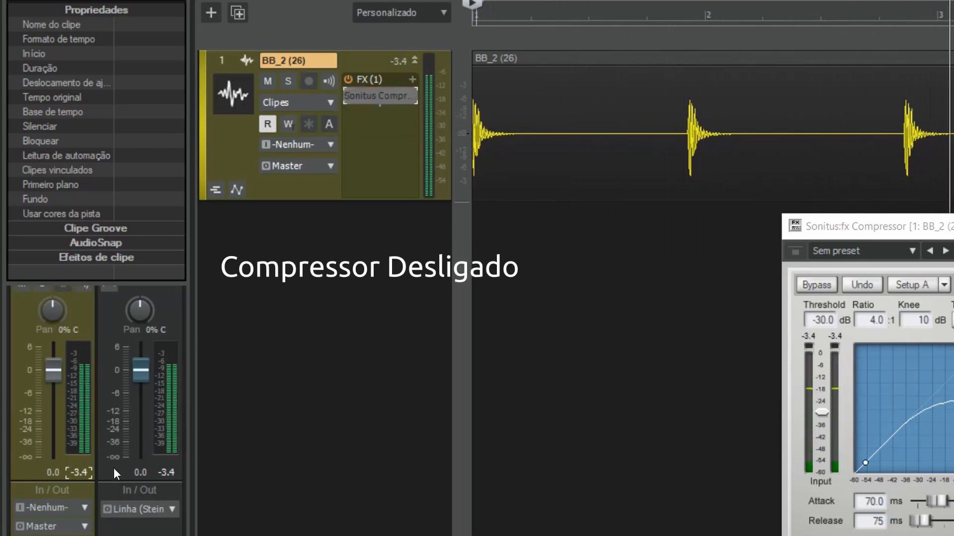
pyautogui.click(85, 470)
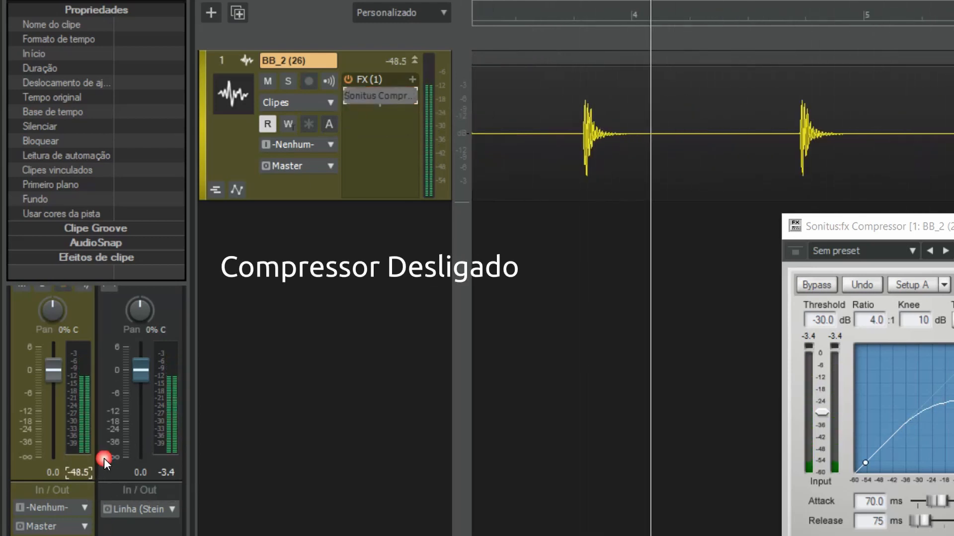
pyautogui.click(347, 98)
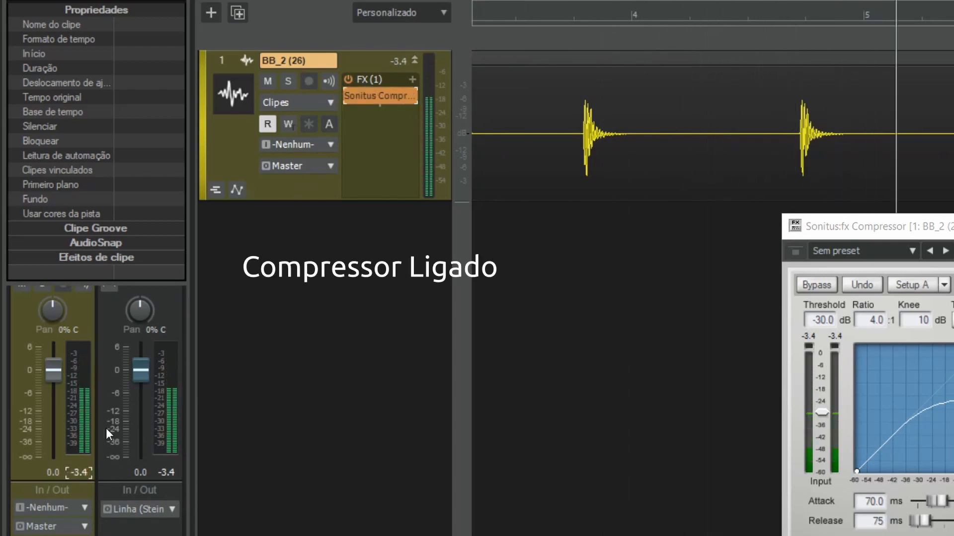
pyautogui.click(79, 472)
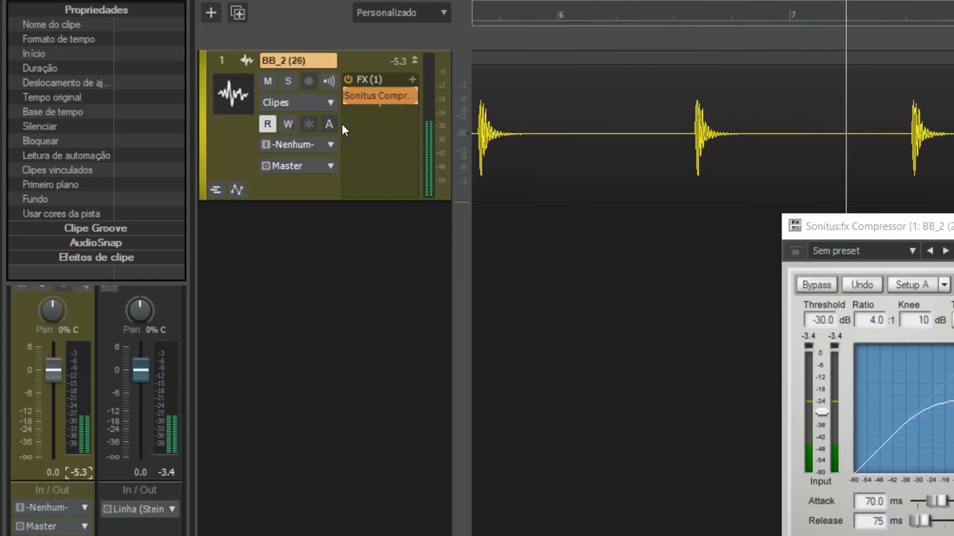
pyautogui.press('space')
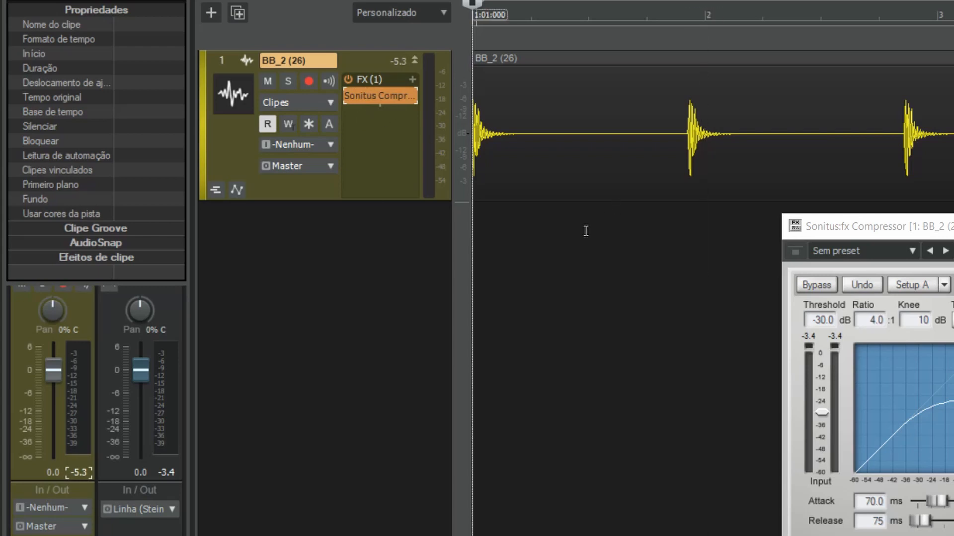
# Move the compressor window up beside the track and set the compressor's gain to 1.9
pyautogui.scroll(-3, 585, 228)
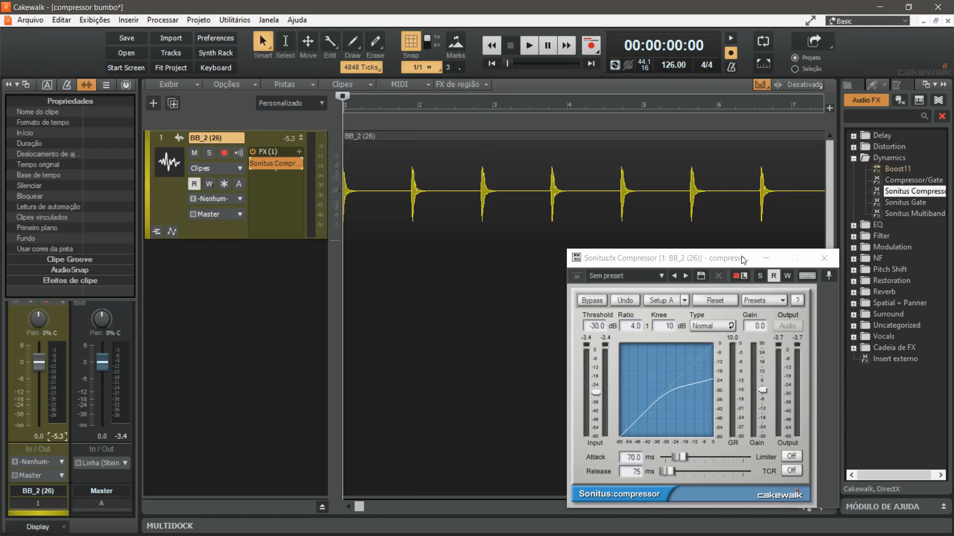
pyautogui.moveTo(742, 262); pyautogui.dragTo(691, 145)
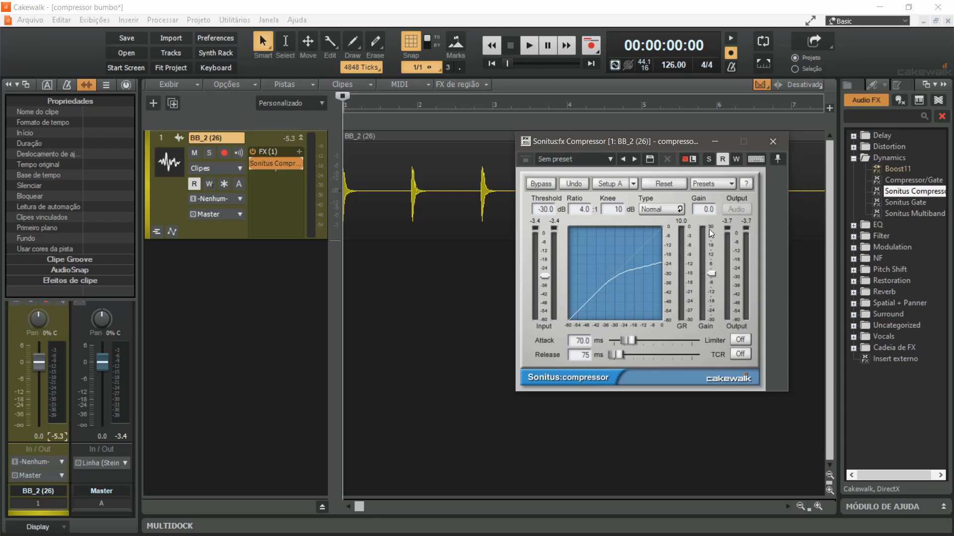
pyautogui.doubleClick(708, 210)
pyautogui.write('1.0')
pyautogui.press('Return')
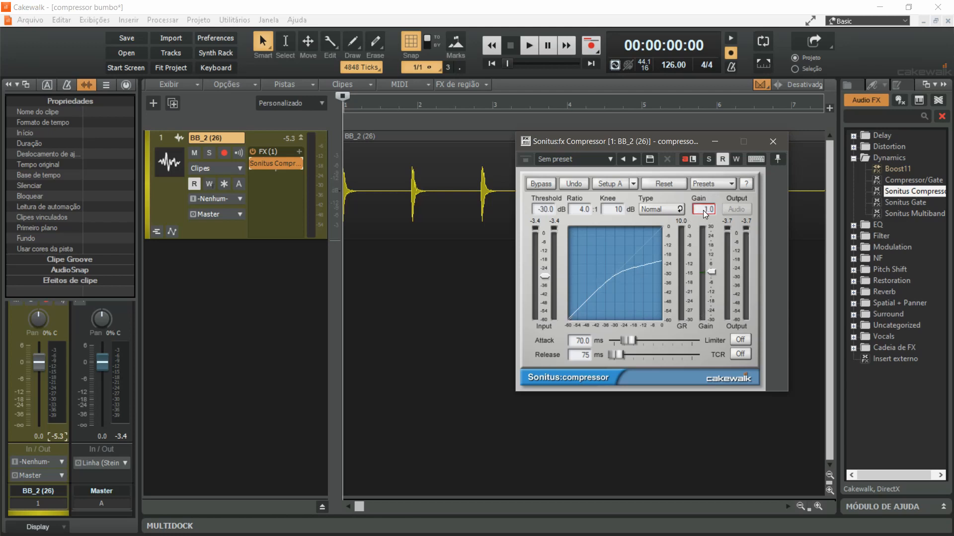
pyautogui.moveTo(704, 210); pyautogui.dragTo(704, 205)
# Reset the Master and BB_2 (26) peak readings and play the track to check its level with the added gain
pyautogui.click(125, 438)
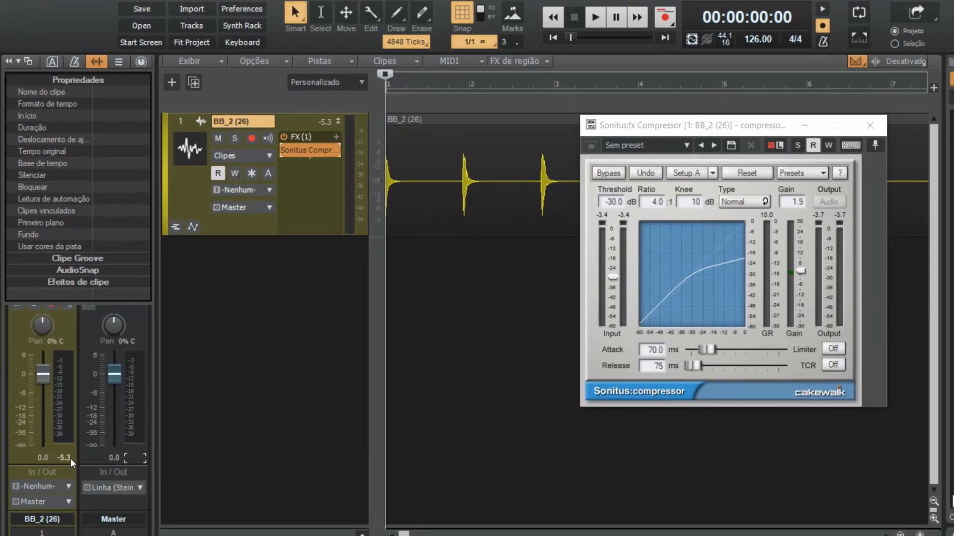
pyautogui.click(62, 437)
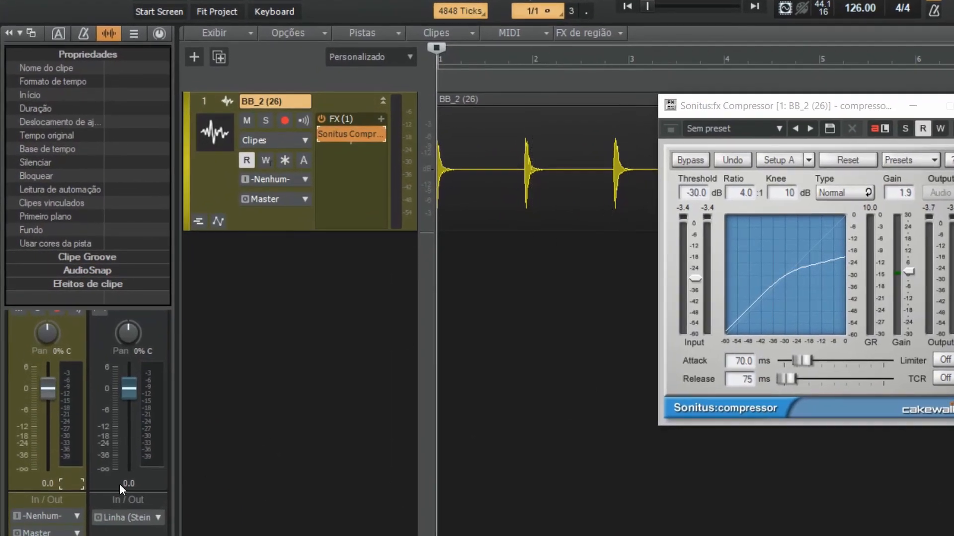
pyautogui.press('space')
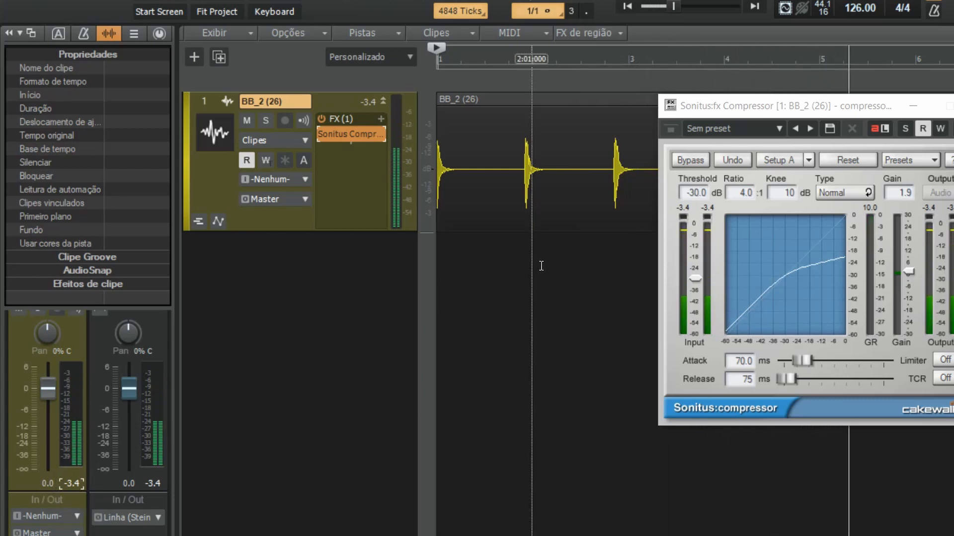
pyautogui.press('space')
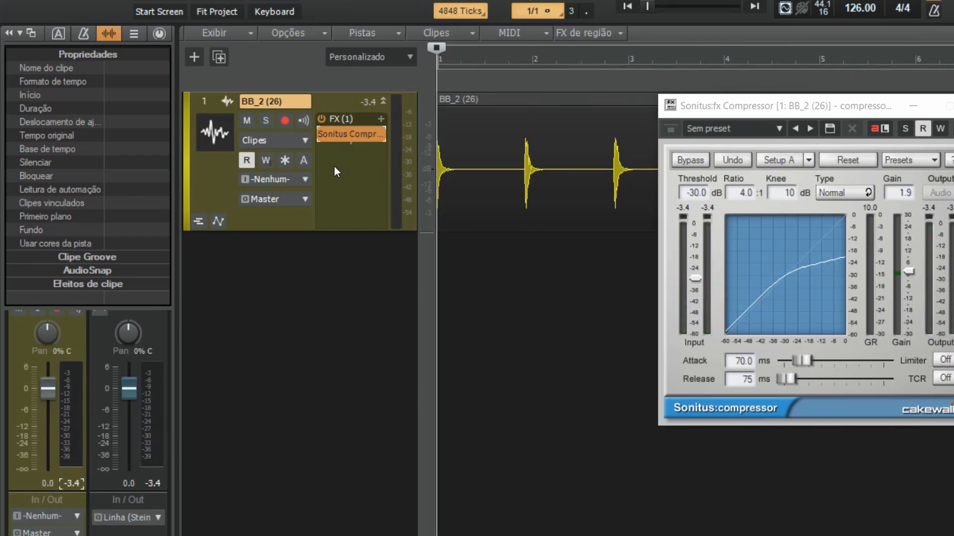
# Play the track and repeatedly bypass and re-enable the Sonitus Compressor to compare the sound with and without compression, leaving it enabled
pyautogui.moveTo(323, 139)
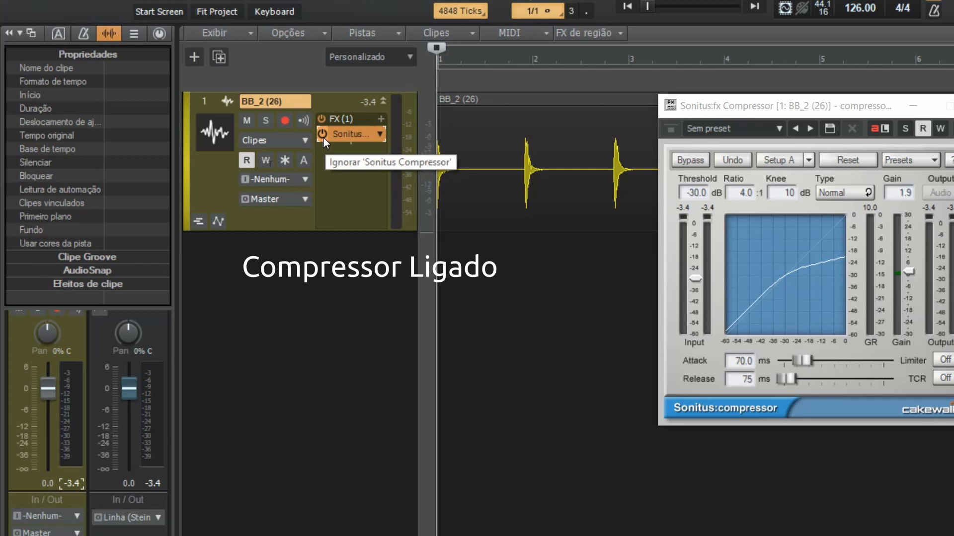
pyautogui.press('space')
pyautogui.click(324, 138)
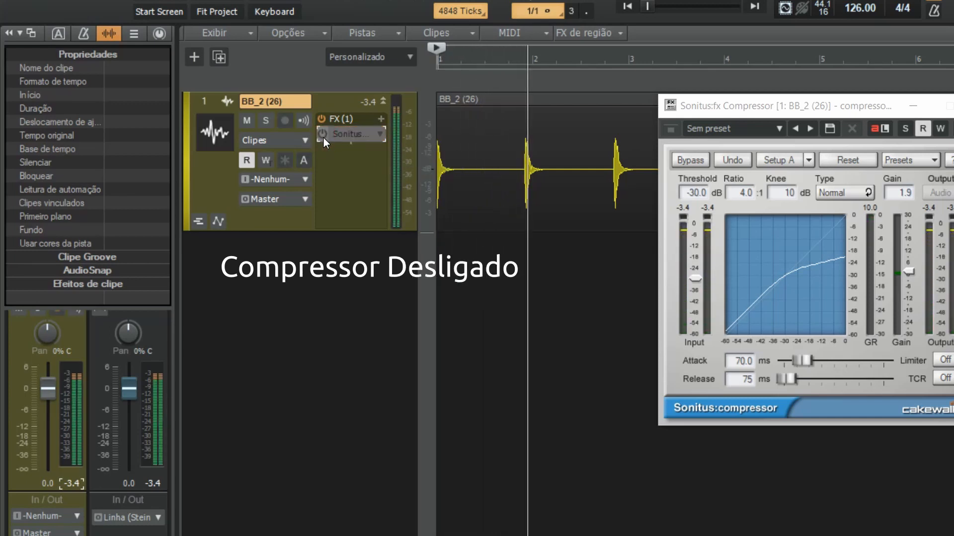
pyautogui.click(324, 139)
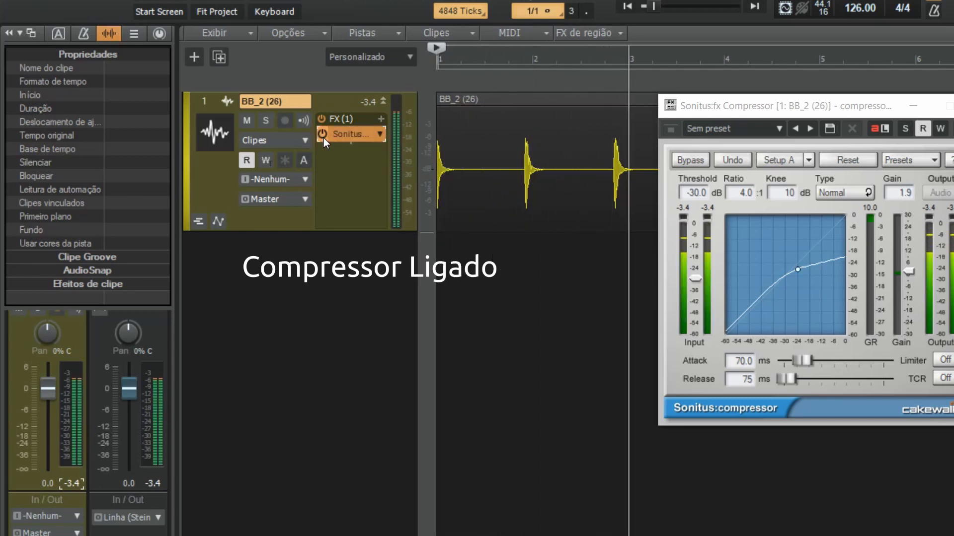
pyautogui.click(323, 138)
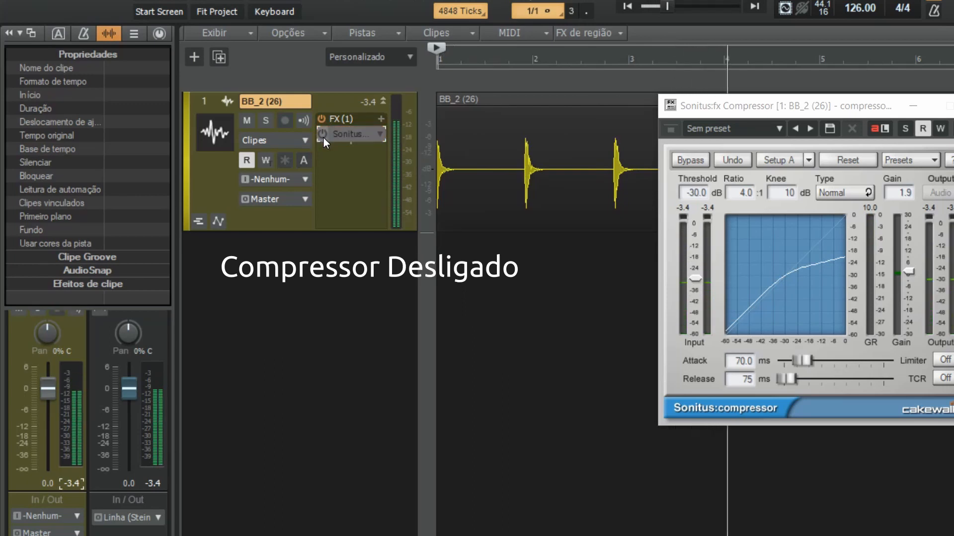
pyautogui.click(323, 138)
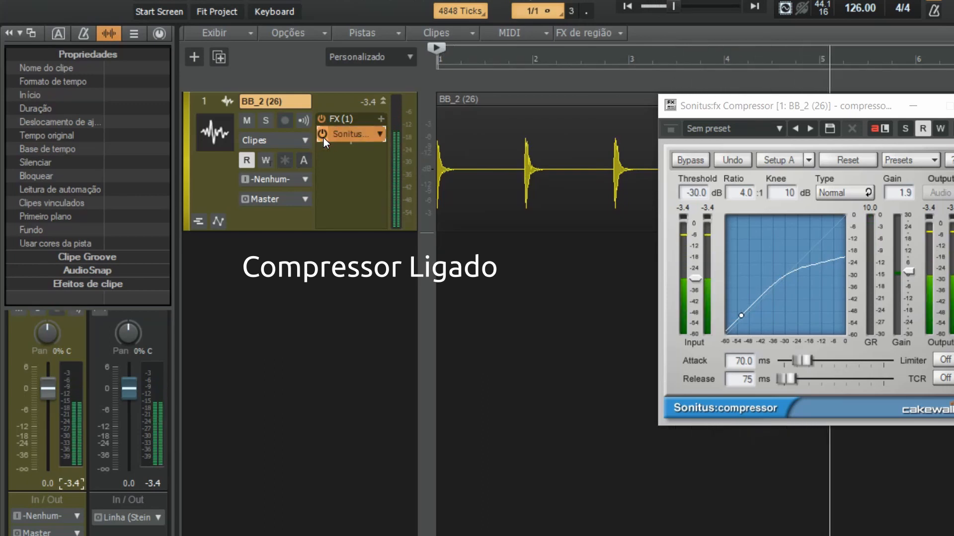
pyautogui.click(324, 138)
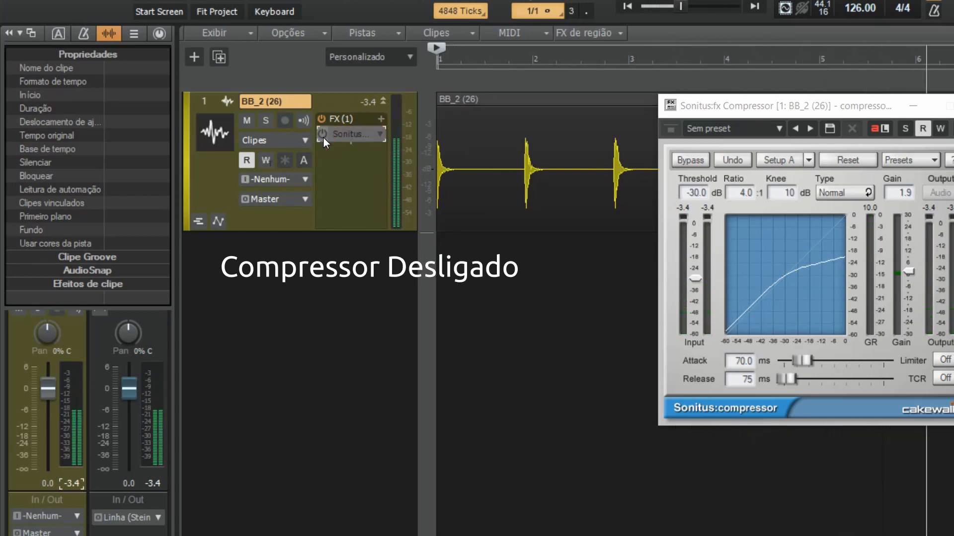
pyautogui.click(324, 138)
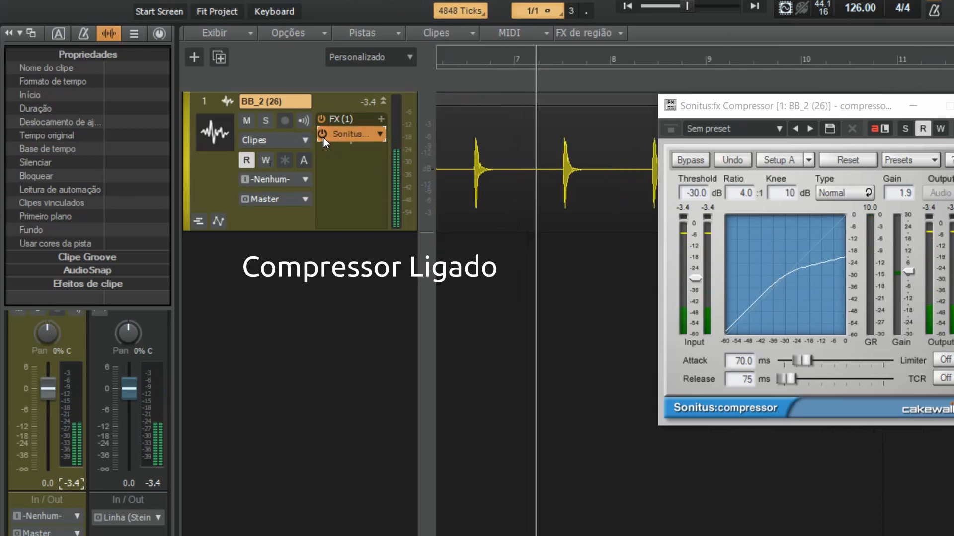
pyautogui.click(323, 138)
pyautogui.click(323, 138)
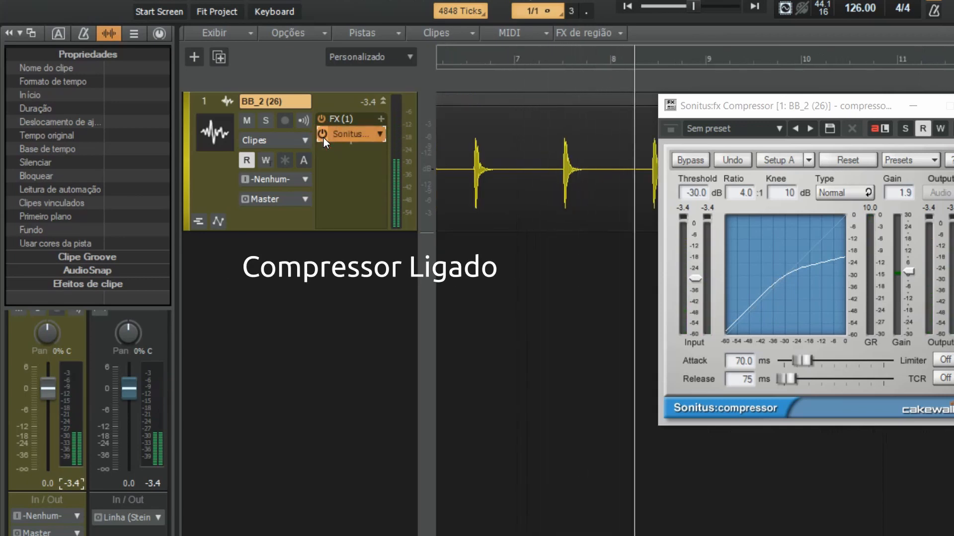
# Bypass and re-enable the Sonitus Compressor once more while the track plays, and stop playback with it enabled
pyautogui.click(323, 138)
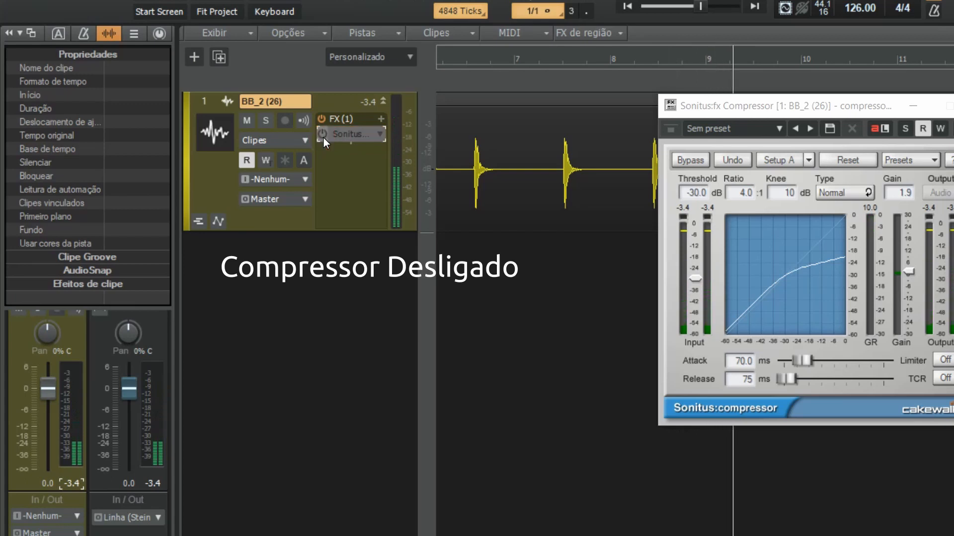
pyautogui.click(323, 138)
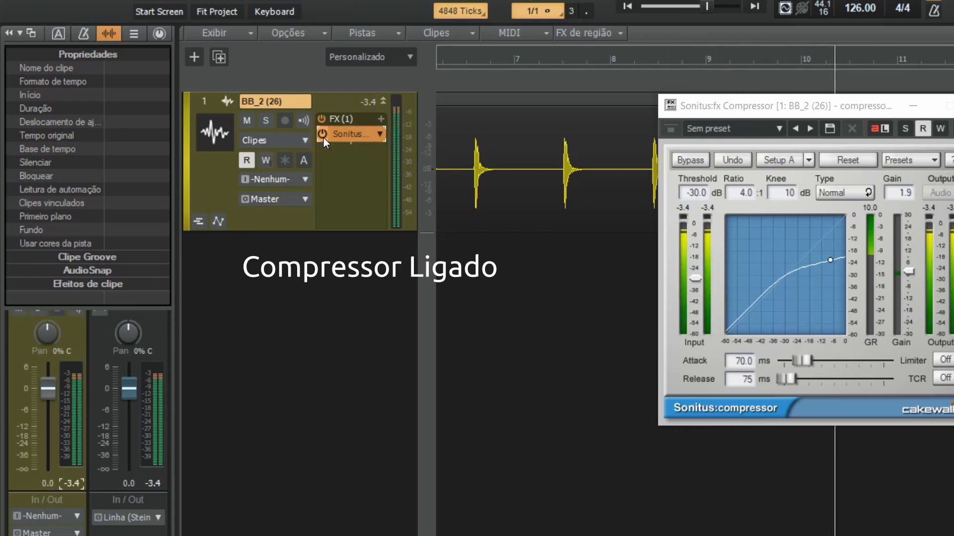
pyautogui.press('space')
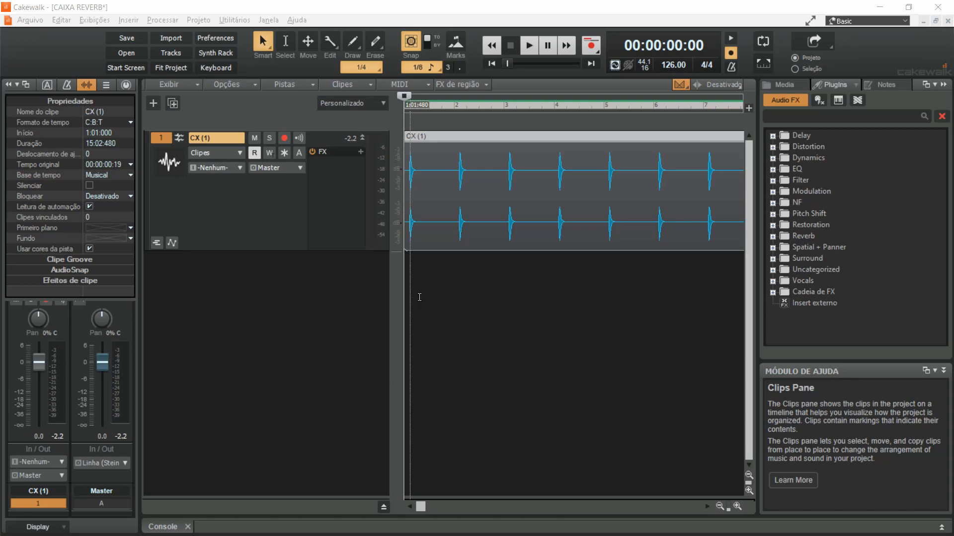
# Play the dry CX (1) track, add Sonitus Reverb to its effects and move the reverb window over the clips
pyautogui.press('space')
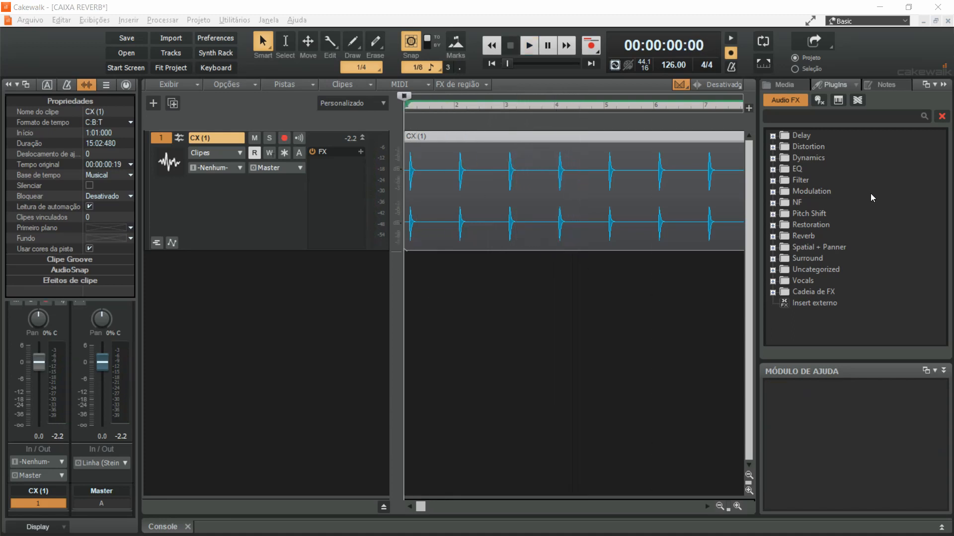
pyautogui.click(774, 237)
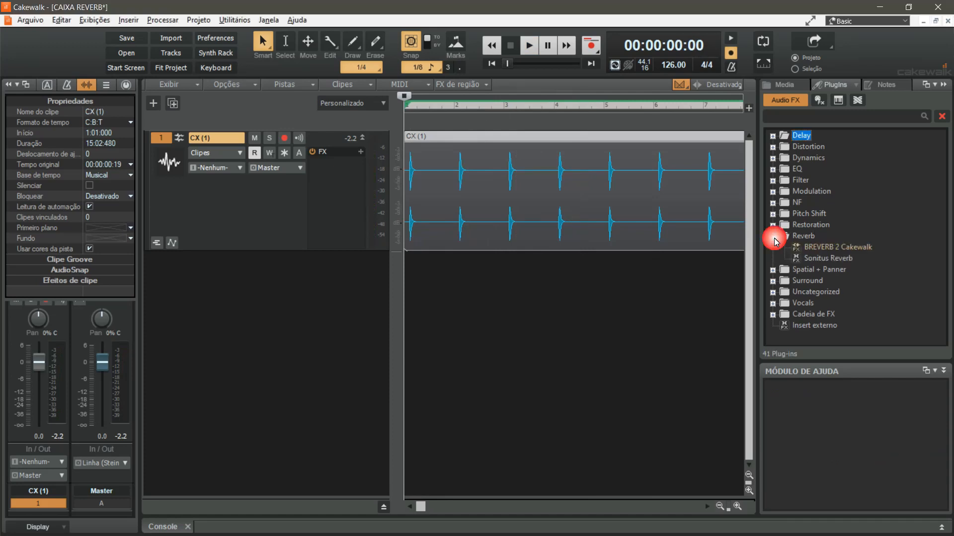
pyautogui.moveTo(833, 260); pyautogui.dragTo(333, 193)
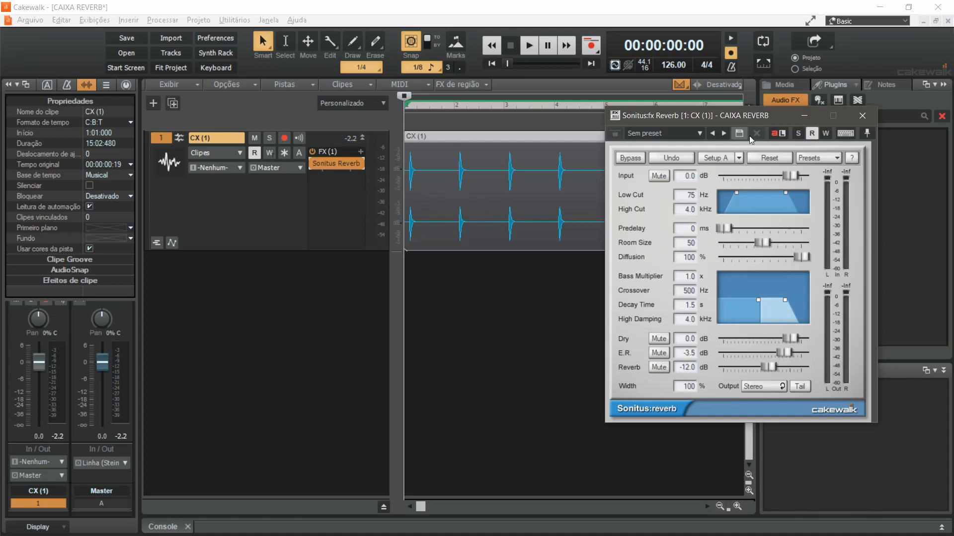
pyautogui.moveTo(760, 116); pyautogui.dragTo(654, 134)
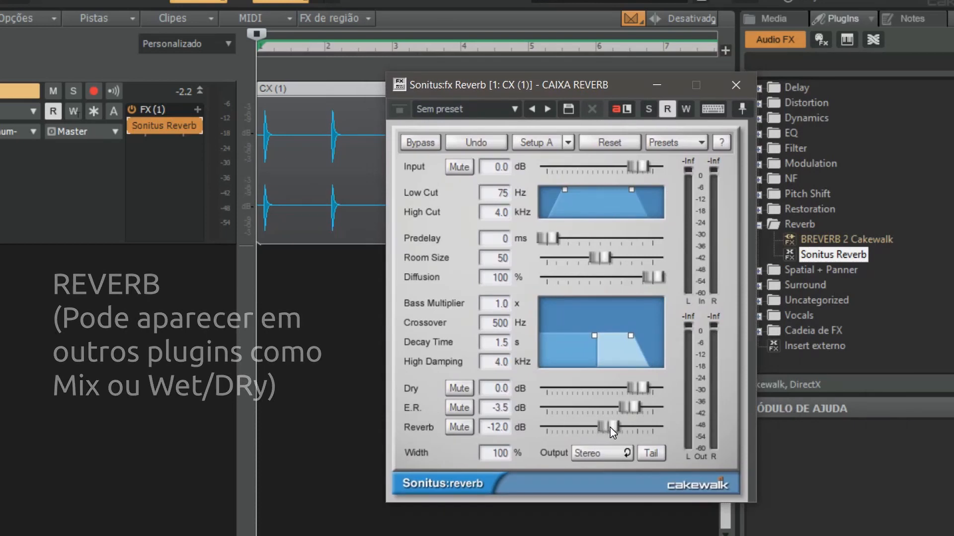
# Play the track while adjusting the reverb level to -11.9 dB, the decay time to 1.4 s and the high damping to 3.5 kHz
pyautogui.press('space')
pyautogui.moveTo(610, 428)
pyautogui.mouseDown()
pyautogui.moveTo(626, 428)
pyautogui.moveTo(581, 428)
pyautogui.moveTo(636, 428)
pyautogui.moveTo(607, 429)
pyautogui.mouseUp()
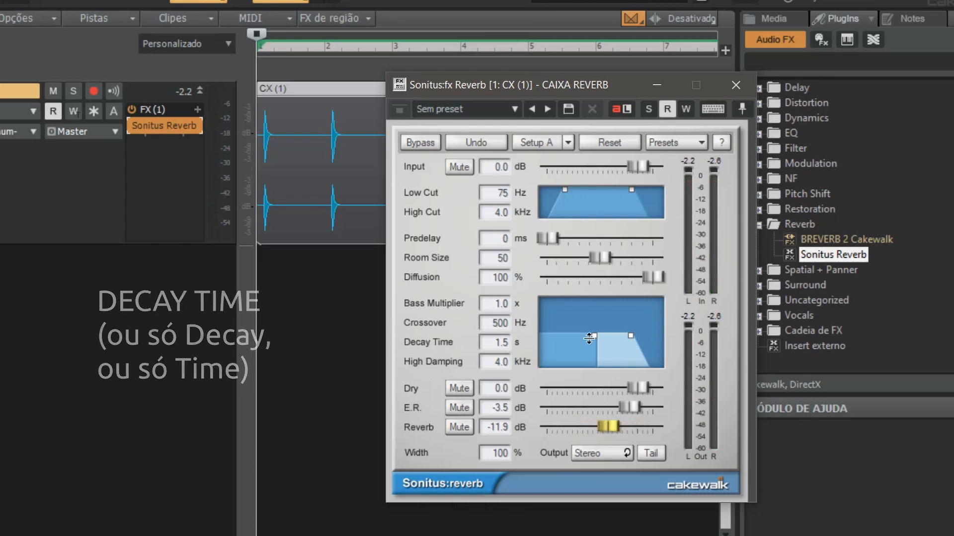
pyautogui.press('space')
pyautogui.moveTo(630, 336)
pyautogui.mouseDown()
pyautogui.moveTo(600, 340)
pyautogui.moveTo(647, 337)
pyautogui.moveTo(644, 322)
pyautogui.moveTo(621, 330)
pyautogui.moveTo(608, 353)
pyautogui.moveTo(629, 336)
pyautogui.mouseUp()
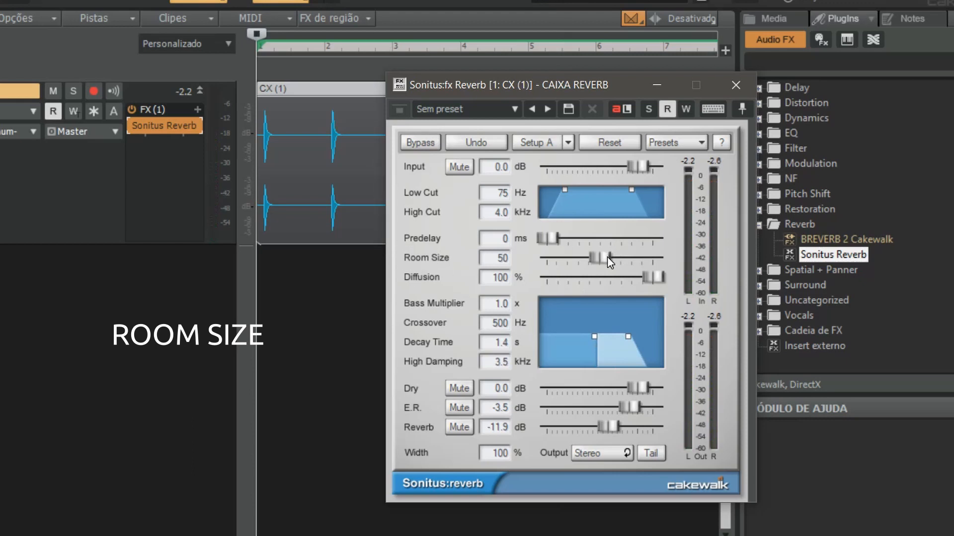
# Play the track while raising the reverb's room size to 100, stop playback and set the room size to 48
pyautogui.press('space')
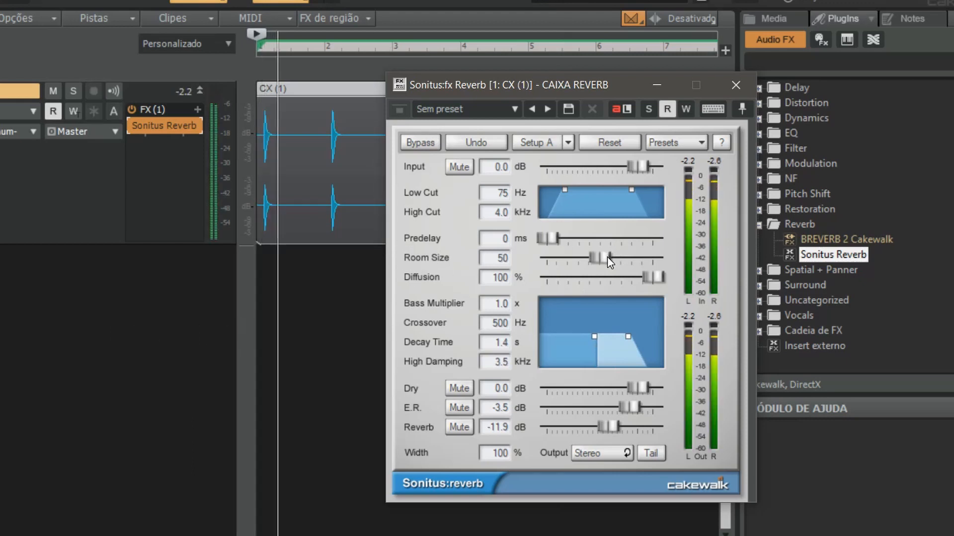
pyautogui.moveTo(607, 257); pyautogui.dragTo(651, 258)
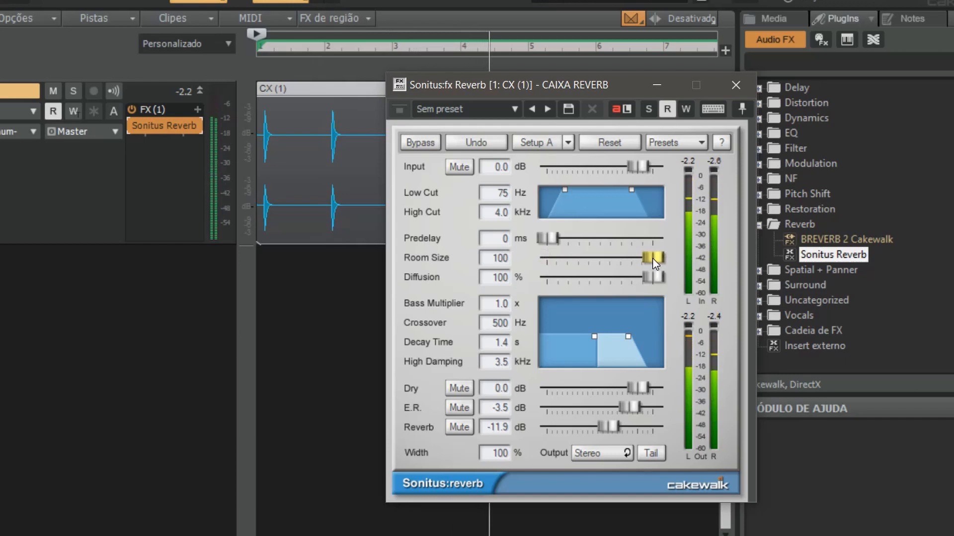
pyautogui.press('space')
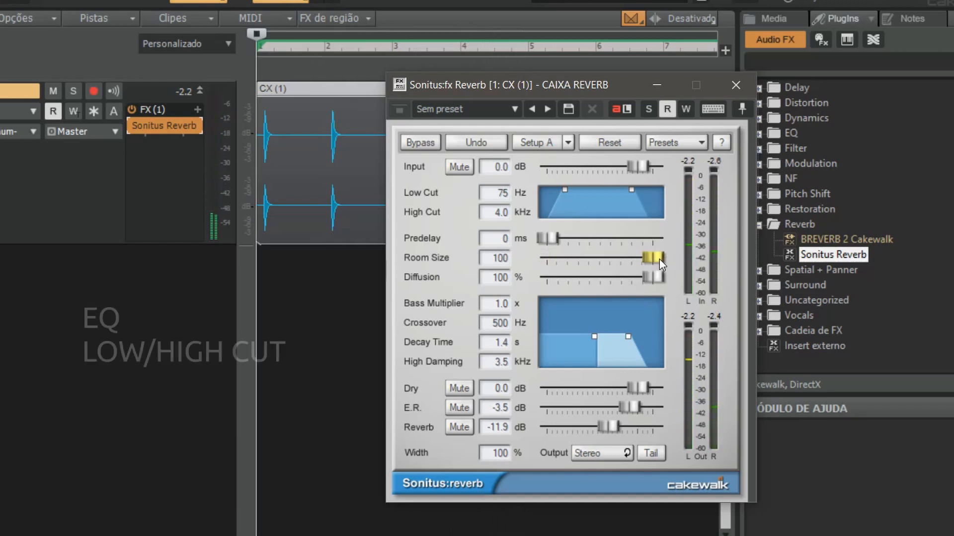
pyautogui.moveTo(660, 259); pyautogui.dragTo(597, 259)
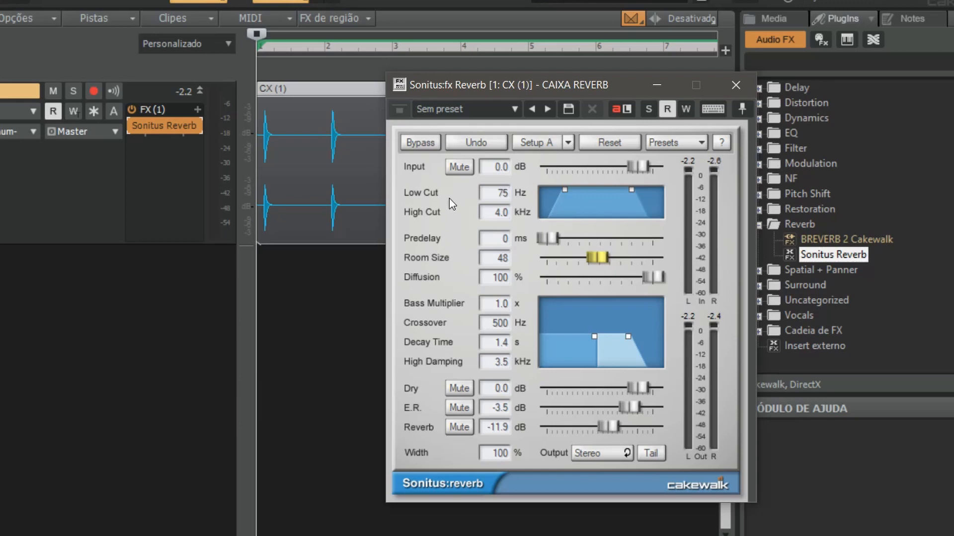
# Play the track with the reverb's low cut at 424 Hz and high cut at 0.9 kHz, set the reverb level to -7.0 dB and readjust the low cut
pyautogui.press('space')
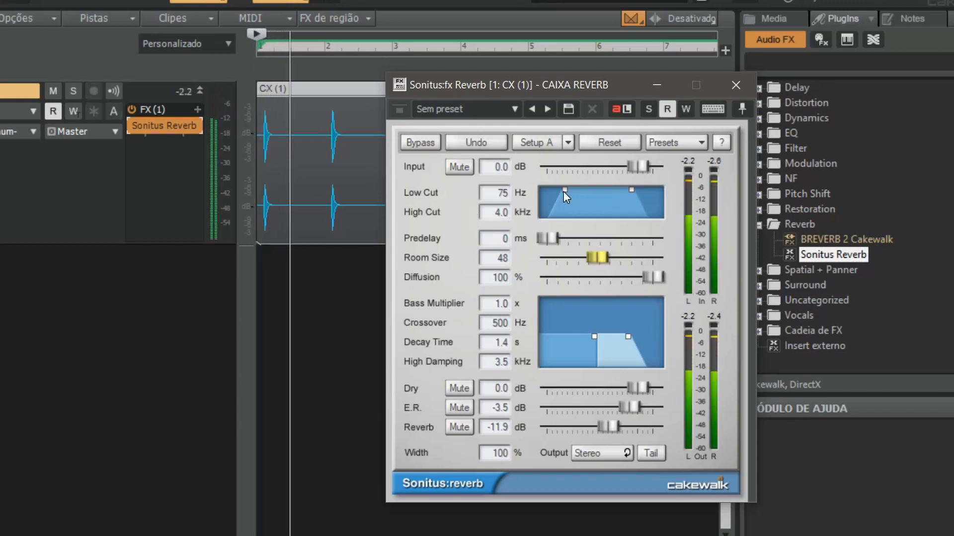
pyautogui.moveTo(563, 194); pyautogui.dragTo(607, 202)
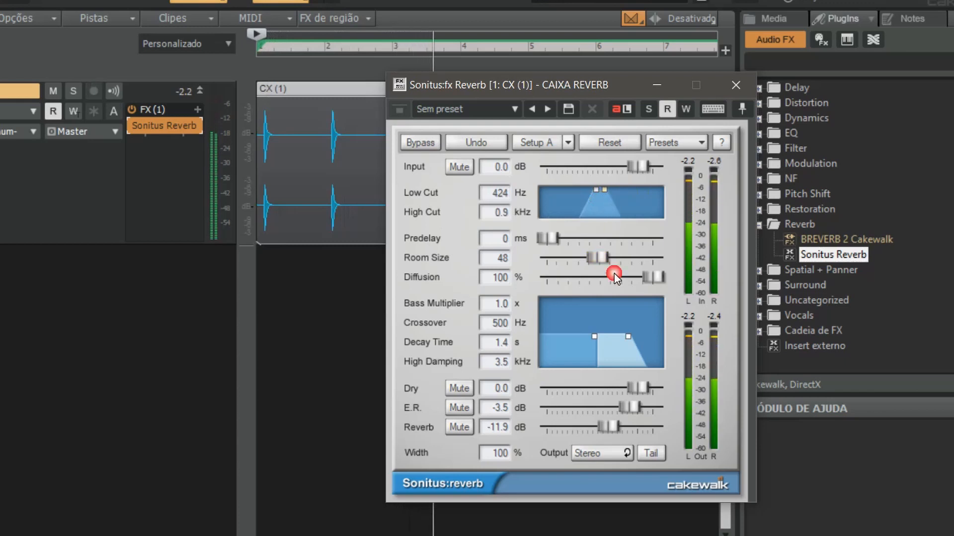
pyautogui.moveTo(609, 427); pyautogui.dragTo(620, 426)
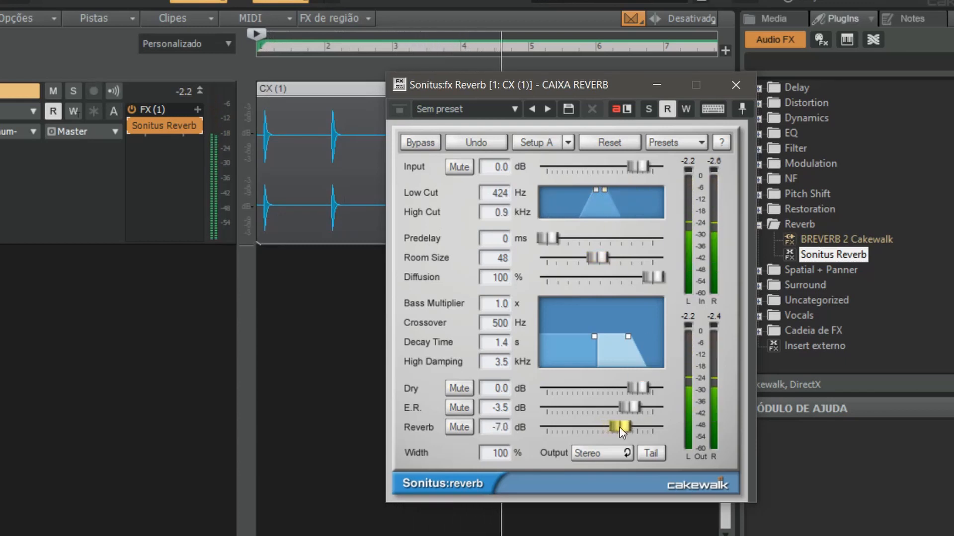
pyautogui.moveTo(597, 189); pyautogui.dragTo(625, 191)
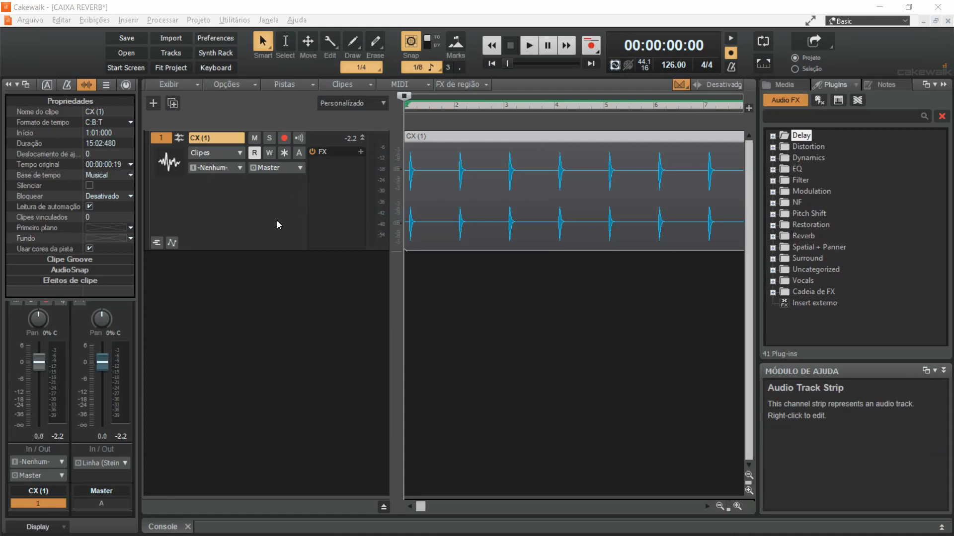
# Add Sonitus Delay to the CX (1) track's effects
pyautogui.click(773, 136)
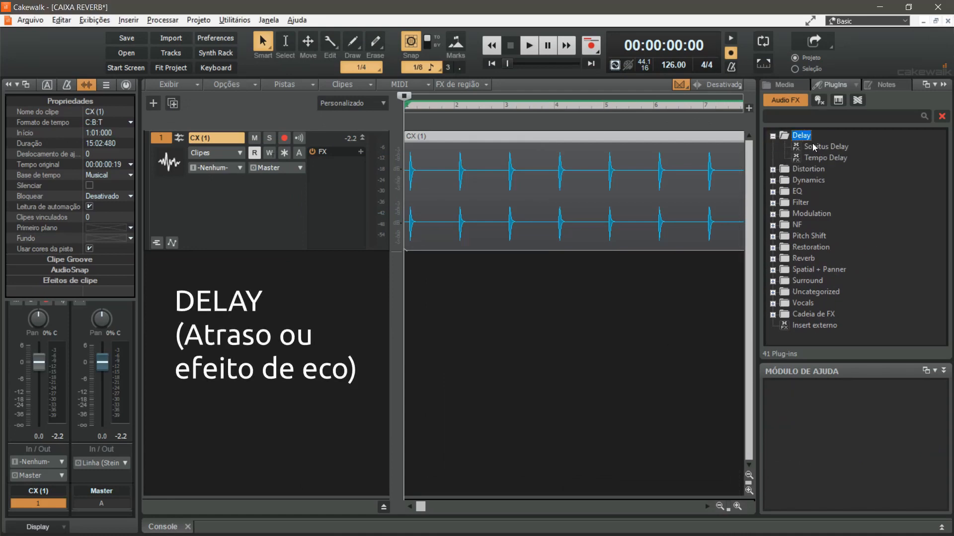
pyautogui.click(855, 148)
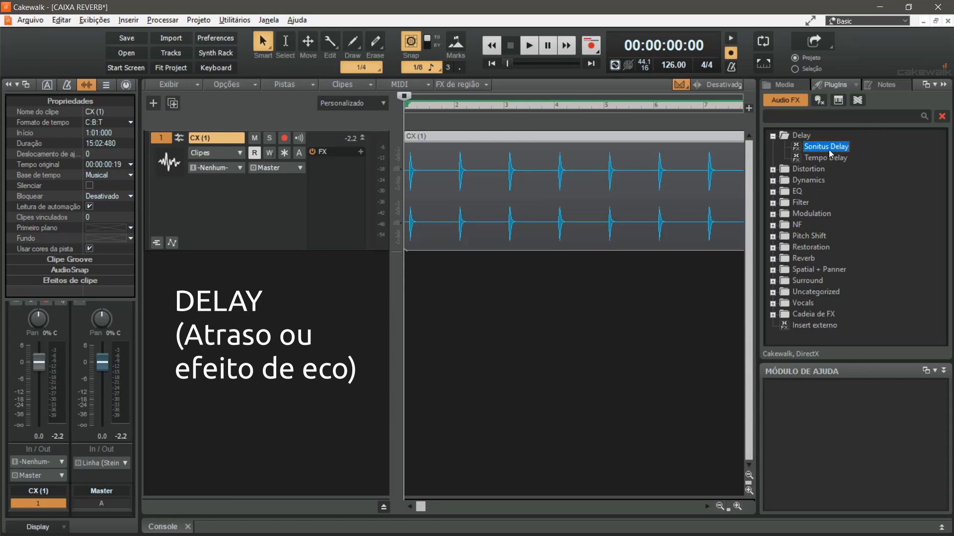
pyautogui.moveTo(830, 154); pyautogui.dragTo(348, 159)
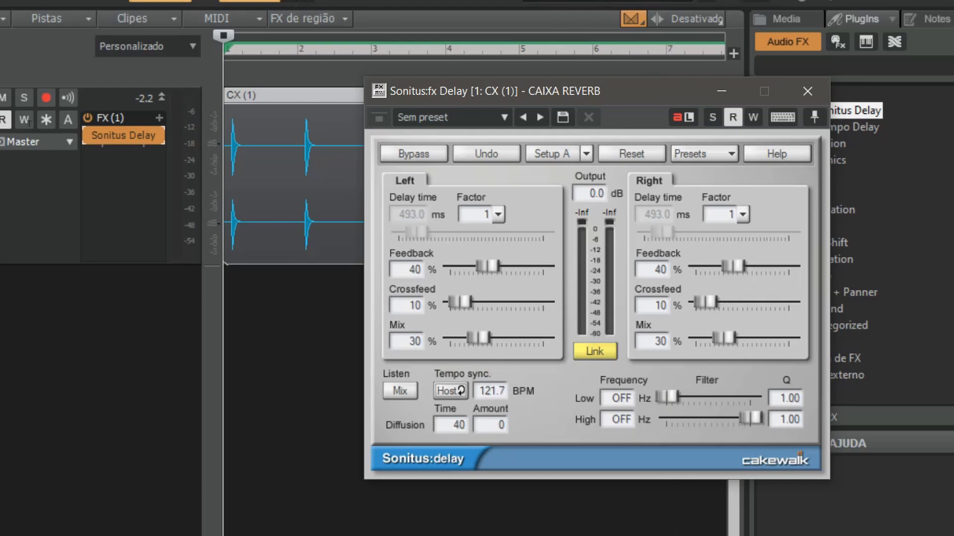
# Turn off the delay's tempo sync, try a left delay time of 701.6 ms, and return tempo sync to Host
pyautogui.click(451, 391)
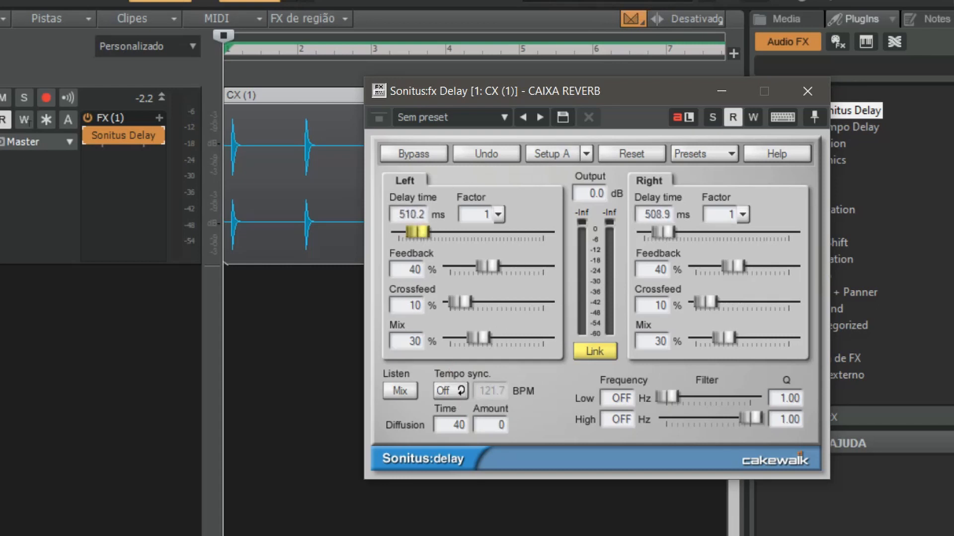
pyautogui.moveTo(417, 232); pyautogui.dragTo(423, 232)
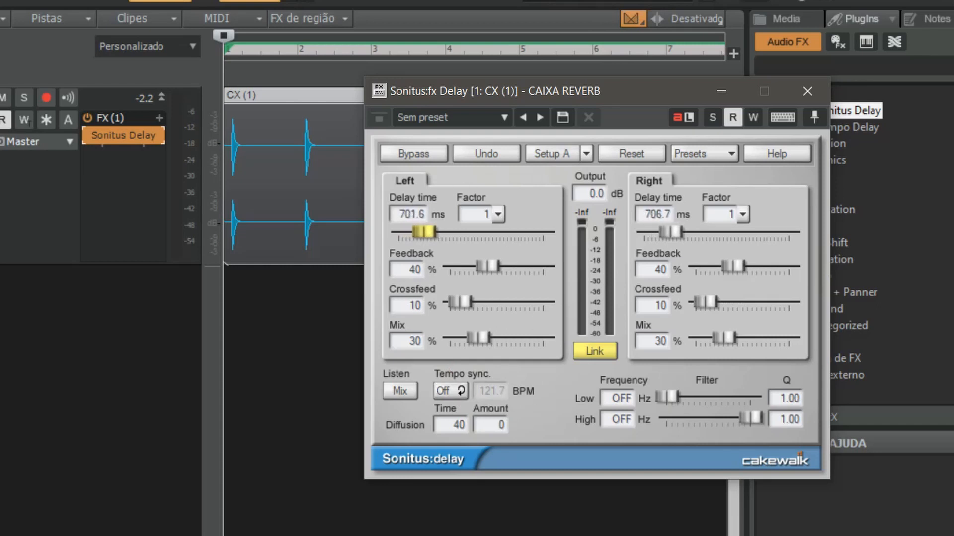
pyautogui.click(457, 391)
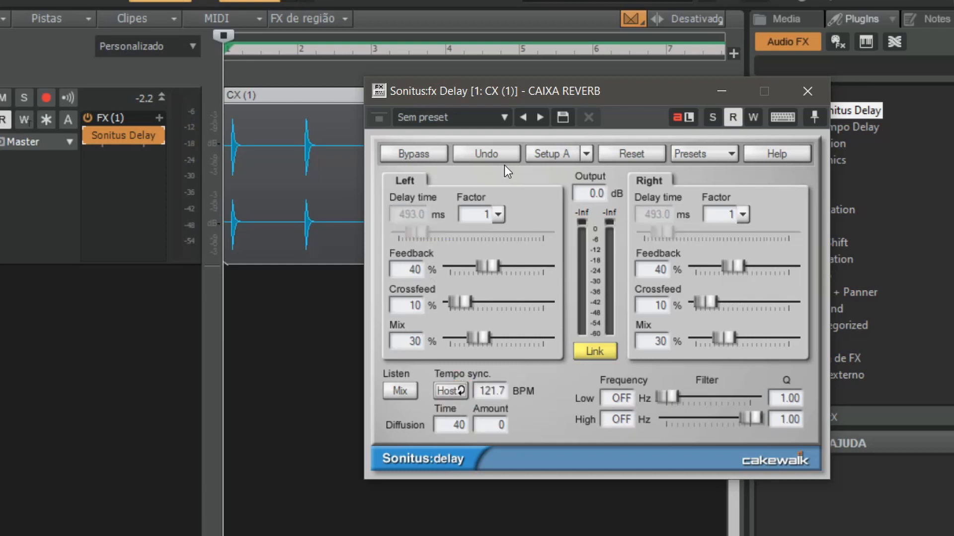
# Set the left delay factor to 1/8 and the right one to 1/4, and play the track to hear the delay
pyautogui.click(497, 215)
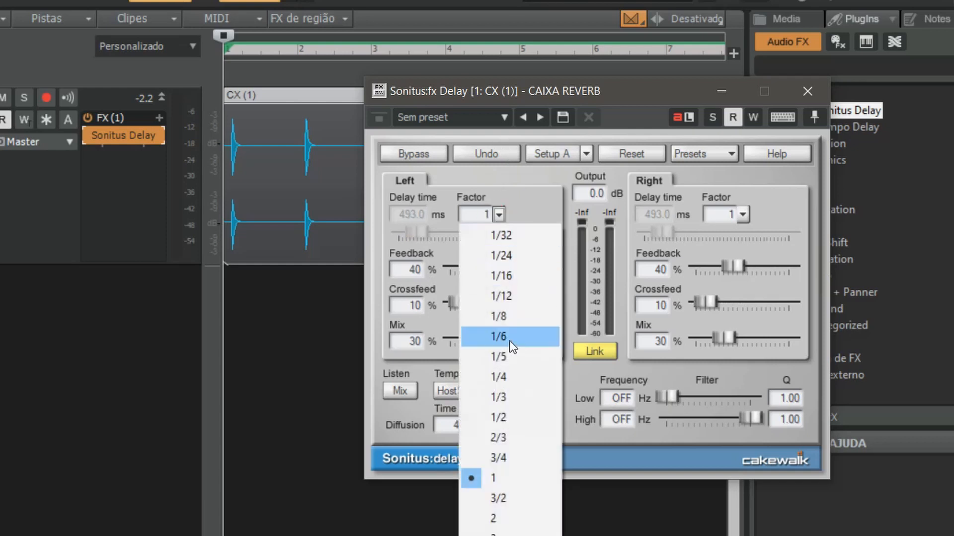
pyautogui.click(528, 313)
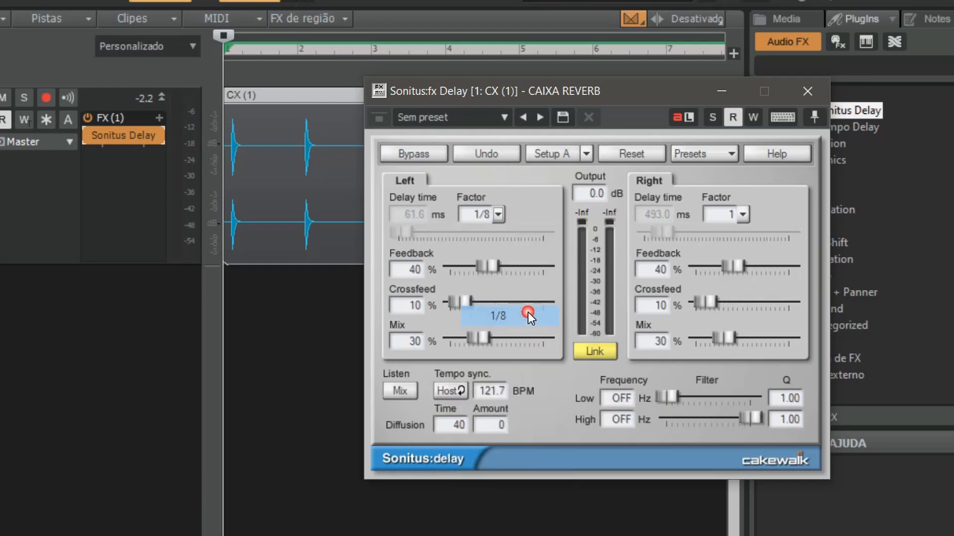
pyautogui.click(734, 216)
pyautogui.click(765, 374)
pyautogui.press('space')
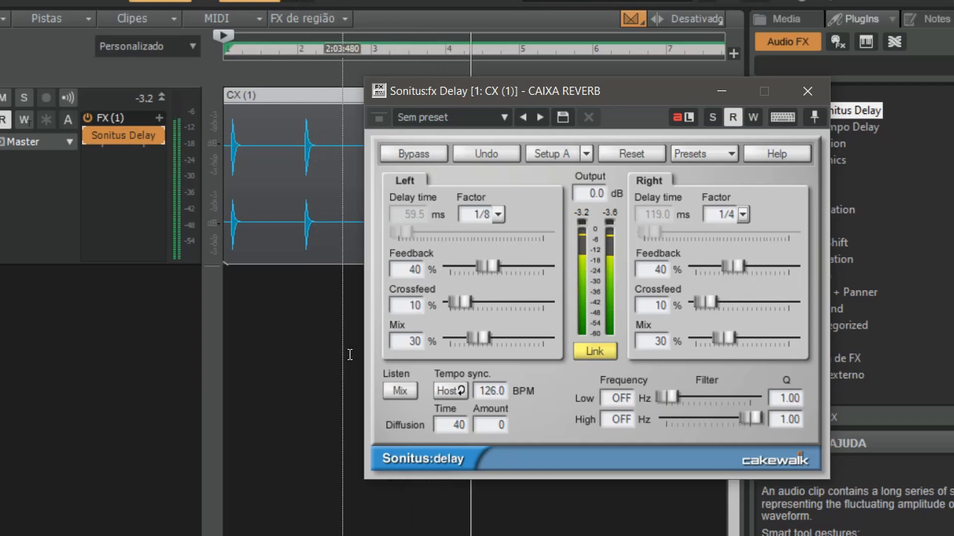
pyautogui.press('space')
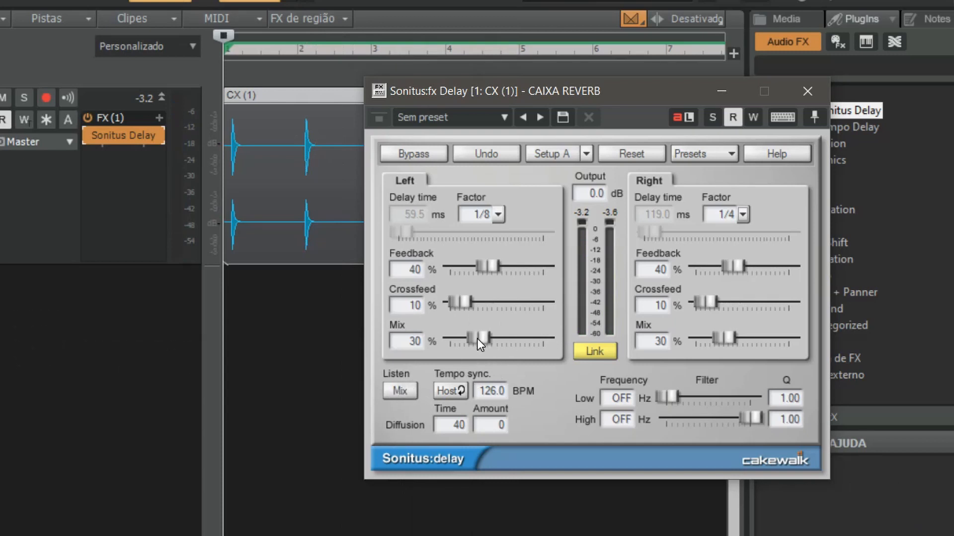
# Play the track while setting the linked delay mix to 44% and the linked feedback to 39%
pyautogui.press('space')
pyautogui.moveTo(477, 338)
pyautogui.mouseDown()
pyautogui.moveTo(527, 338)
pyautogui.moveTo(463, 338)
pyautogui.moveTo(503, 339)
pyautogui.moveTo(491, 338)
pyautogui.mouseUp()
pyautogui.press('space')
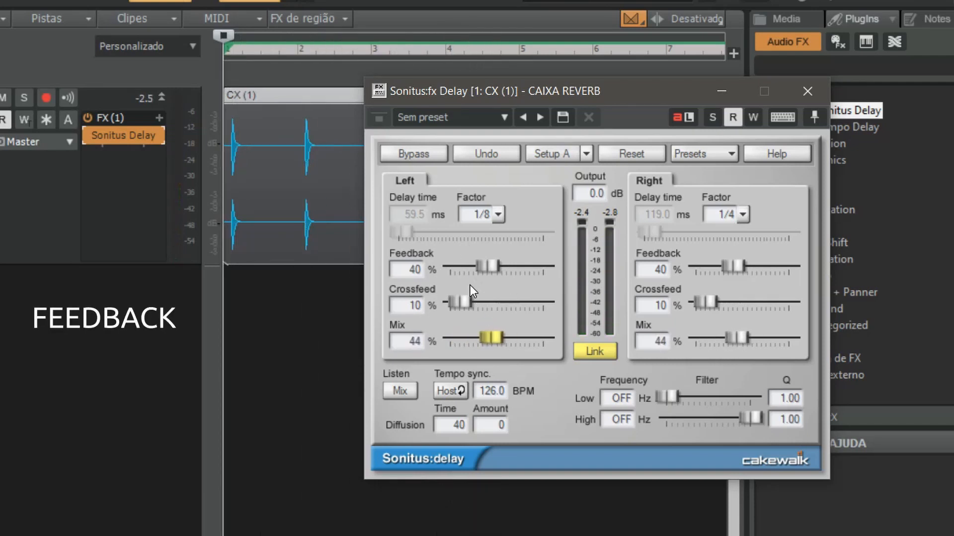
pyautogui.press('space')
pyautogui.moveTo(489, 267)
pyautogui.mouseDown()
pyautogui.moveTo(532, 267)
pyautogui.moveTo(454, 267)
pyautogui.moveTo(486, 267)
pyautogui.mouseUp()
pyautogui.press('space')
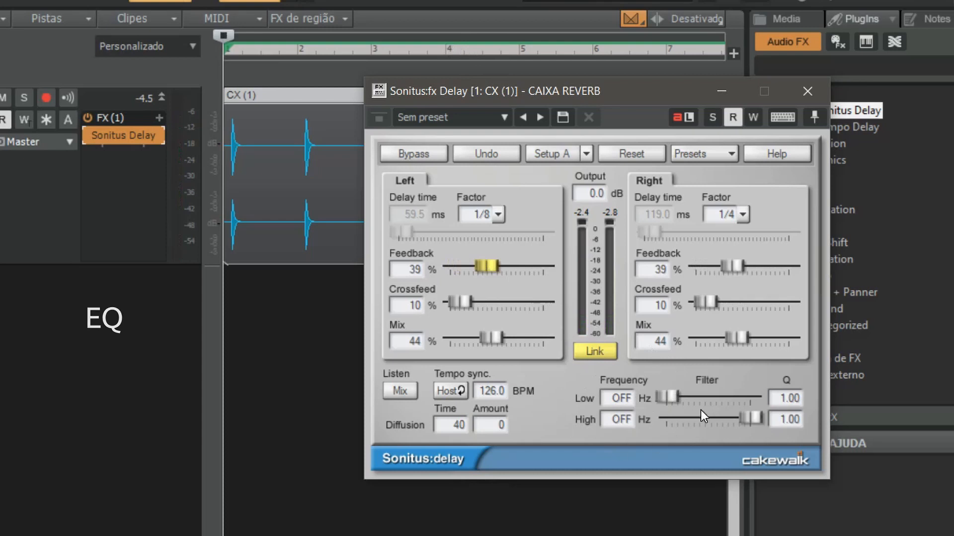
# Play the track while setting the delay filter's low frequency to 270 Hz and high frequency to 4083 Hz
pyautogui.moveTo(668, 397); pyautogui.dragTo(681, 397)
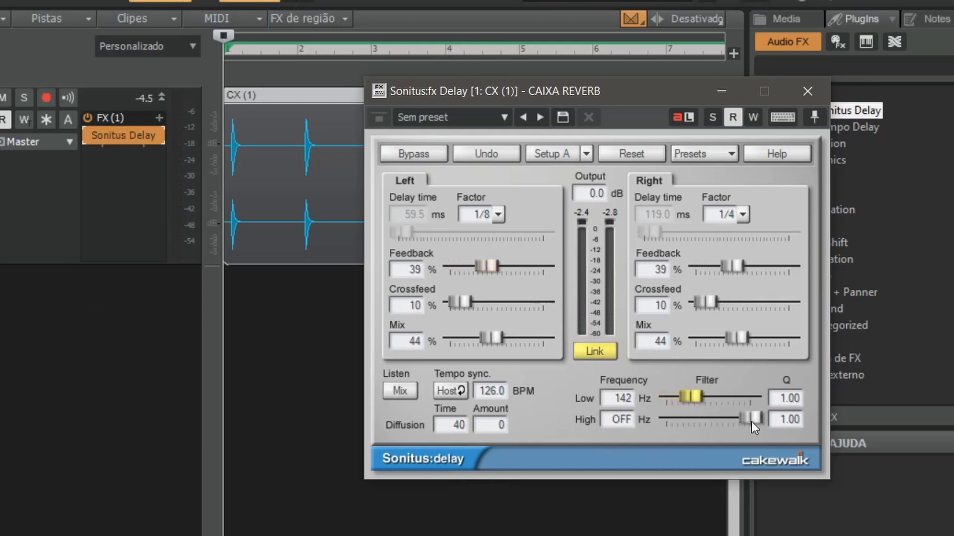
pyautogui.press('space')
pyautogui.moveTo(728, 419)
pyautogui.mouseDown()
pyautogui.moveTo(692, 397)
pyautogui.moveTo(731, 419)
pyautogui.mouseUp()
pyautogui.press('space')
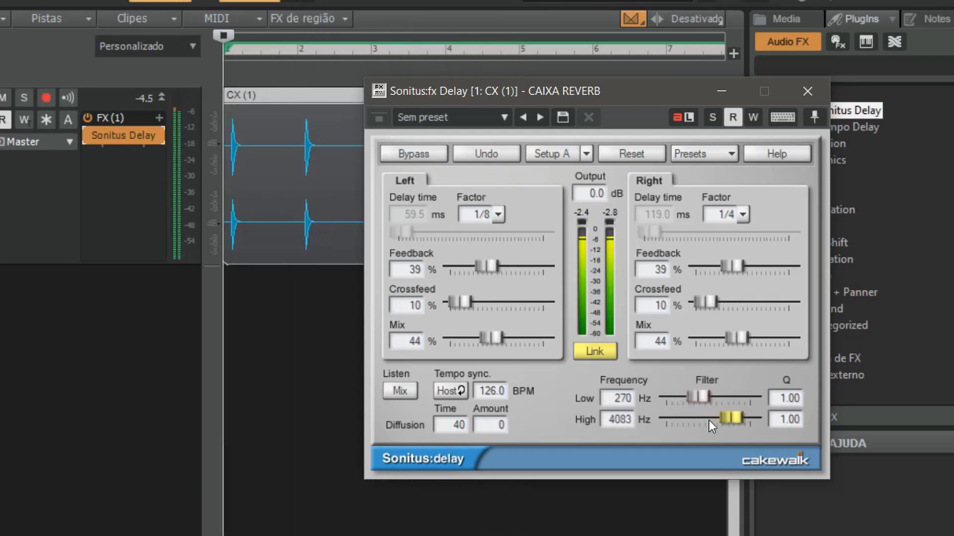
# Unlink the delay's left and right channels and, with the track playing, set the right channel's feedback to 84% and mix to 20%
pyautogui.click(607, 356)
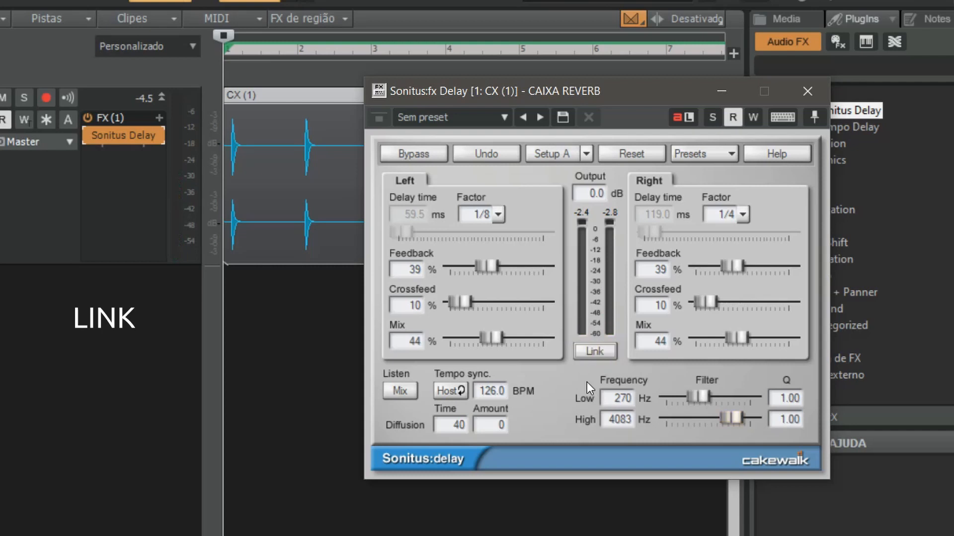
pyautogui.moveTo(735, 266); pyautogui.dragTo(773, 267)
pyautogui.press('space')
pyautogui.moveTo(736, 339); pyautogui.dragTo(715, 340)
# Set the left channel's feedback to 51% and mix to 43%, and the right channel's feedback to 48%
pyautogui.moveTo(494, 266); pyautogui.dragTo(504, 267)
pyautogui.moveTo(489, 339); pyautogui.dragTo(469, 339)
pyautogui.moveTo(504, 267); pyautogui.dragTo(524, 267)
pyautogui.moveTo(469, 339); pyautogui.dragTo(491, 339)
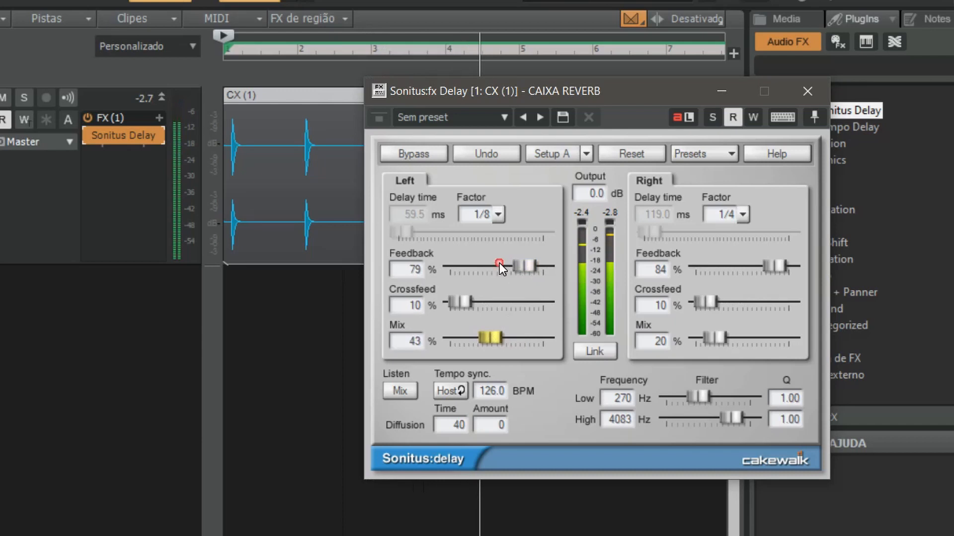
pyautogui.moveTo(523, 267); pyautogui.dragTo(498, 266)
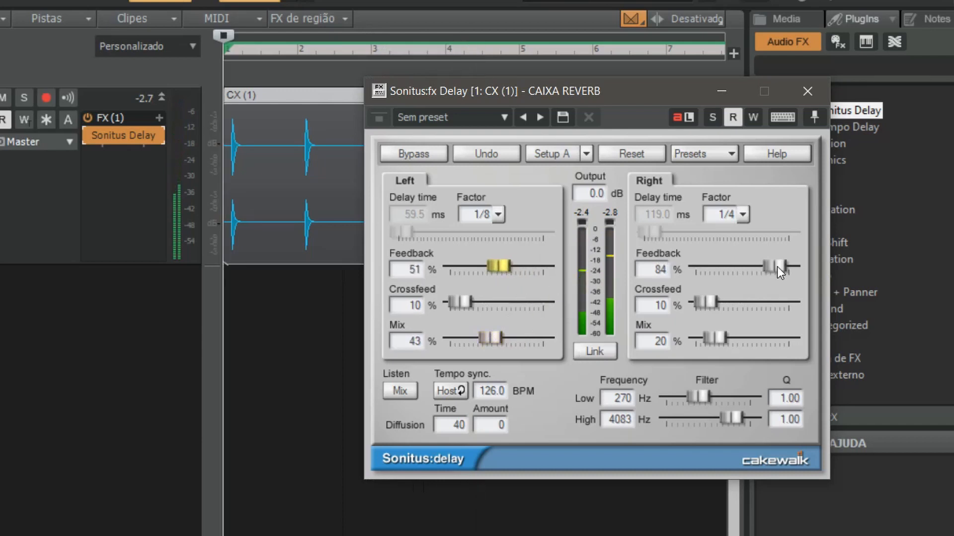
pyautogui.moveTo(777, 266); pyautogui.dragTo(740, 267)
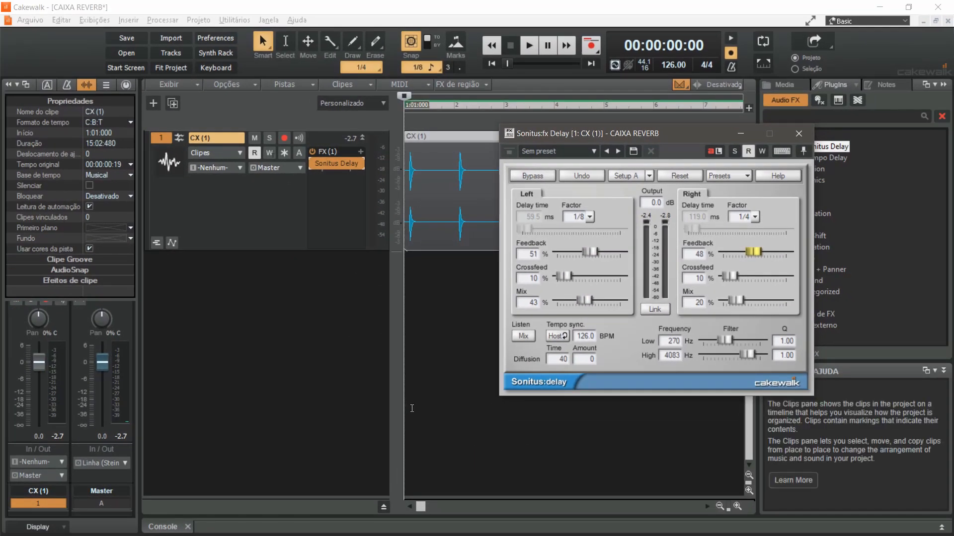
pyautogui.click(422, 403)
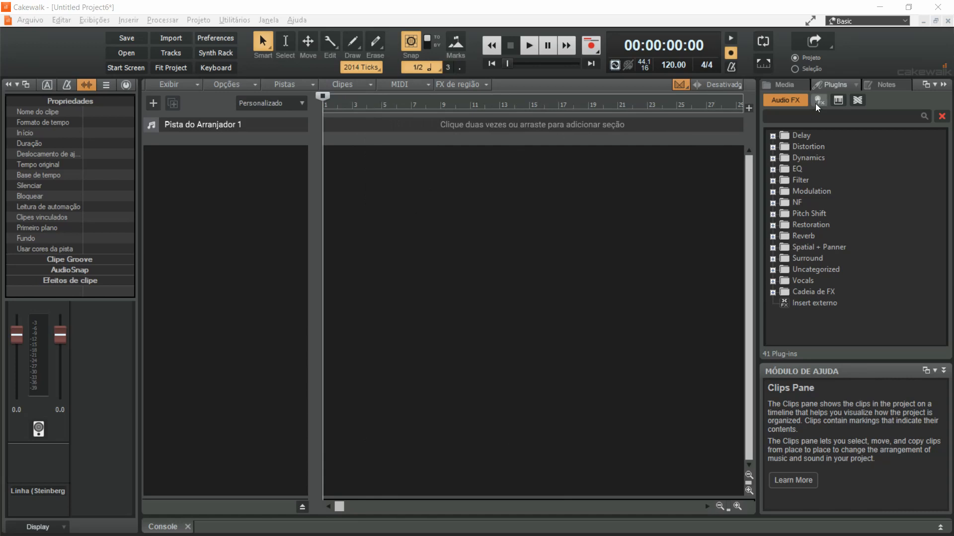
# Insert the SI-Electric Piano virtual instrument as a simple instrument track and enlarge the track's height to show its controls
pyautogui.click(842, 102)
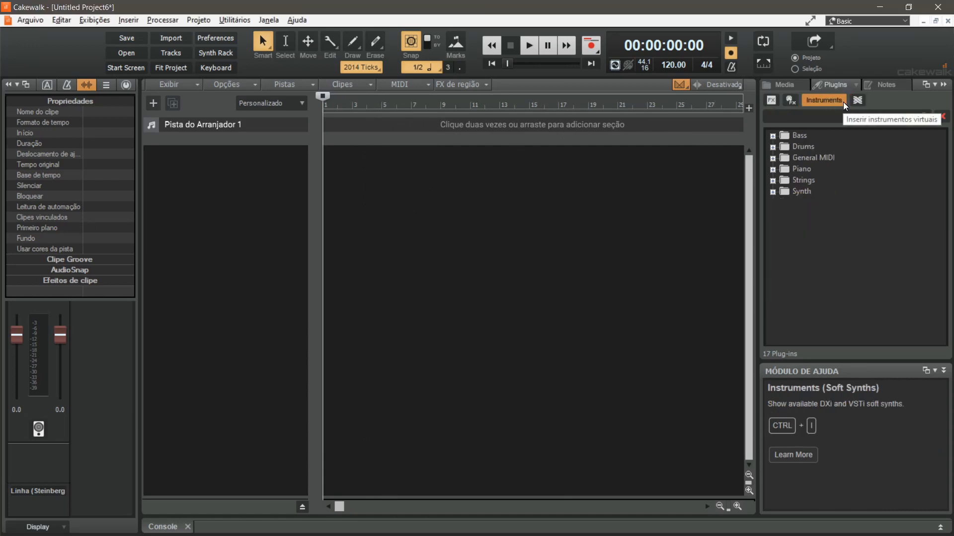
pyautogui.click(773, 169)
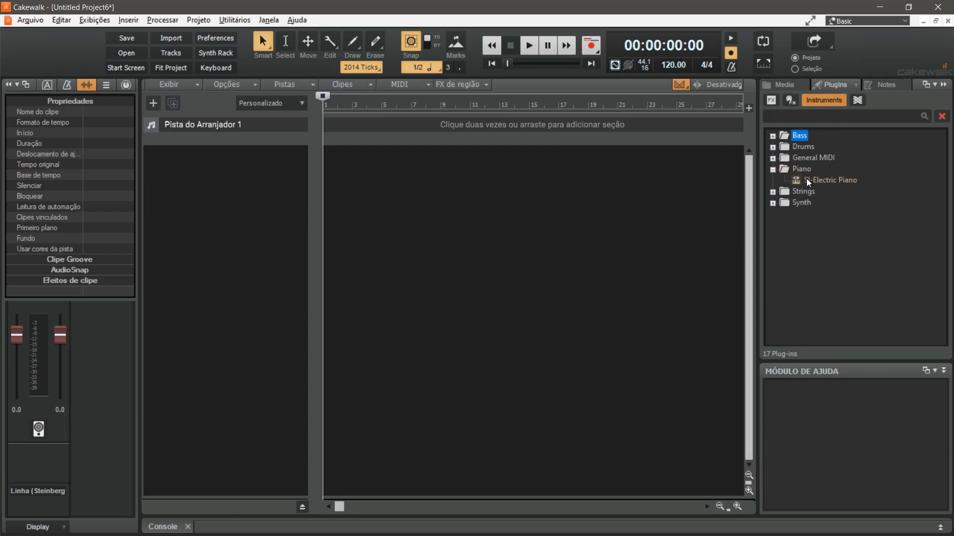
pyautogui.doubleClick(818, 181)
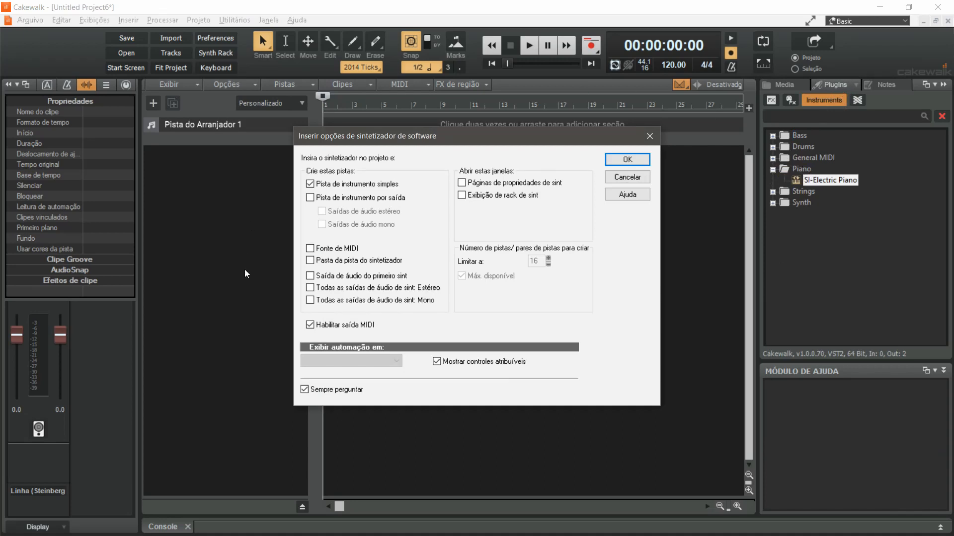
pyautogui.click(631, 160)
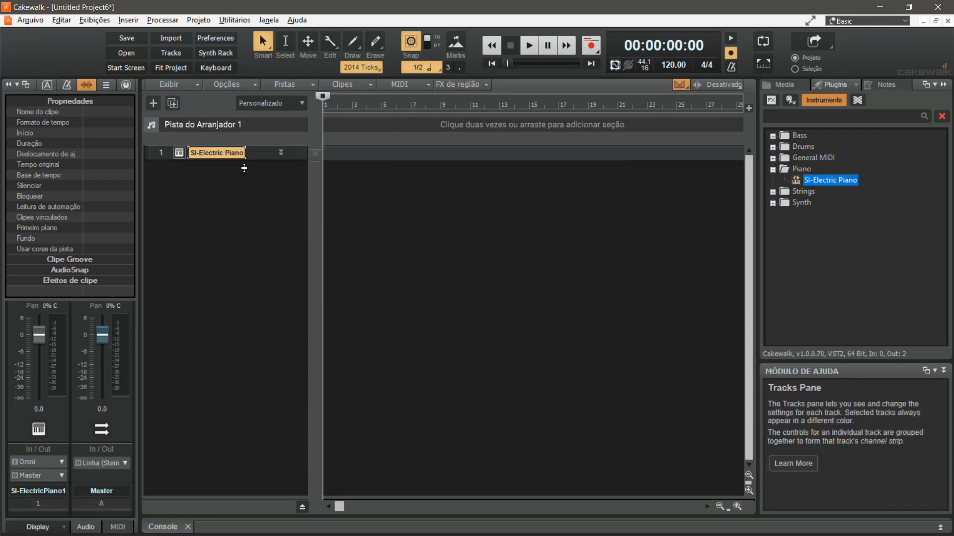
pyautogui.moveTo(244, 168); pyautogui.dragTo(246, 256)
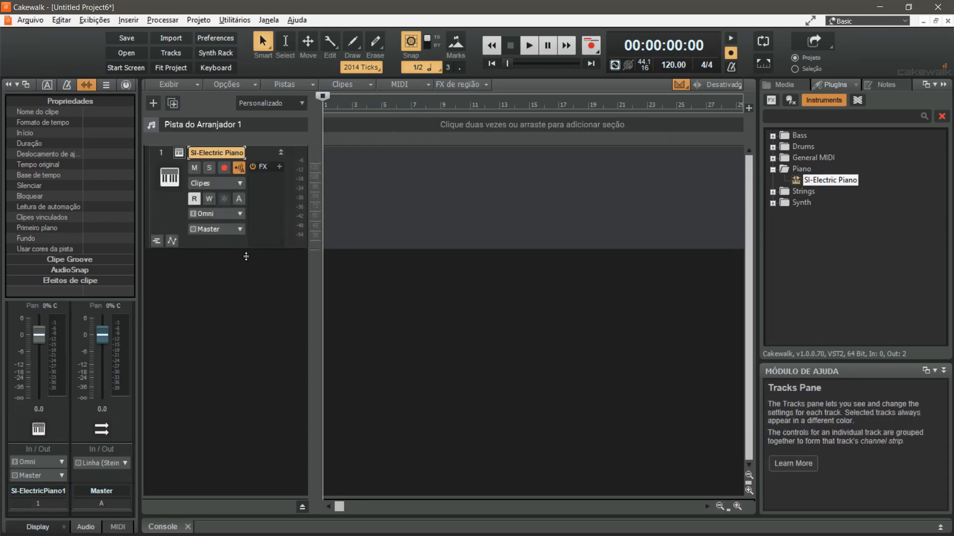
# Open the SI-Electric Piano interface, audition several keys across its keyboard, and close it
pyautogui.click(181, 156)
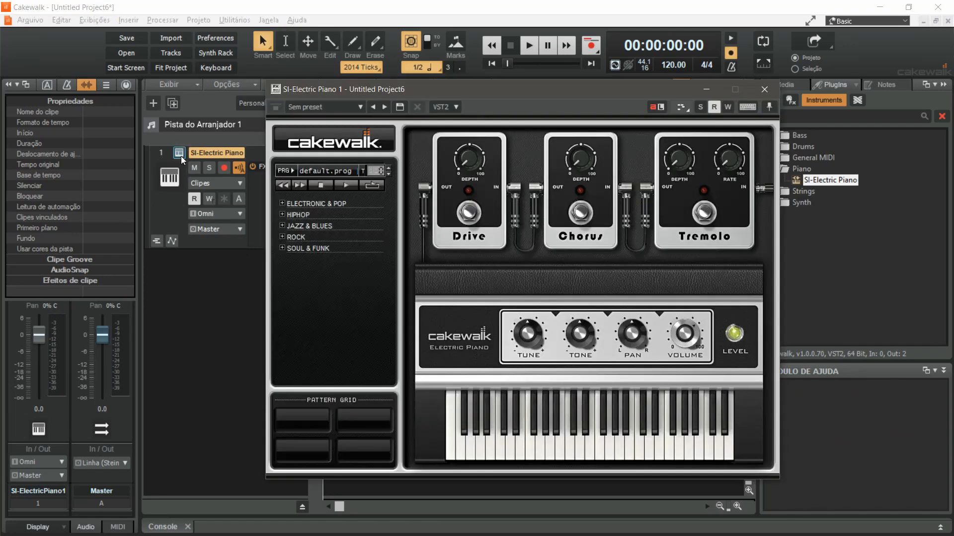
pyautogui.click(571, 450)
pyautogui.click(610, 439)
pyautogui.click(637, 441)
pyautogui.click(694, 439)
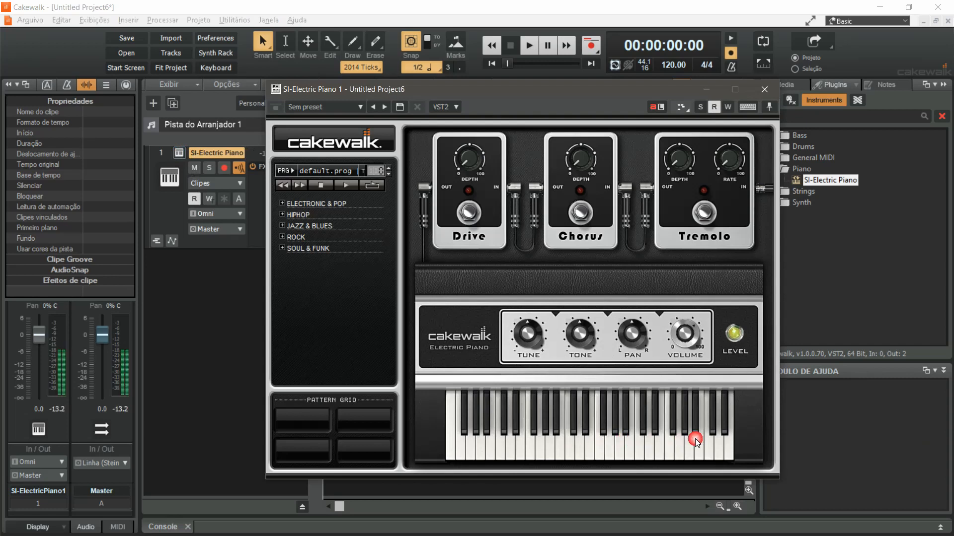
pyautogui.click(627, 445)
pyautogui.click(576, 448)
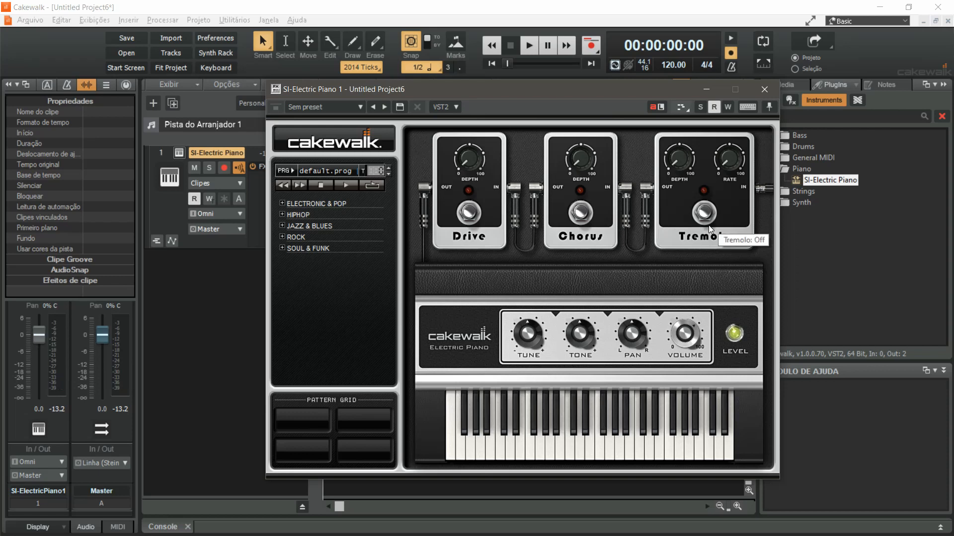
pyautogui.click(764, 89)
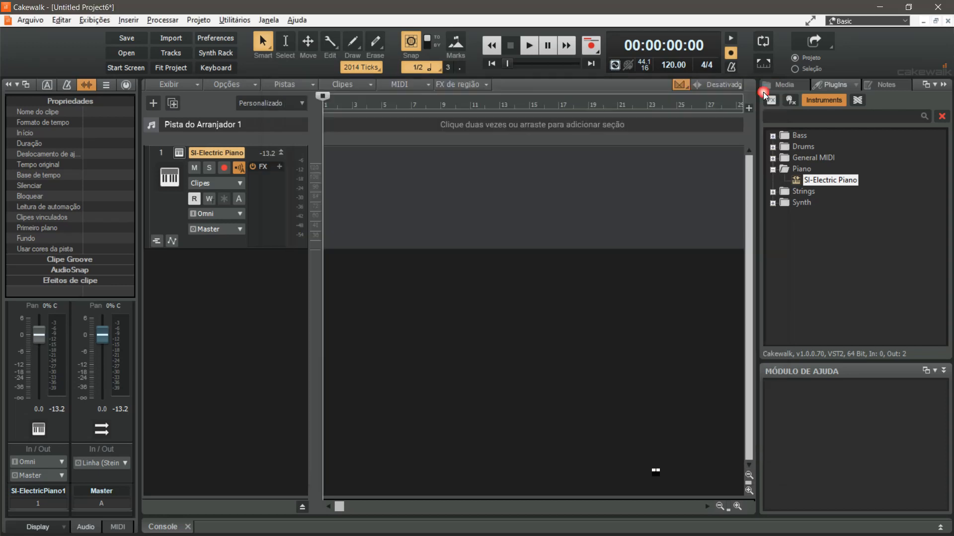
# Open the electric piano track in the piano roll, expanded to the full work area, and audition notes on its keyboard
pyautogui.click(396, 207)
pyautogui.hotkey('alt', '3')
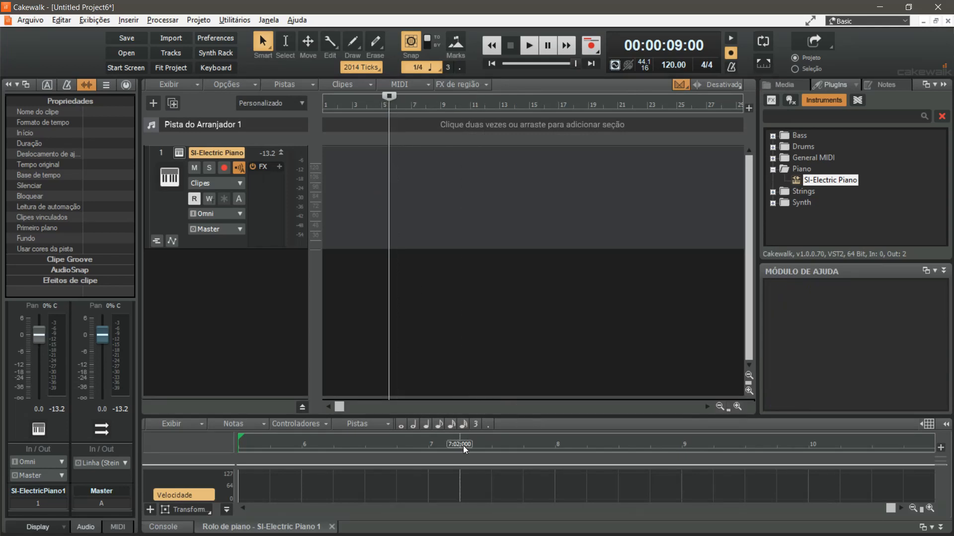
pyautogui.doubleClick(235, 527)
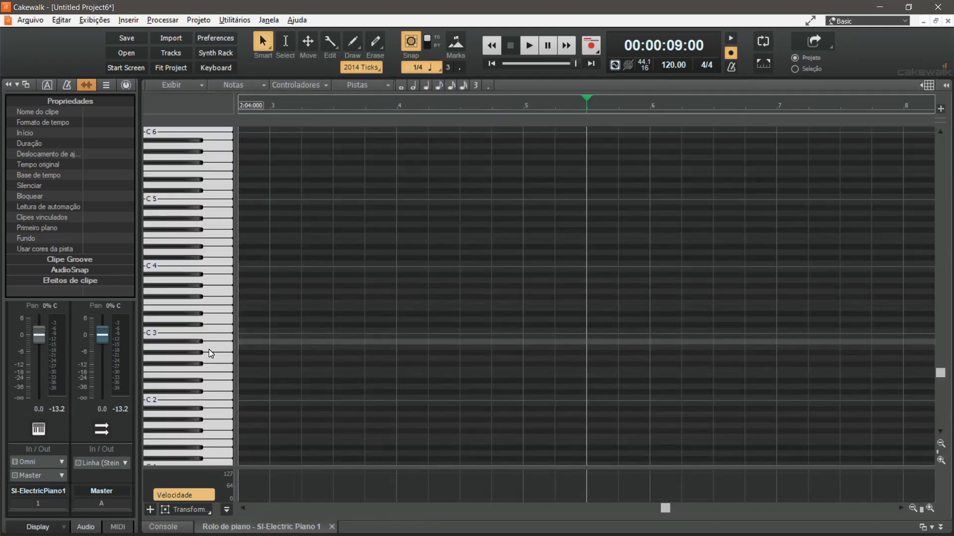
pyautogui.click(211, 259)
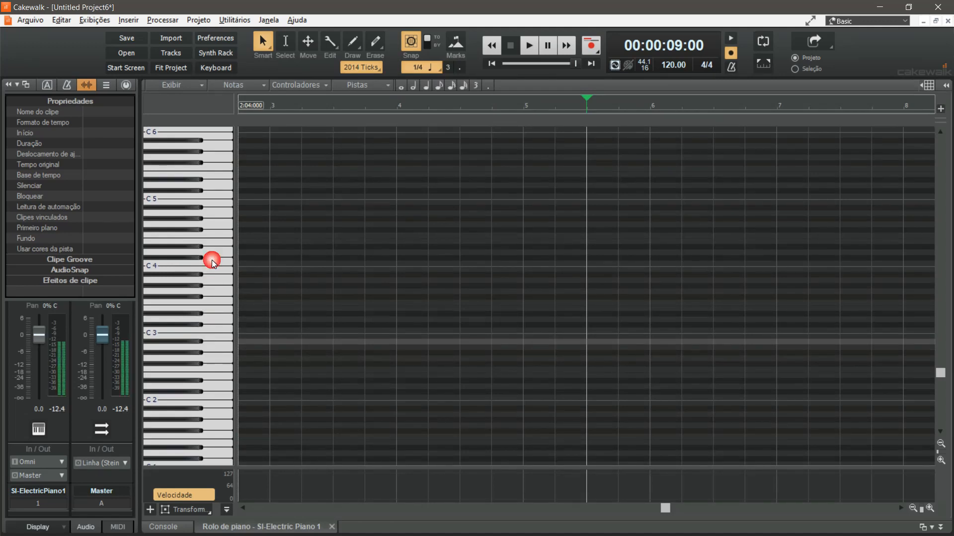
pyautogui.click(210, 152)
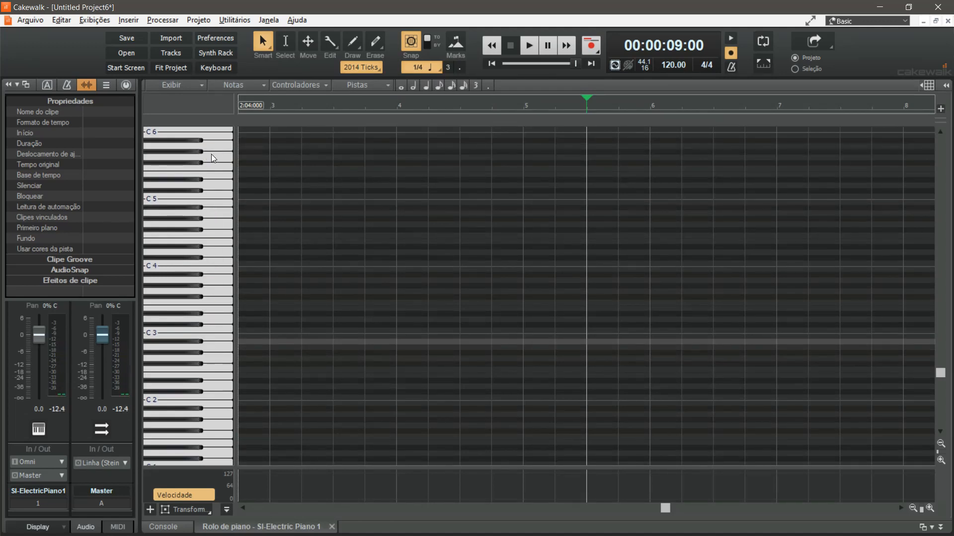
# Draw rising trial notes D3, F#3, Bb3 and Eb4 in measures 3 and 4, and lengthen the last two
pyautogui.click(264, 325)
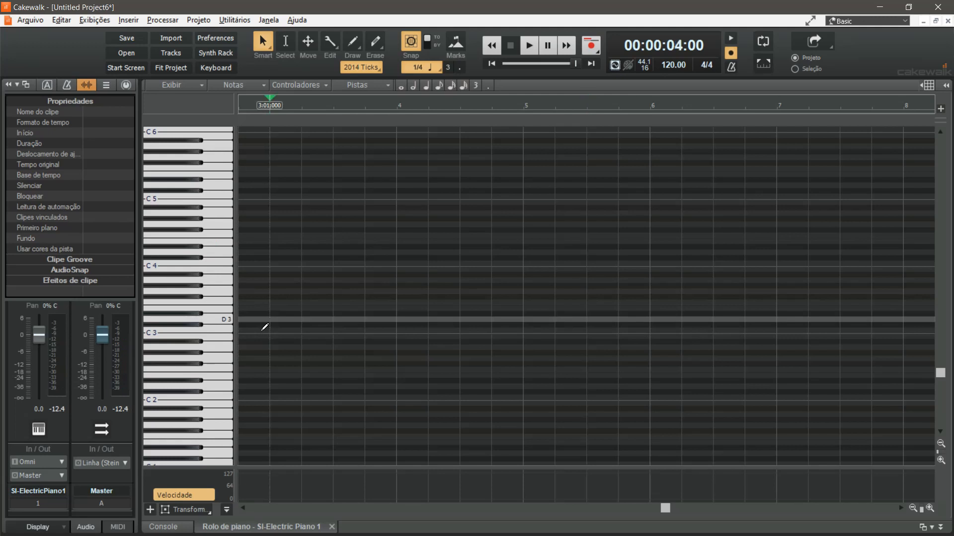
pyautogui.click(315, 298)
pyautogui.click(388, 276)
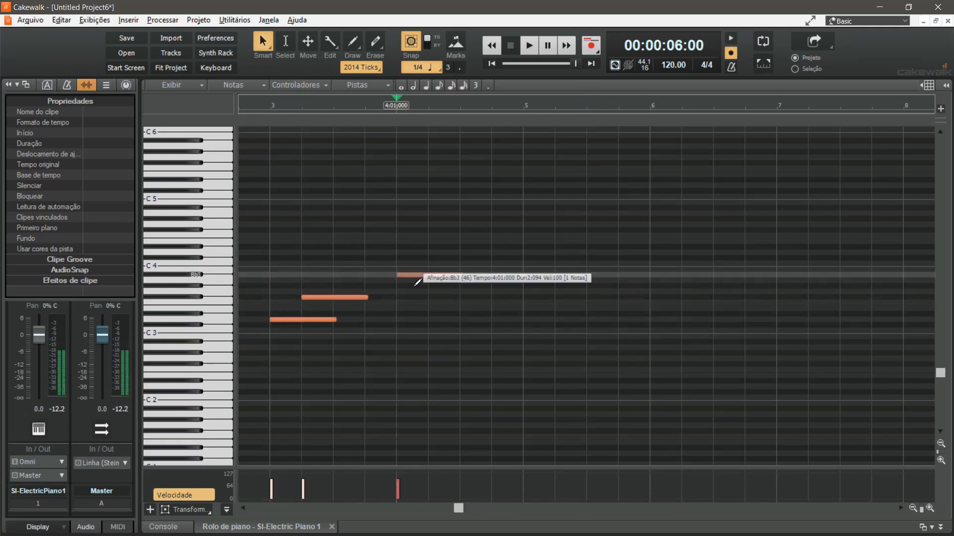
pyautogui.click(462, 249)
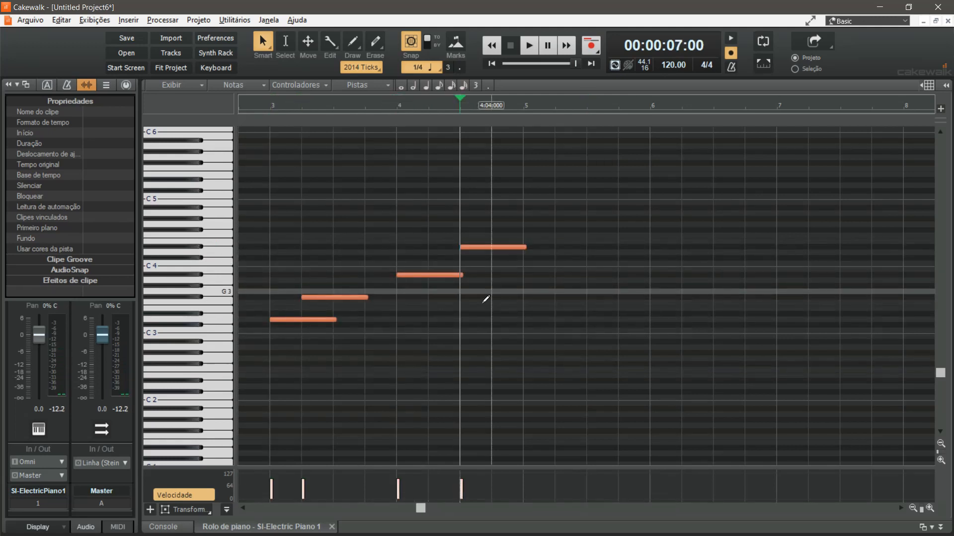
pyautogui.moveTo(462, 277); pyautogui.dragTo(555, 248)
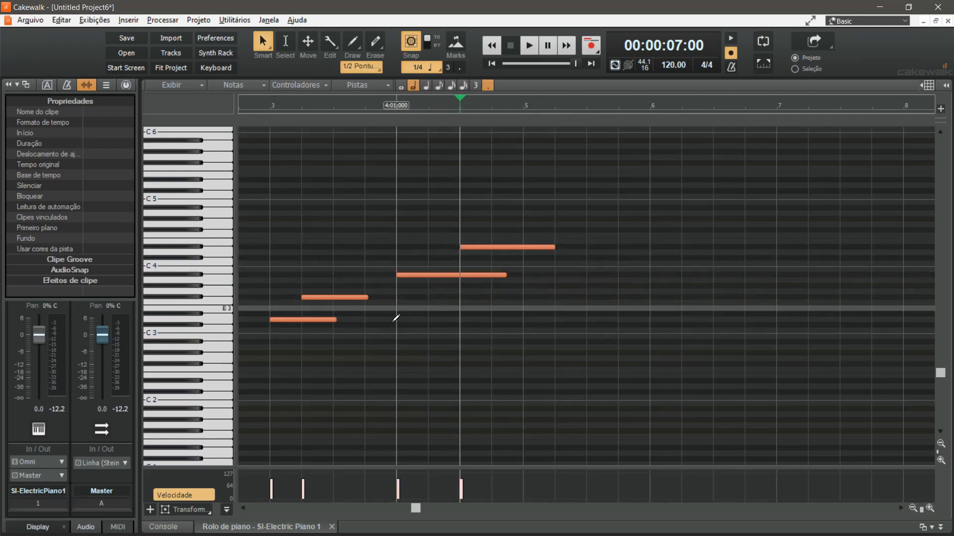
# Move the Bb3 note up to G#4 and the Eb4 note down to G#3
pyautogui.click(425, 280)
pyautogui.moveTo(424, 281); pyautogui.dragTo(425, 223)
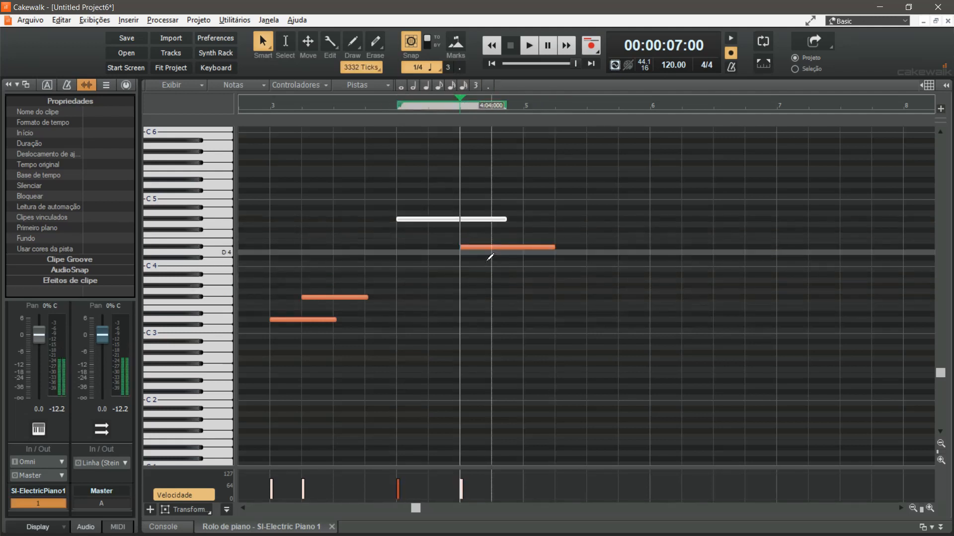
pyautogui.moveTo(486, 250); pyautogui.dragTo(485, 290)
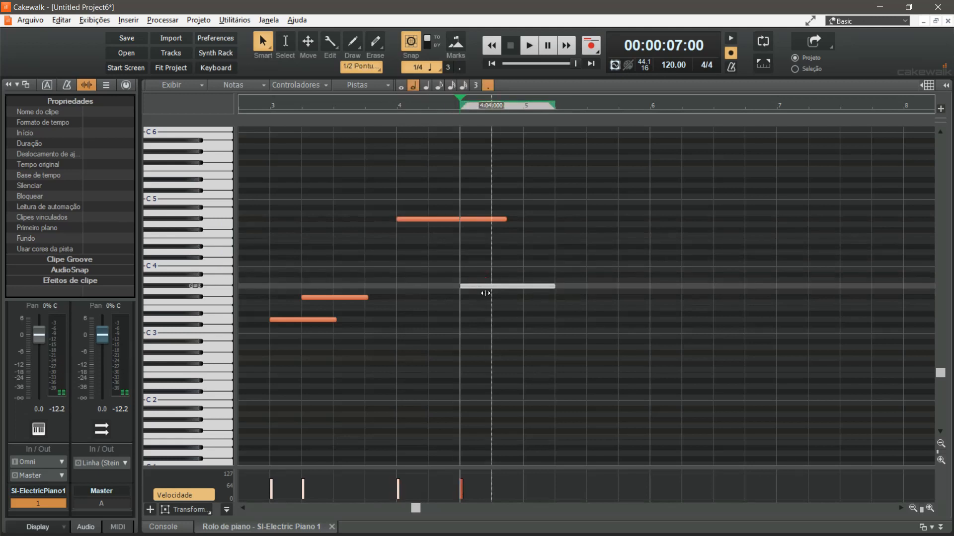
# Delete all four trial notes from measures 3 and 4 of the piano roll
pyautogui.rightClick(485, 288)
pyautogui.rightClick(457, 224)
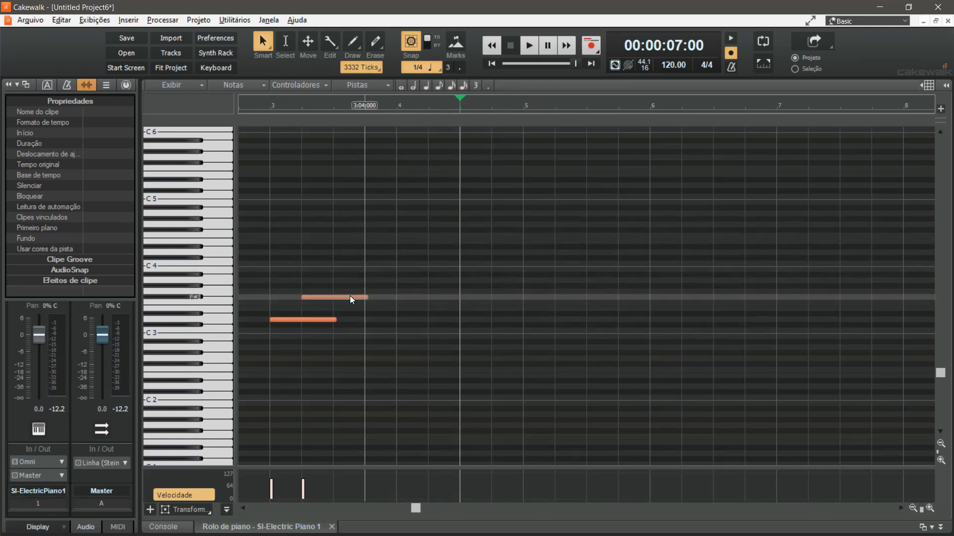
pyautogui.click(366, 298)
pyautogui.rightClick(318, 319)
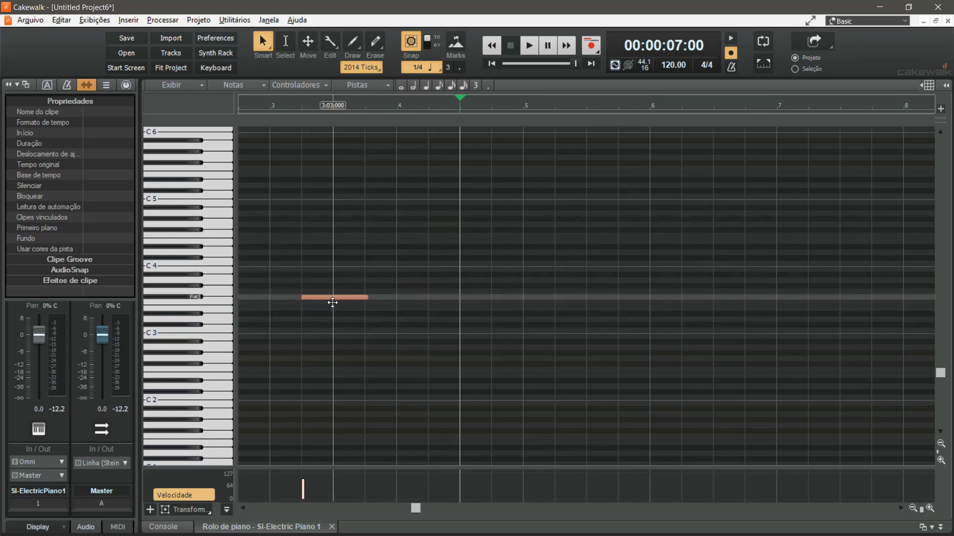
pyautogui.rightClick(327, 298)
# Draw a melody of consecutive half notes from measure 1: G5, F#5, F#5, D5, G5, E5 and B4
pyautogui.click(245, 158)
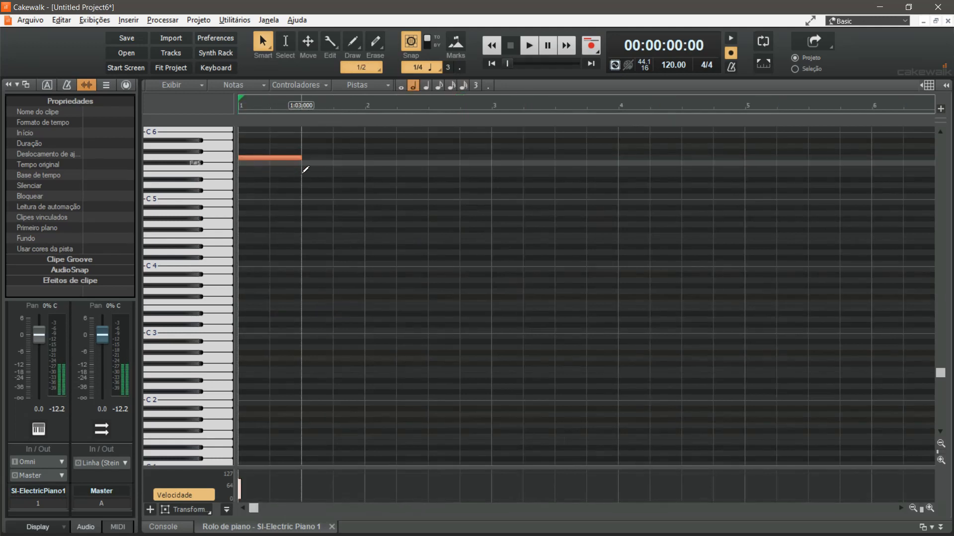
pyautogui.click(318, 165)
pyautogui.click(381, 166)
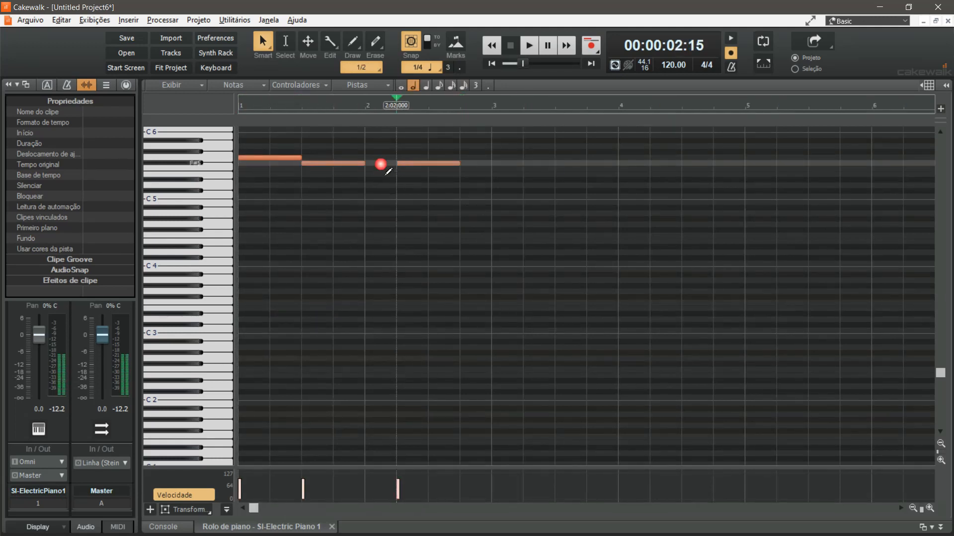
pyautogui.moveTo(426, 164)
pyautogui.mouseDown()
pyautogui.moveTo(401, 166)
pyautogui.moveTo(411, 164)
pyautogui.mouseUp()
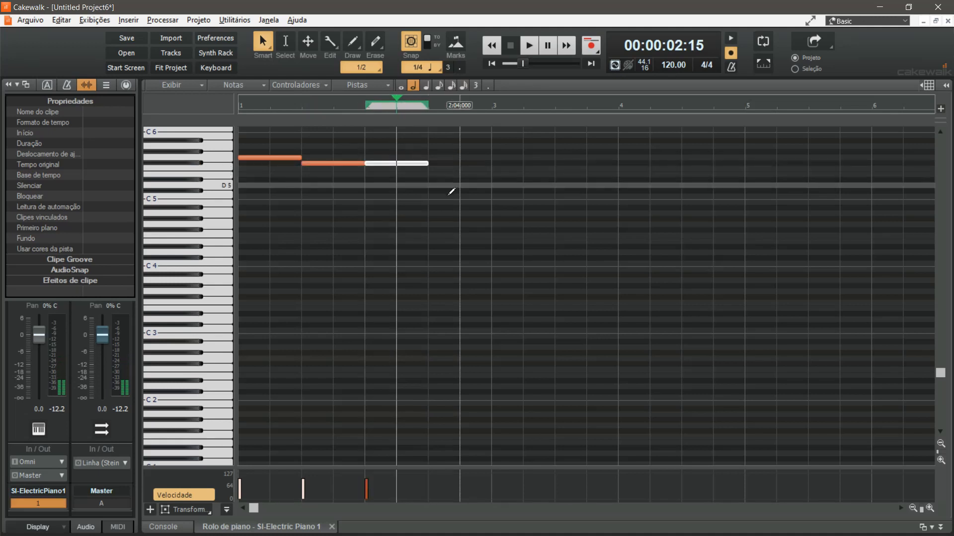
pyautogui.click(450, 190)
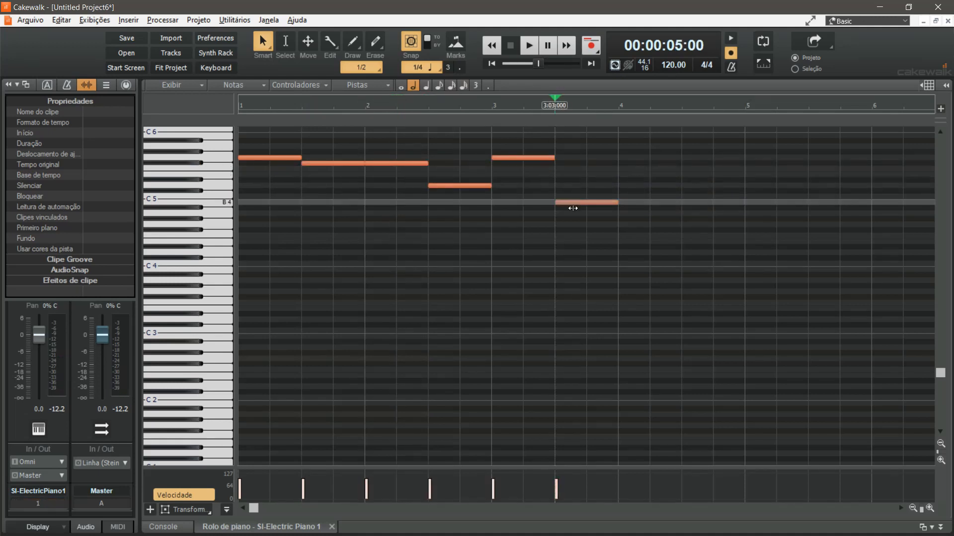
pyautogui.moveTo(586, 206); pyautogui.dragTo(587, 178)
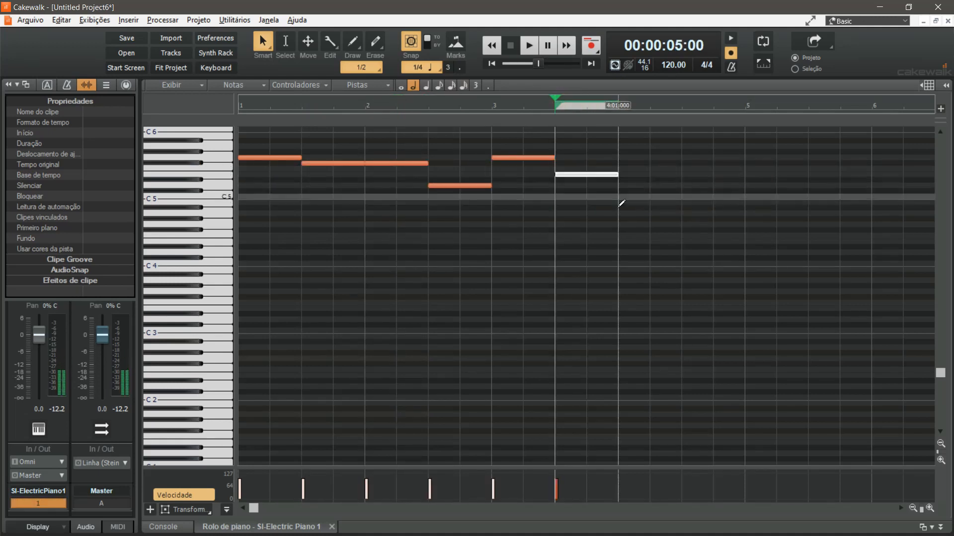
pyautogui.click(625, 206)
# Play the half-note melody from the start of the project and stop playback
pyautogui.press('space')
pyautogui.click(243, 105)
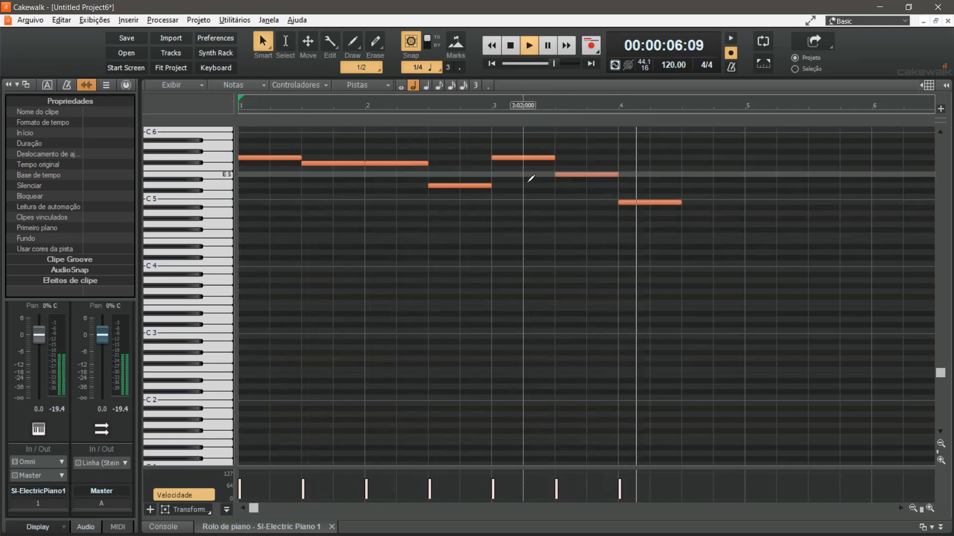
pyautogui.press('space')
# Draw a lower accompaniment under the melody in measures 1 to 4, beginning E4, B4, D4, A4, and play the result
pyautogui.moveTo(250, 244); pyautogui.dragTo(328, 246)
pyautogui.moveTo(338, 204); pyautogui.dragTo(366, 203)
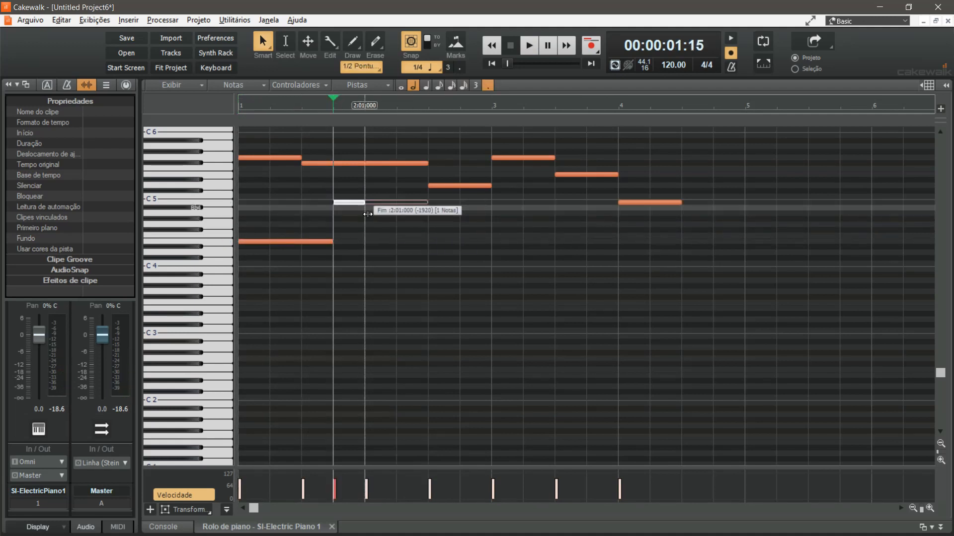
pyautogui.moveTo(372, 252); pyautogui.dragTo(428, 252)
pyautogui.moveTo(432, 214); pyautogui.dragTo(489, 215)
pyautogui.press('space')
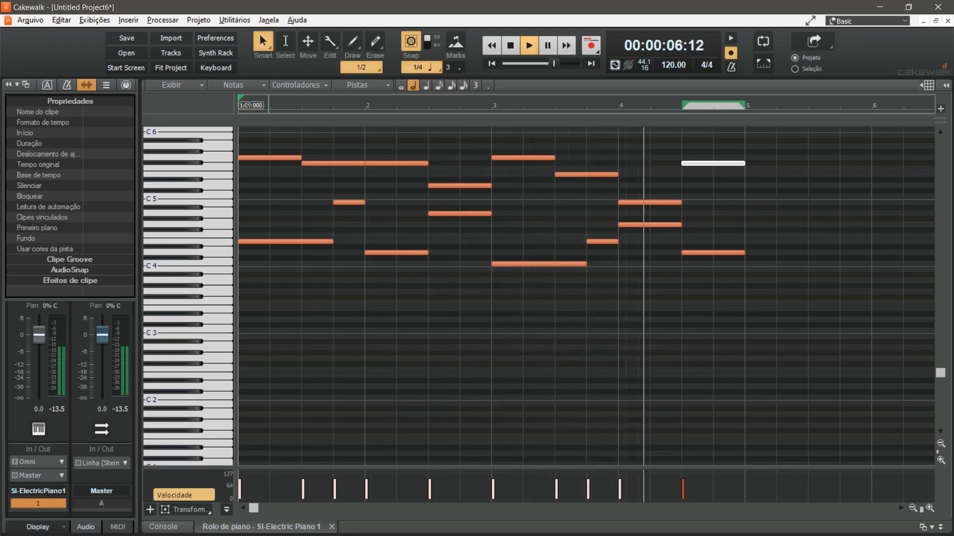
pyautogui.press('space')
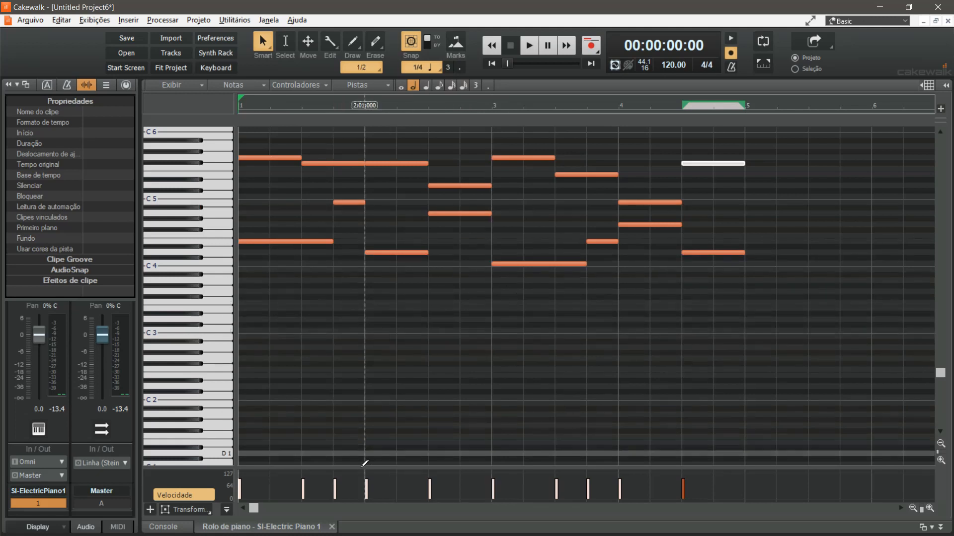
# Enlarge the velocity pane, set the velocity of measure 1's B4 note to 73, and lower that of measure 2's A4 note
pyautogui.moveTo(386, 475); pyautogui.dragTo(399, 374)
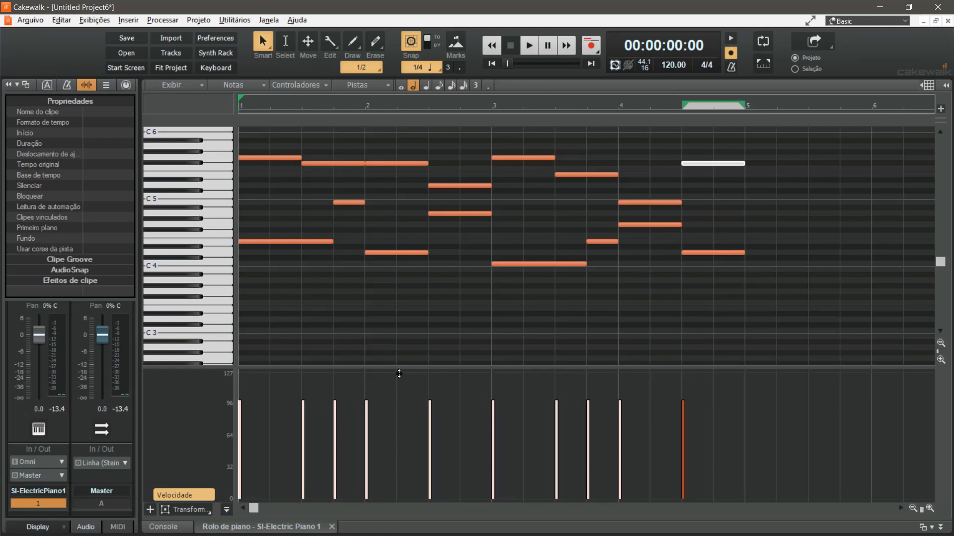
pyautogui.click(349, 202)
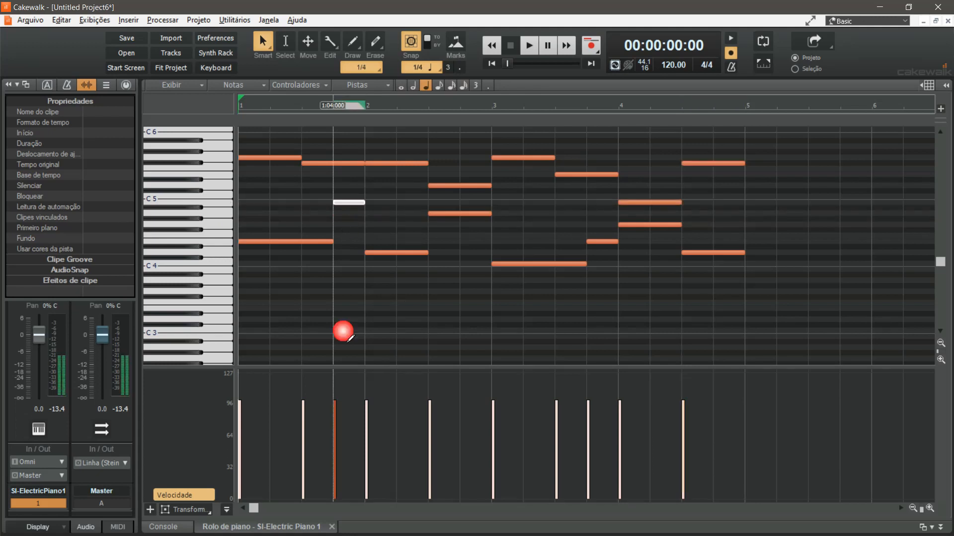
pyautogui.click(335, 402)
pyautogui.moveTo(335, 406); pyautogui.dragTo(335, 426)
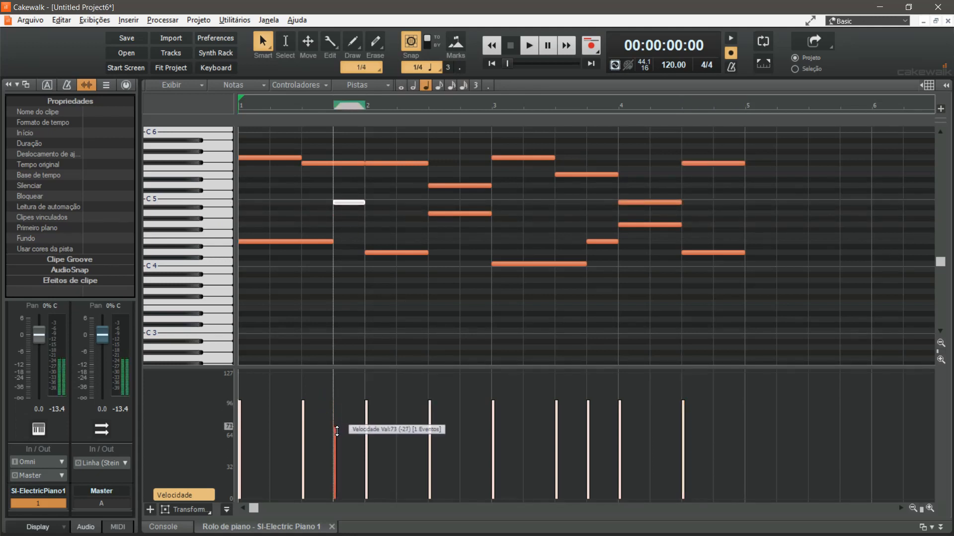
pyautogui.click(459, 219)
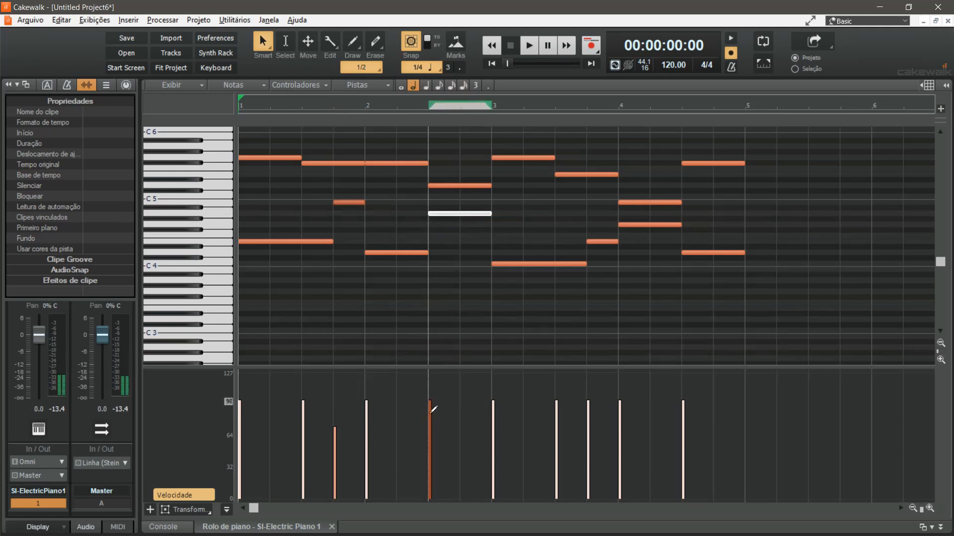
pyautogui.moveTo(431, 405); pyautogui.dragTo(431, 422)
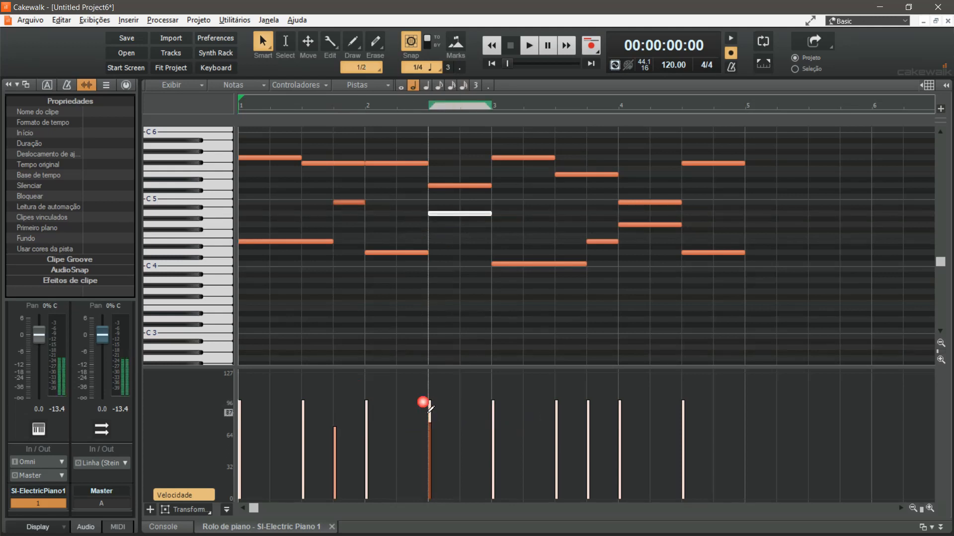
# Lower the velocities of measure 1's F#5, measure 3's E5 and last E4, and measure 4's F#5 and D4, and play the result
pyautogui.click(326, 164)
pyautogui.moveTo(303, 402); pyautogui.dragTo(303, 417)
pyautogui.moveTo(589, 397)
pyautogui.mouseDown()
pyautogui.moveTo(590, 427)
pyautogui.moveTo(560, 418)
pyautogui.mouseUp()
pyautogui.click(692, 174)
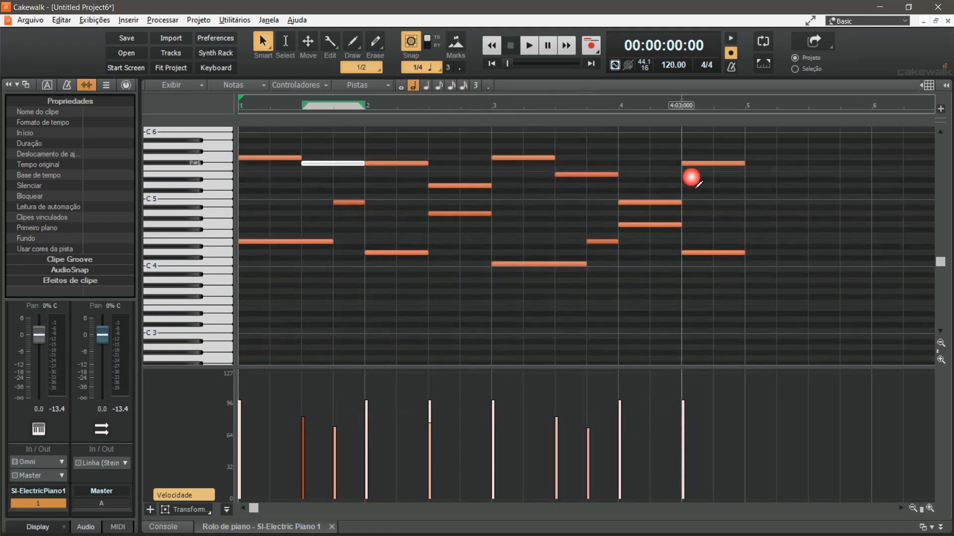
pyautogui.click(700, 253)
pyautogui.moveTo(684, 401); pyautogui.dragTo(683, 409)
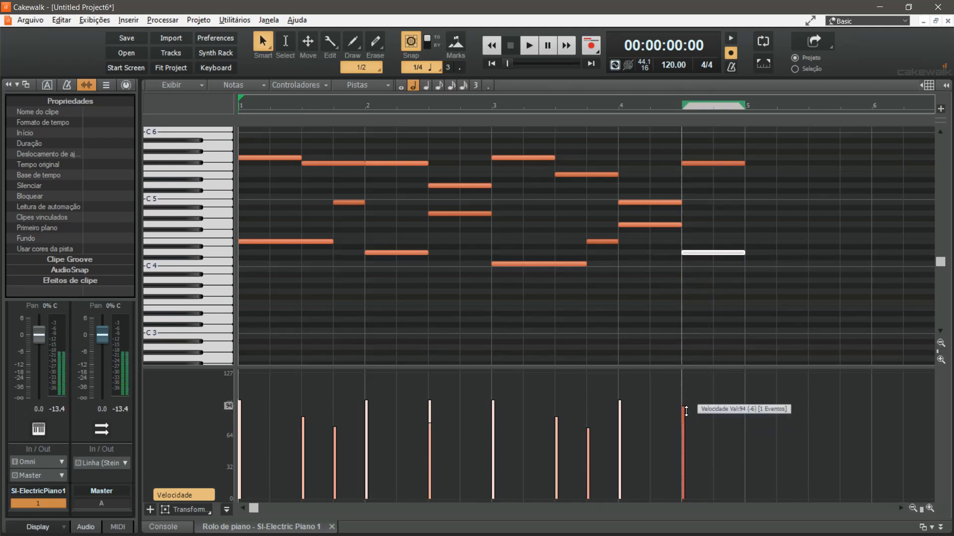
pyautogui.press('space')
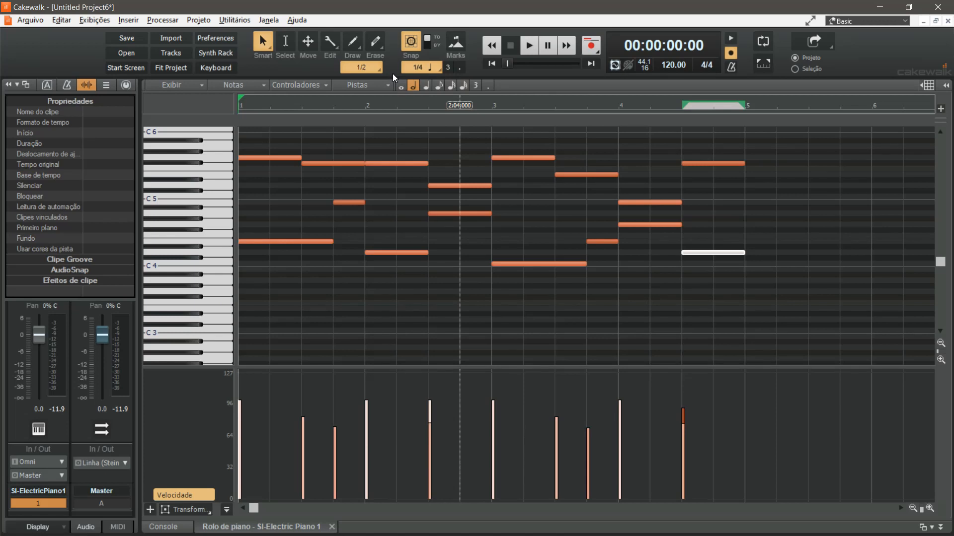
# Turn off snapping, trim the end of measure 2's F#5, and slightly delay the starts of measure 1's B4 and measure 2's A4
pyautogui.click(403, 45)
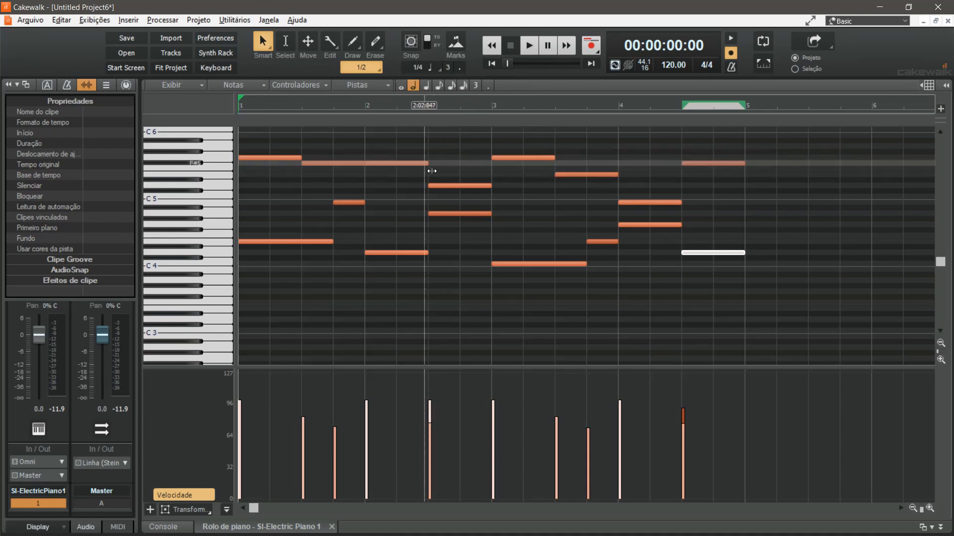
pyautogui.moveTo(431, 171); pyautogui.dragTo(423, 169)
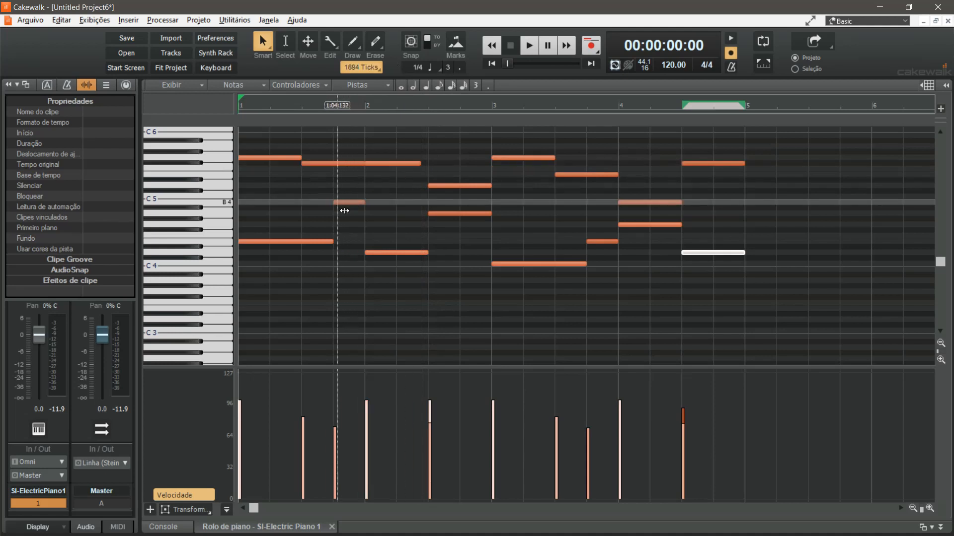
pyautogui.moveTo(344, 210); pyautogui.dragTo(347, 211)
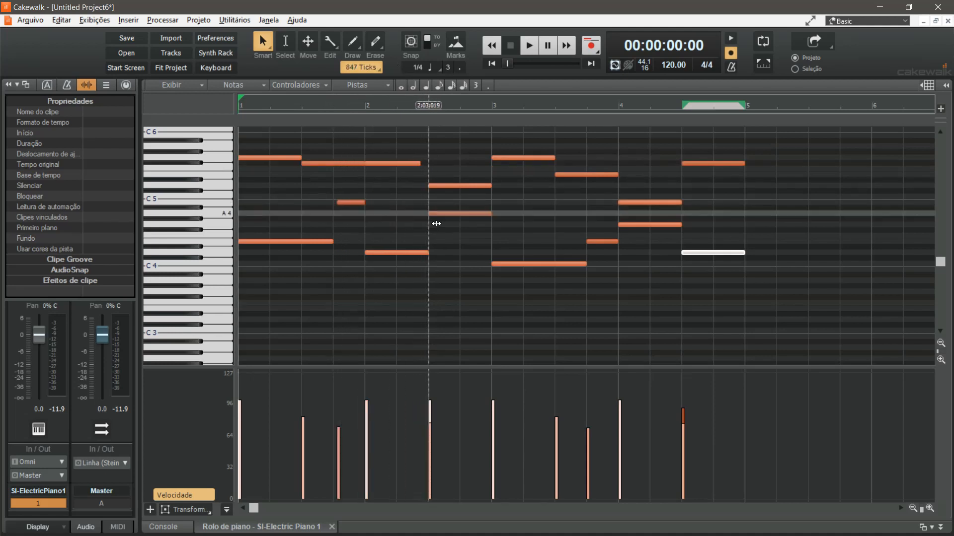
pyautogui.moveTo(436, 223); pyautogui.dragTo(439, 223)
# Slightly delay the starts of measure 3's G5 and last E4, and measure 4's G4 and F#5
pyautogui.moveTo(500, 168); pyautogui.dragTo(504, 168)
pyautogui.moveTo(596, 250); pyautogui.dragTo(600, 249)
pyautogui.moveTo(625, 232); pyautogui.dragTo(628, 232)
pyautogui.moveTo(689, 171); pyautogui.dragTo(692, 171)
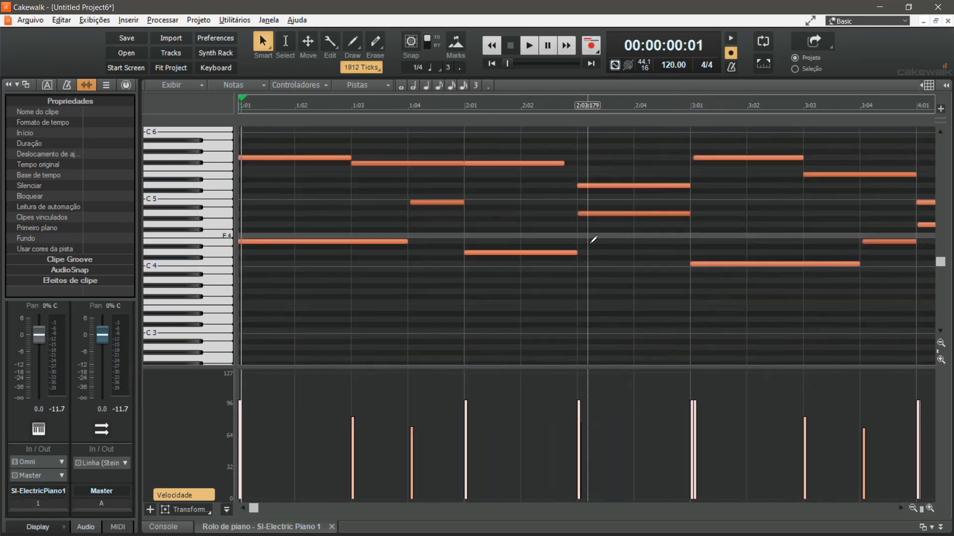
# Nudge the start of measure 2's A4 slightly later and play the whole four-measure passage
pyautogui.press('space')
pyautogui.moveTo(586, 222); pyautogui.dragTo(589, 222)
pyautogui.scroll(-1, 598, 258)
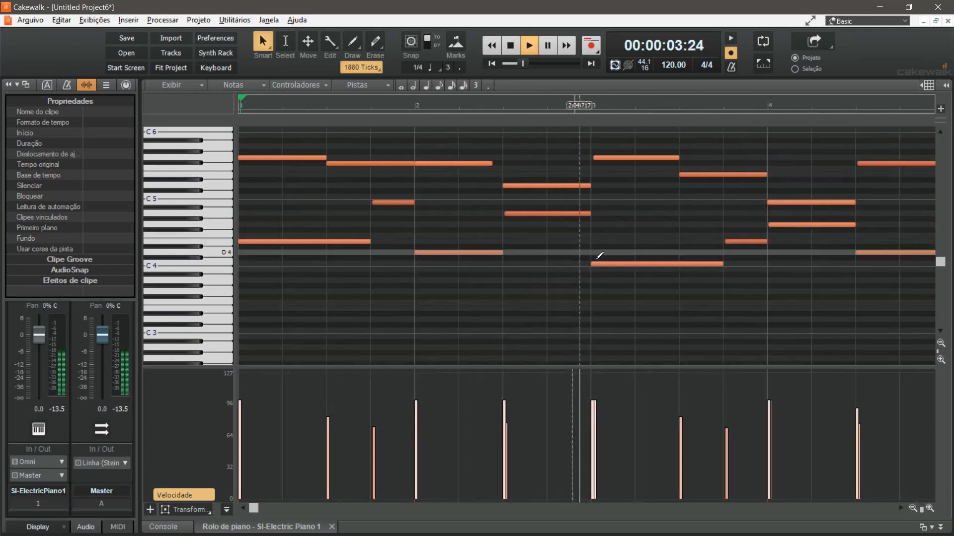
pyautogui.scroll(1, 813, 247)
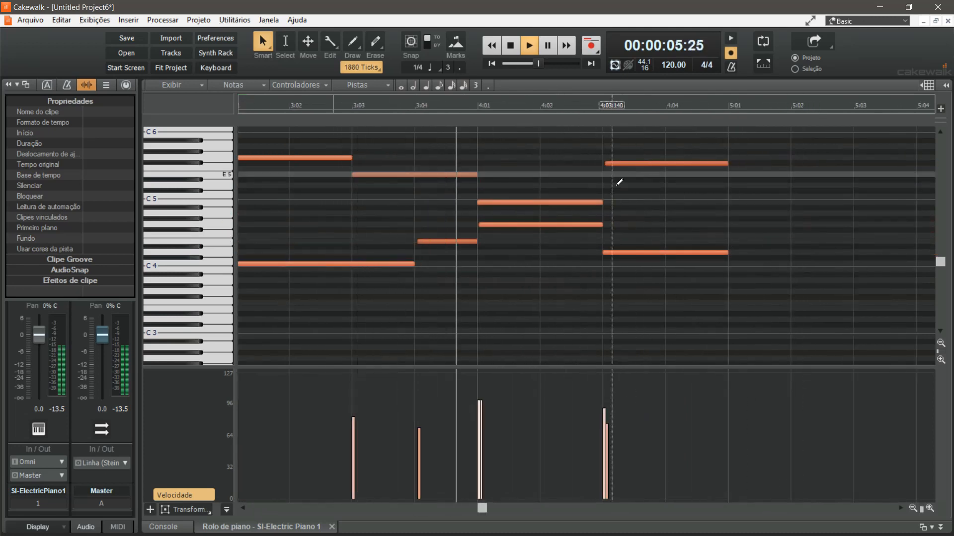
pyautogui.scroll(-1, 607, 226)
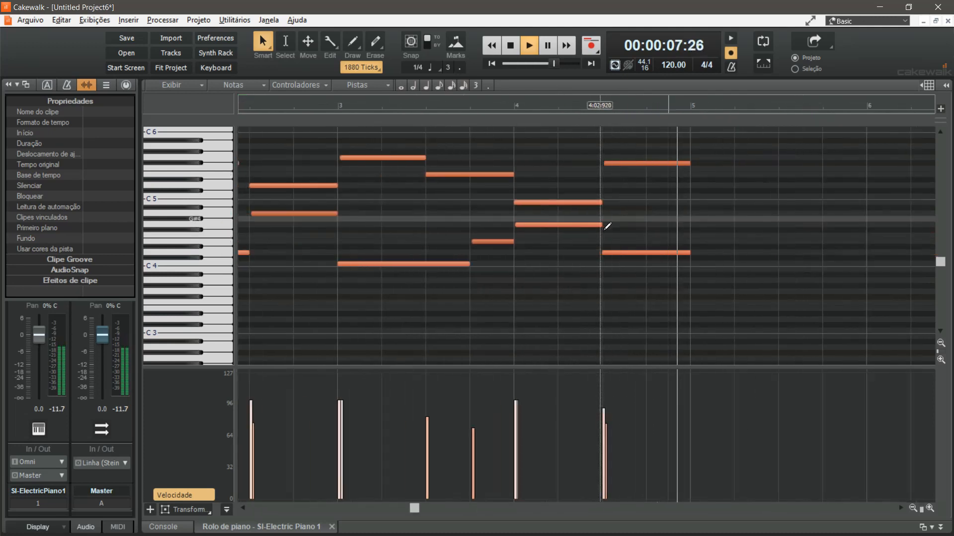
pyautogui.scroll(-1, 607, 226)
pyautogui.press('space')
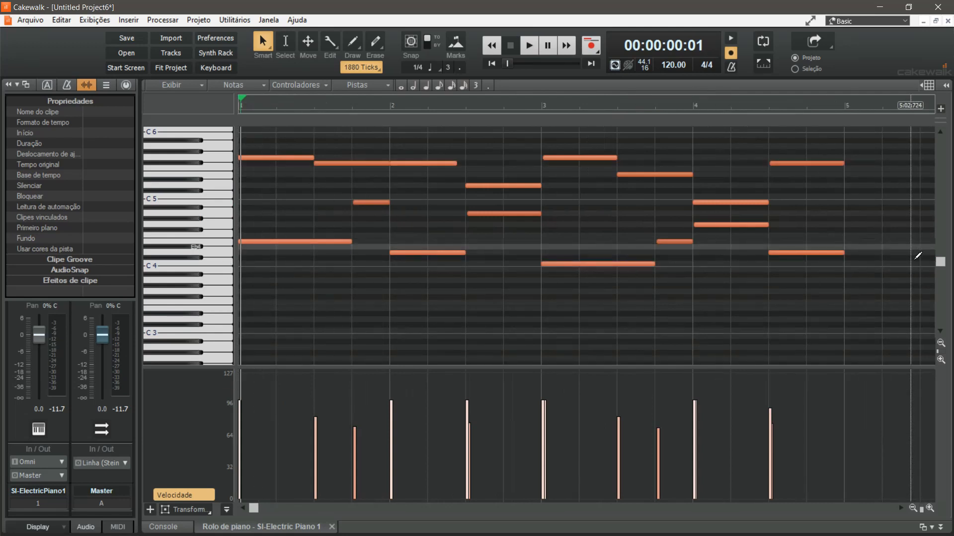
# With the track view restored and snapping back on, duplicate the SI-Electric Piano clip three times and return to the project start
pyautogui.doubleClick(303, 528)
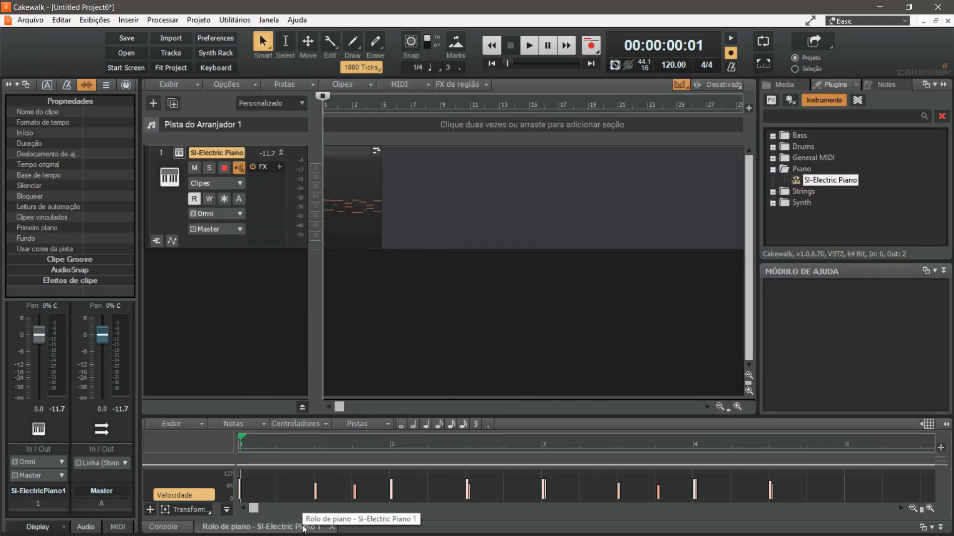
pyautogui.click(411, 42)
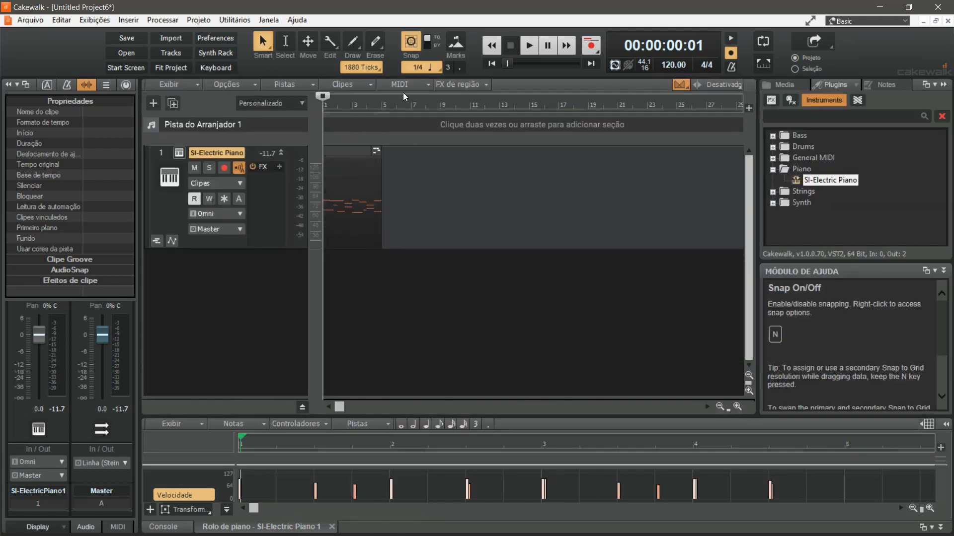
pyautogui.click(354, 155)
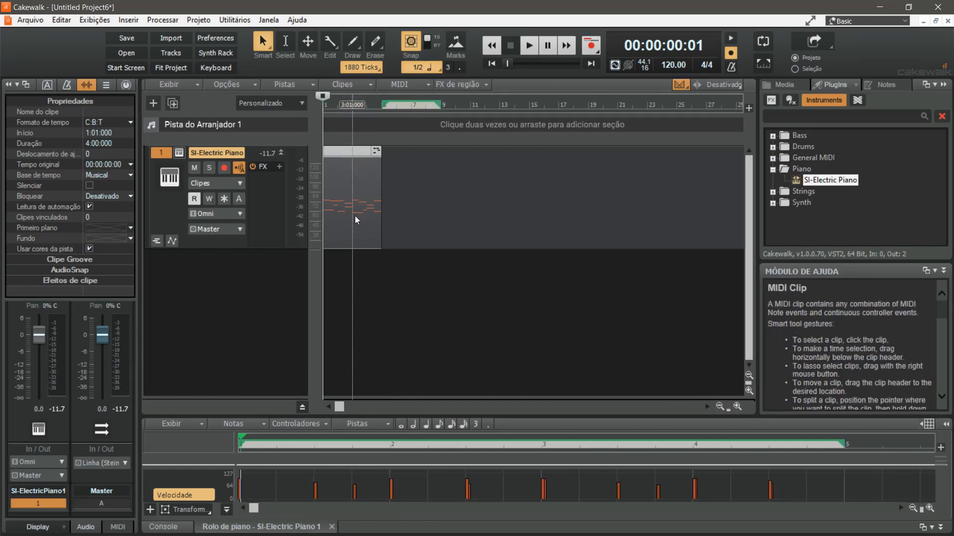
pyautogui.hotkey('ctrl', 'd')
pyautogui.hotkey('ctrl', 'd')
pyautogui.hotkey('ctrl', 'd')
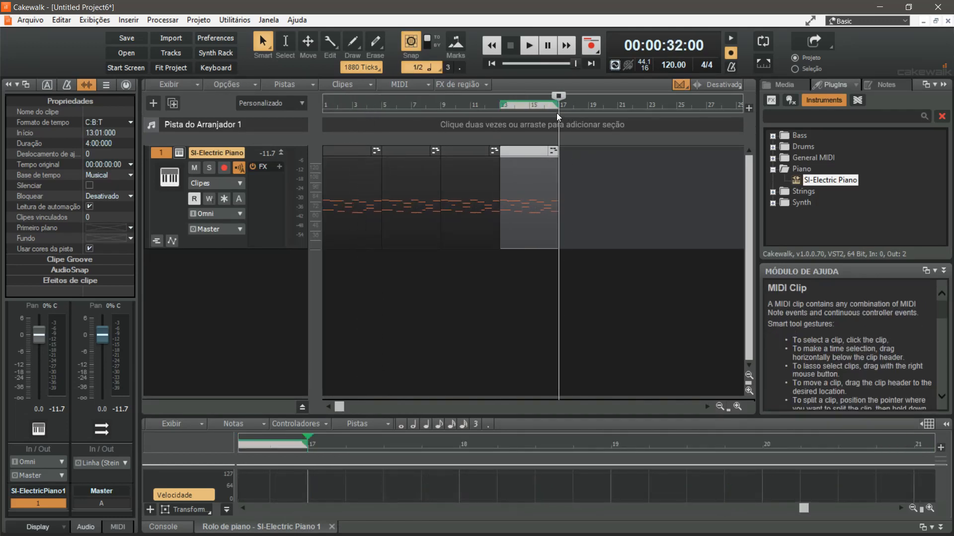
pyautogui.moveTo(557, 95); pyautogui.dragTo(323, 99)
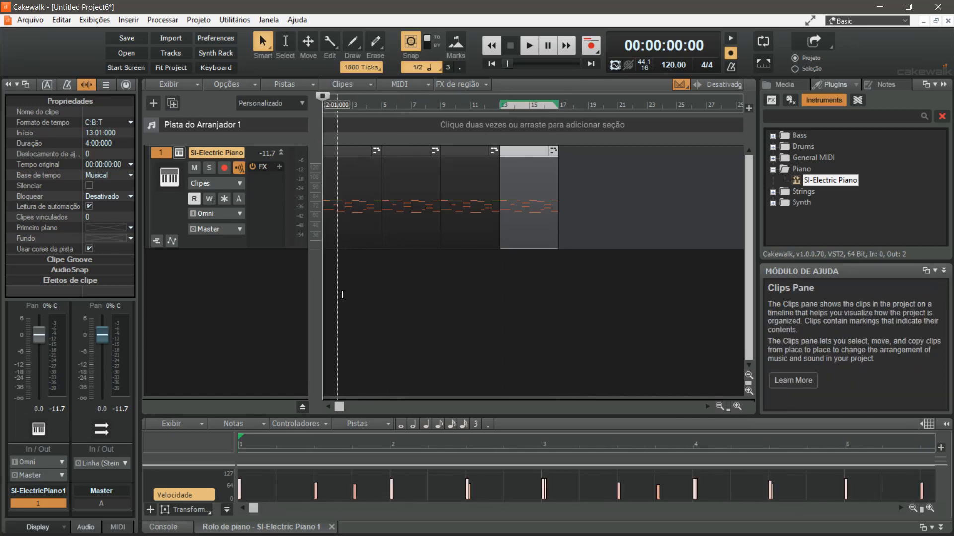
# Save the project as "Sessao Exemplo 1" in the Cakewalk Projects folder and return the playhead to the start
pyautogui.click(30, 19)
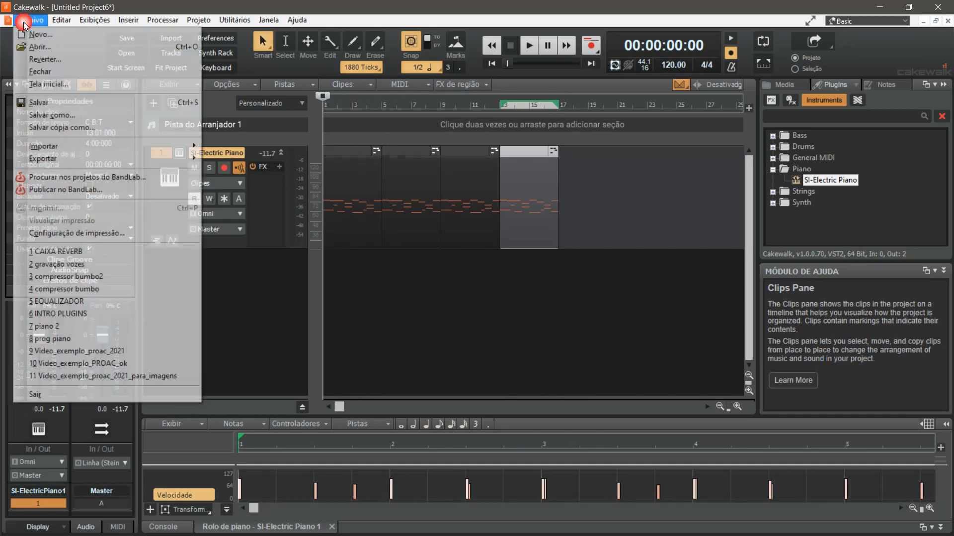
pyautogui.click(97, 110)
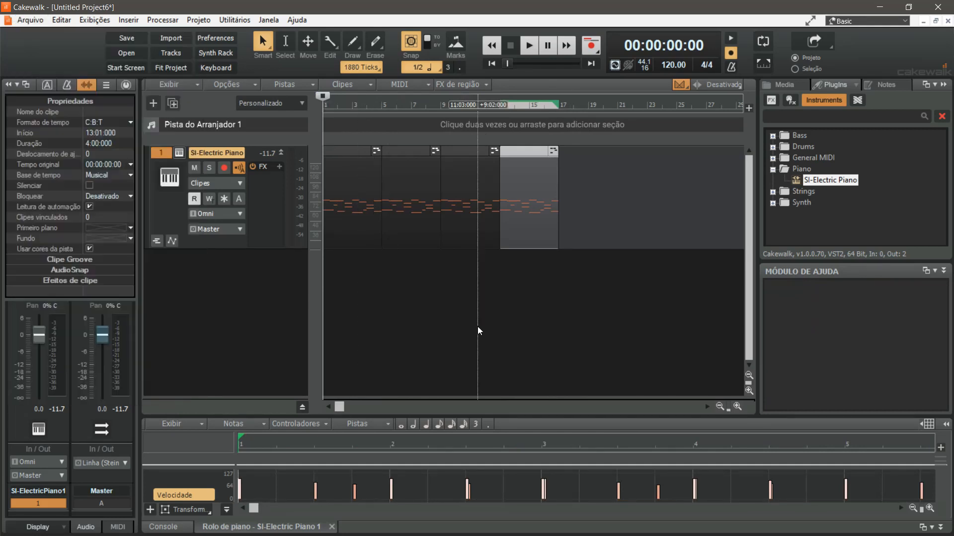
pyautogui.click(478, 327)
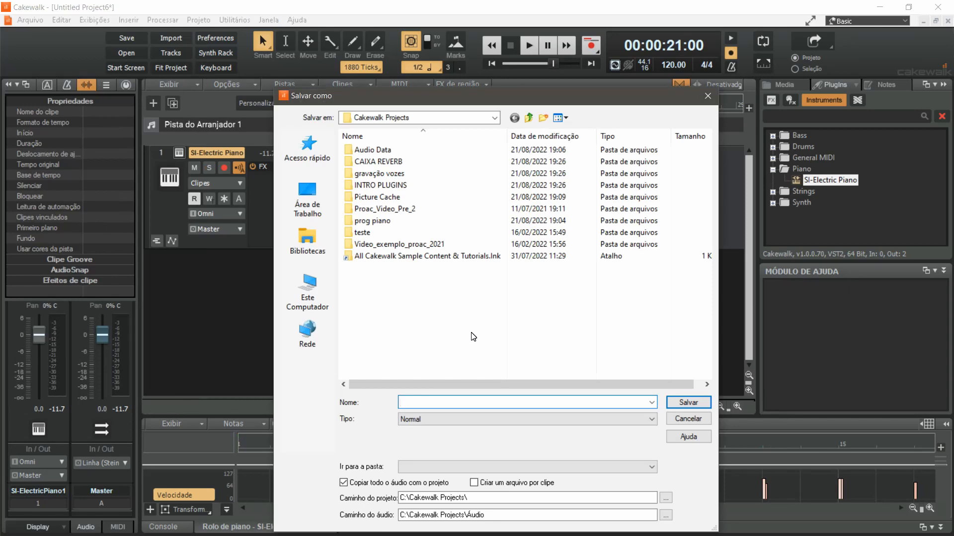
pyautogui.write('Sessao Exemplo 1')
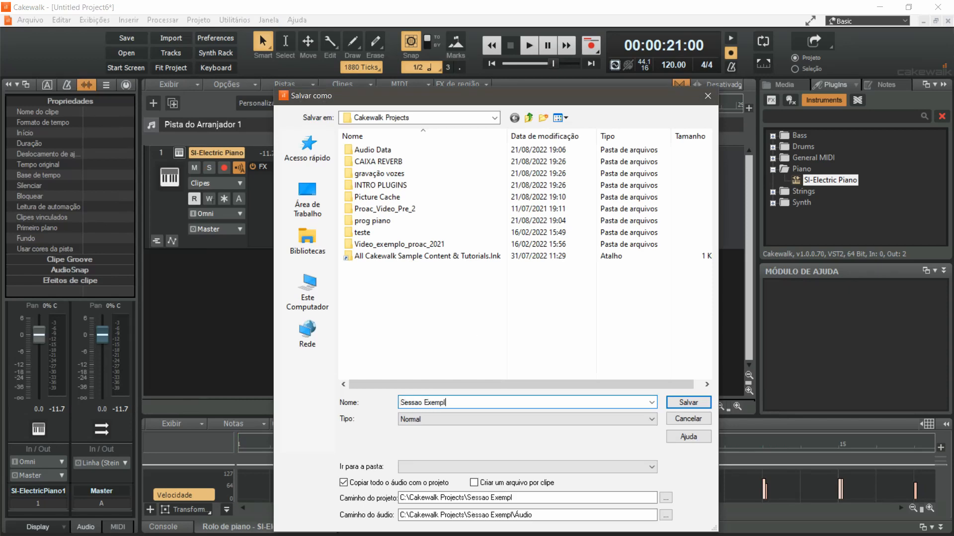
pyautogui.click(706, 402)
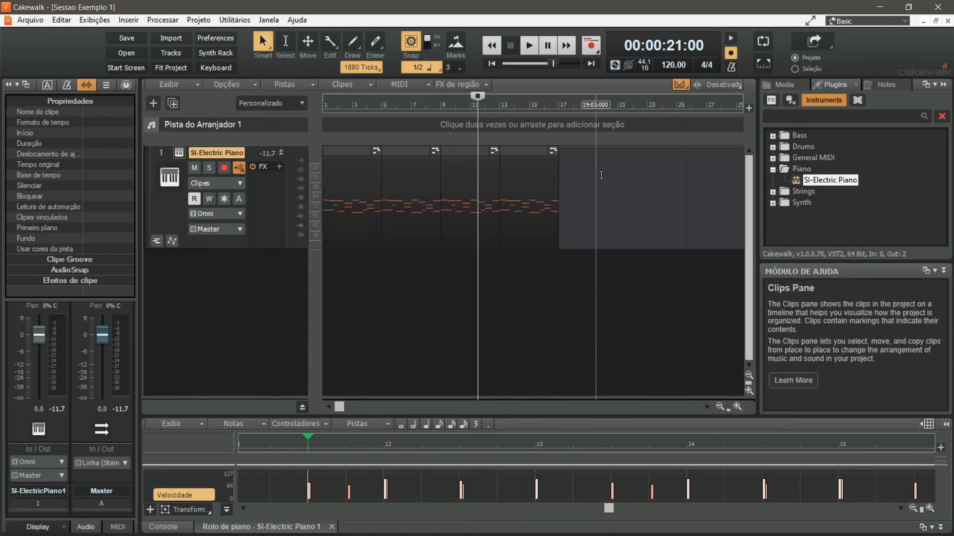
pyautogui.moveTo(480, 95); pyautogui.dragTo(293, 116)
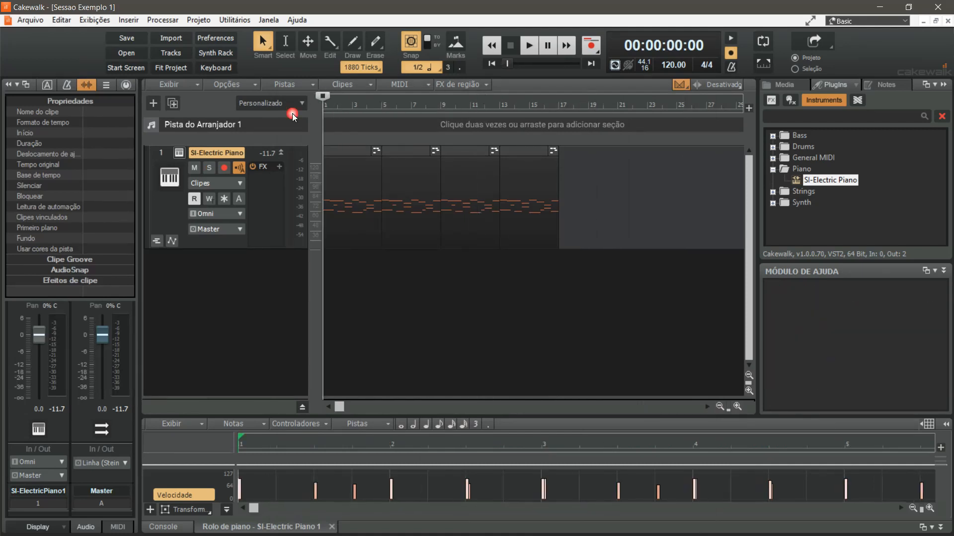
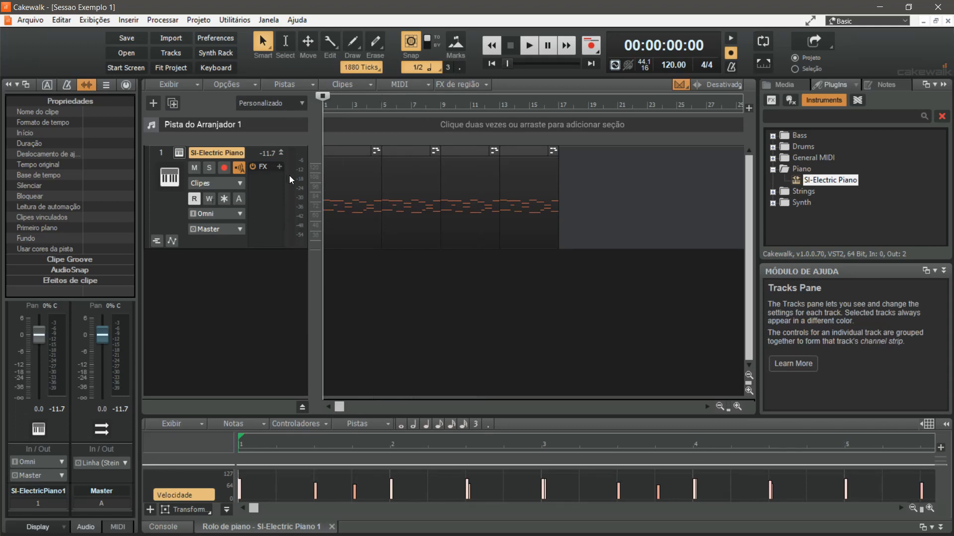
# Bounce the SI-Electric Piano track to a new stereo track with Pistas as source category, and enlarge the new track
pyautogui.click(160, 154)
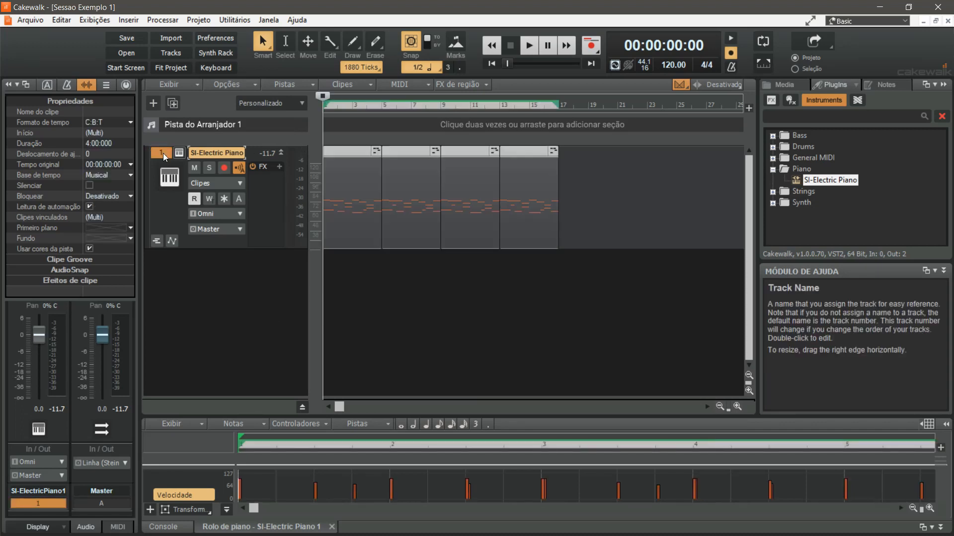
pyautogui.click(296, 85)
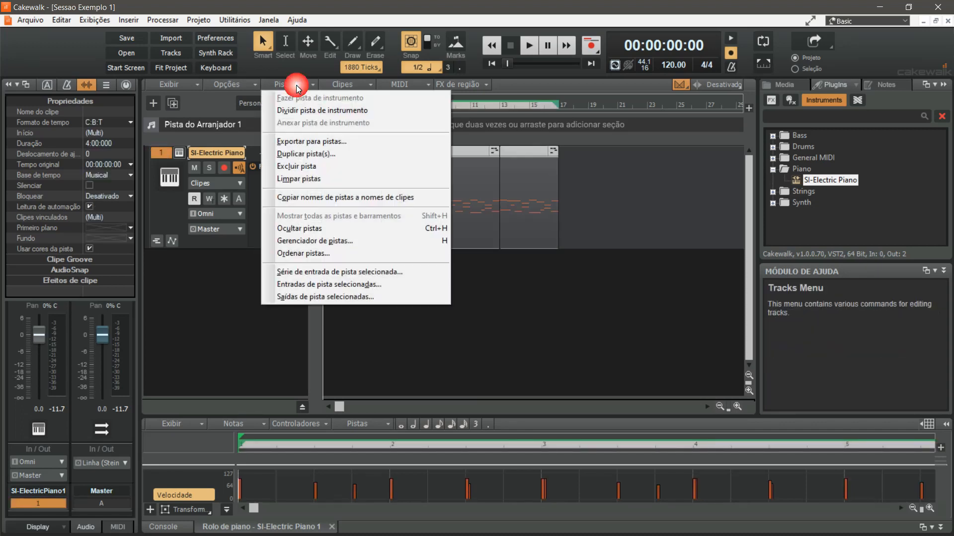
pyautogui.click(312, 142)
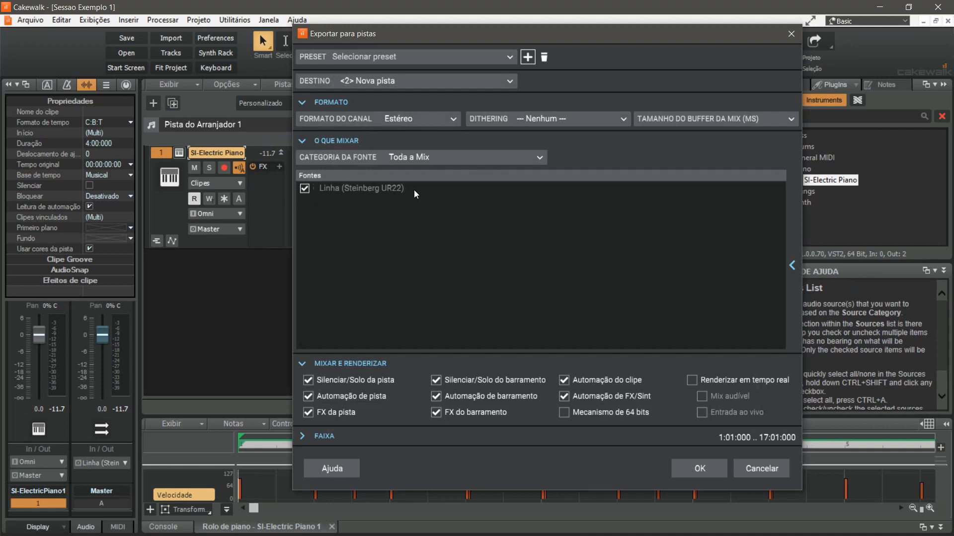
pyautogui.click(431, 155)
pyautogui.click(382, 174)
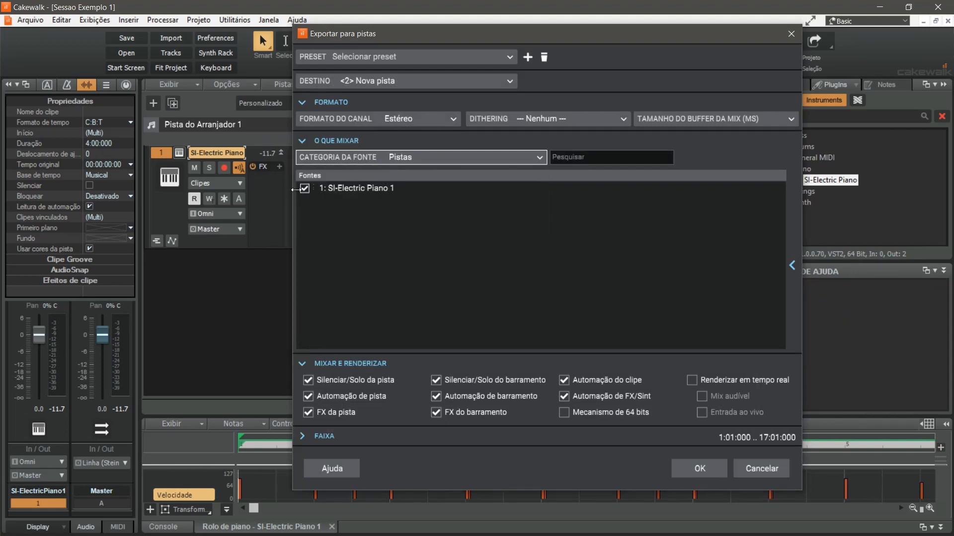
pyautogui.click(701, 468)
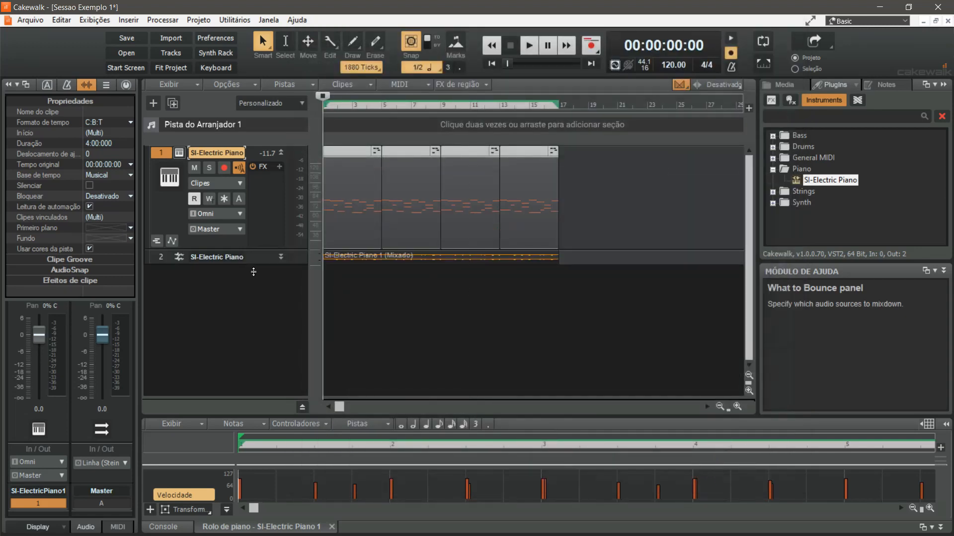
pyautogui.moveTo(251, 264); pyautogui.dragTo(261, 361)
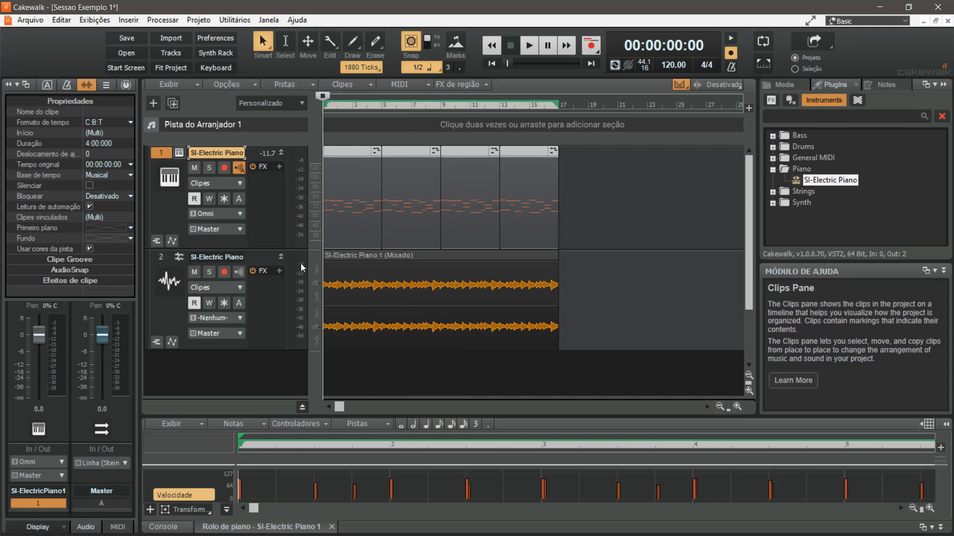
# Mute the original SI-Electric Piano instrument track and save the project as "Sessao Exemplo 2"
pyautogui.click(195, 171)
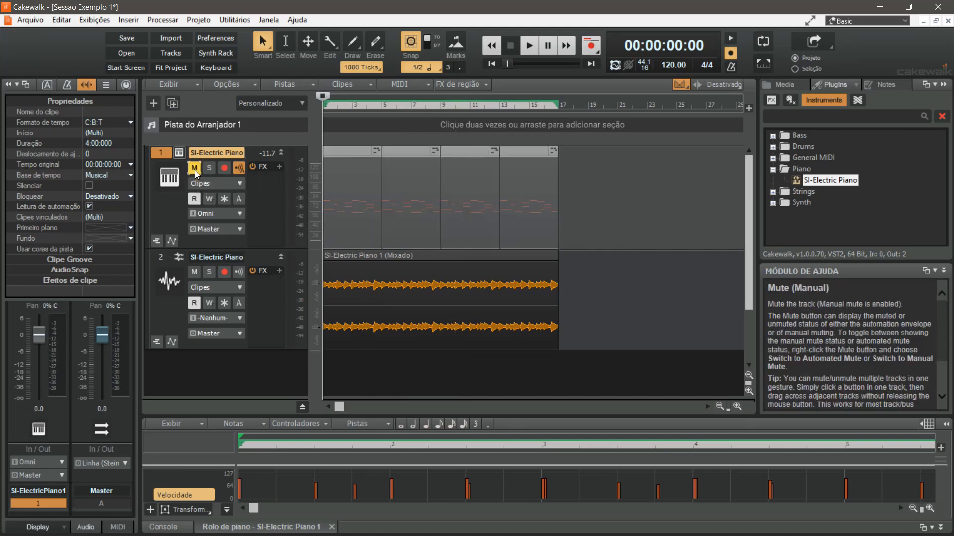
pyautogui.click(32, 23)
pyautogui.click(88, 117)
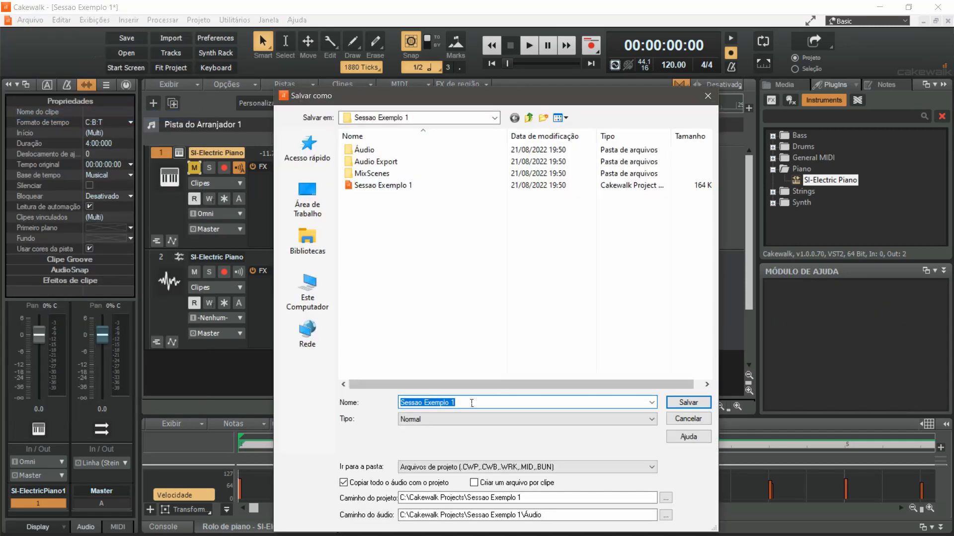
pyautogui.click(475, 406)
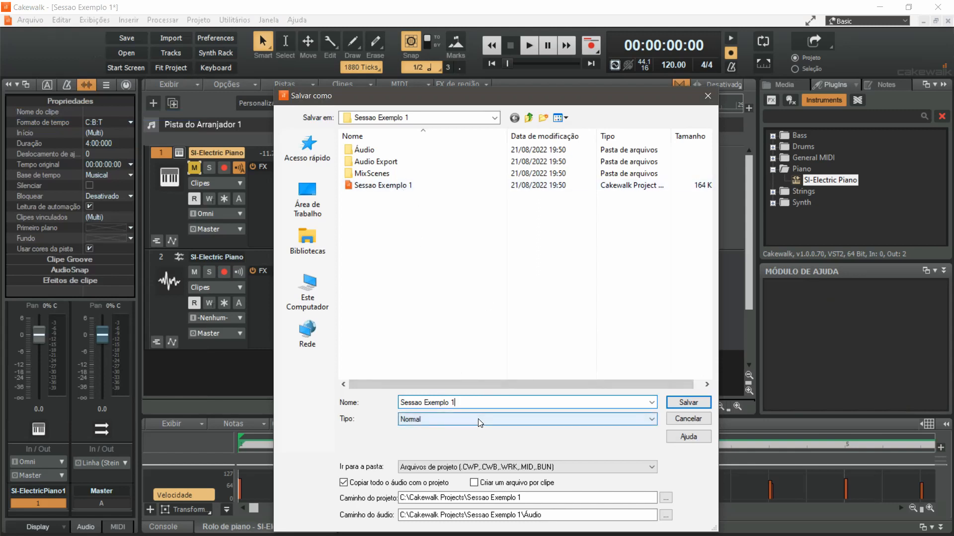
pyautogui.press('BackSpace')
pyautogui.write('2')
pyautogui.click(688, 403)
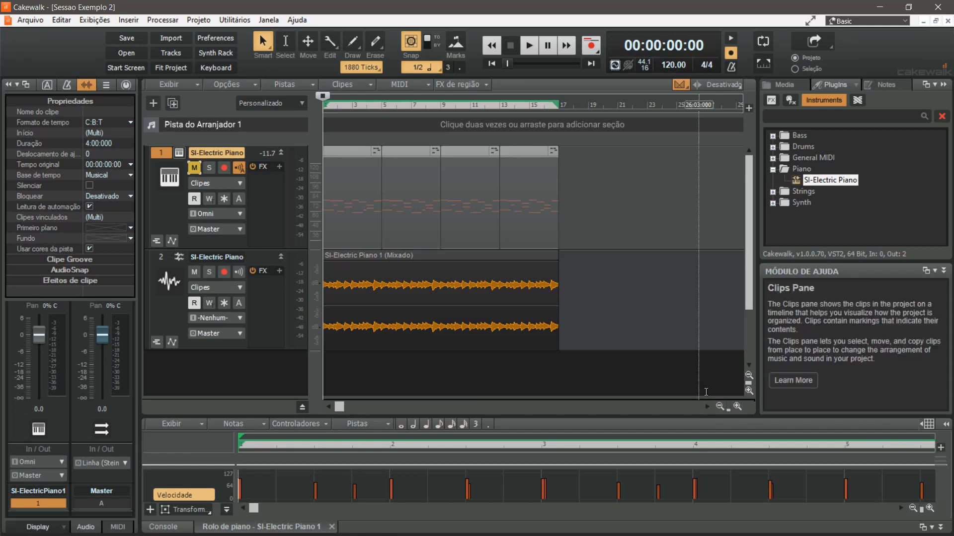
# Unmute and delete the original SI-Electric Piano instrument track, and play the bounced audio from the project start
pyautogui.click(194, 168)
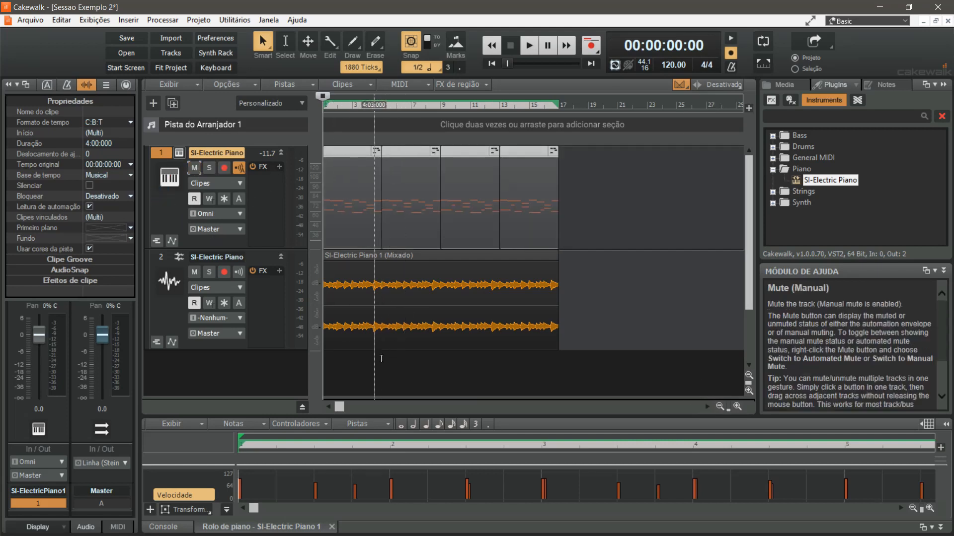
pyautogui.rightClick(213, 240)
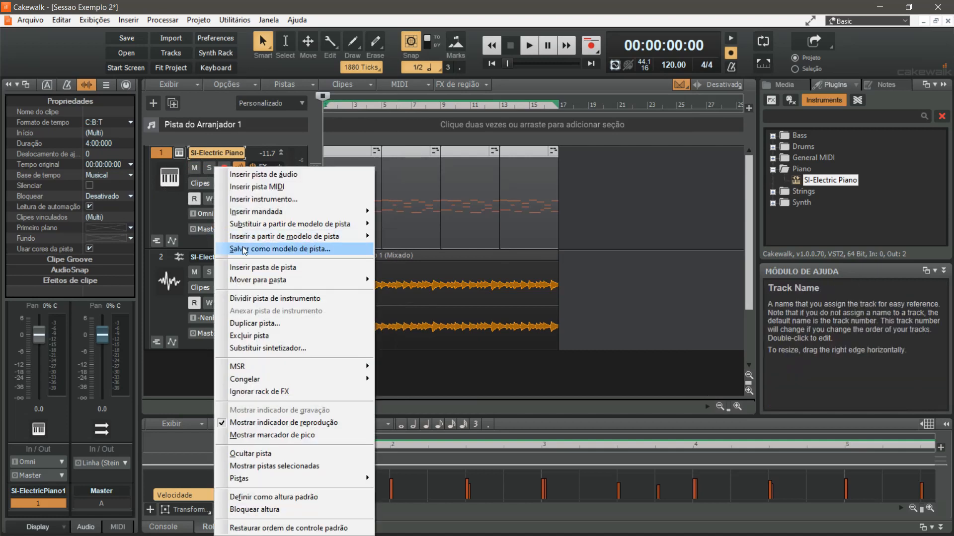
pyautogui.click(275, 336)
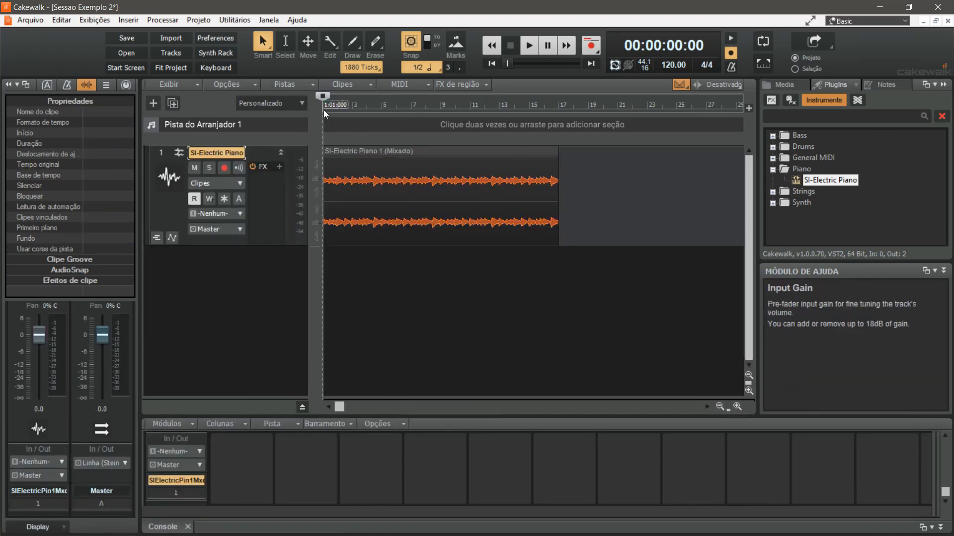
pyautogui.doubleClick(323, 108)
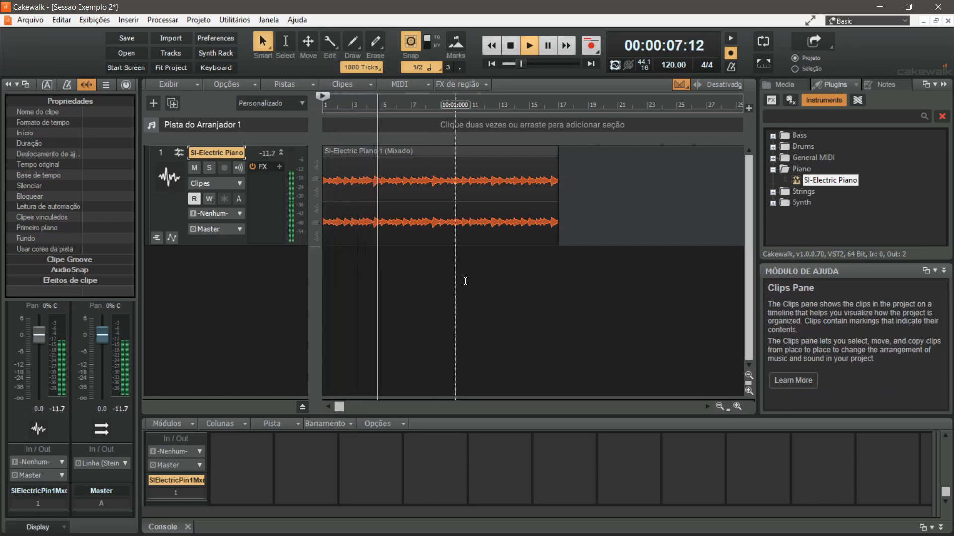
pyautogui.press('space')
pyautogui.hotkey('alt', 'Tab')
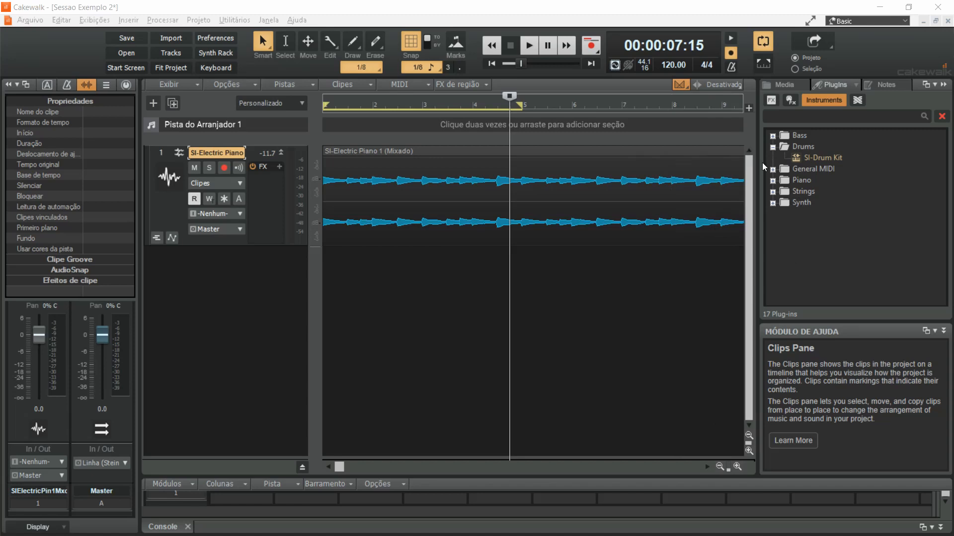
# Add SI-Drum Kit from the Drums instruments as a simple instrument track and enlarge the new track
pyautogui.click(772, 147)
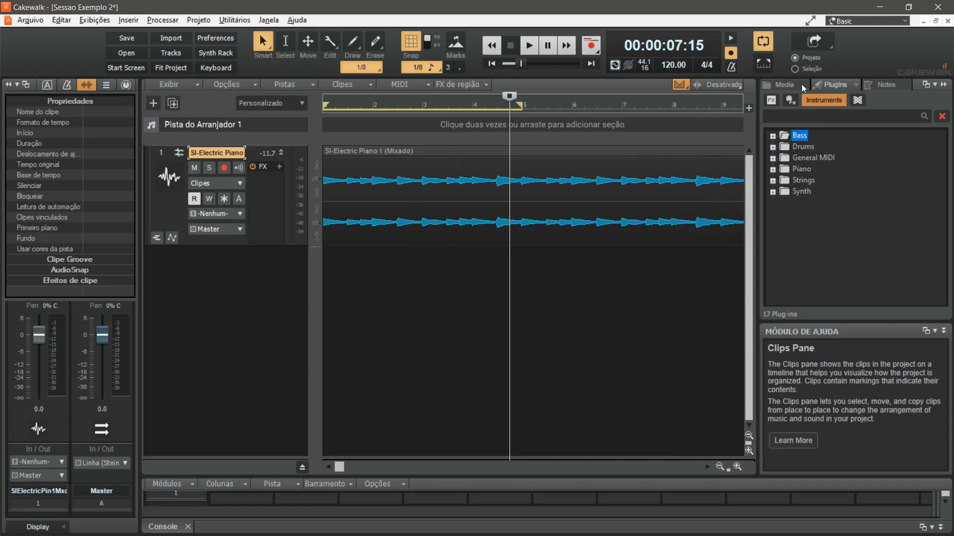
pyautogui.click(773, 147)
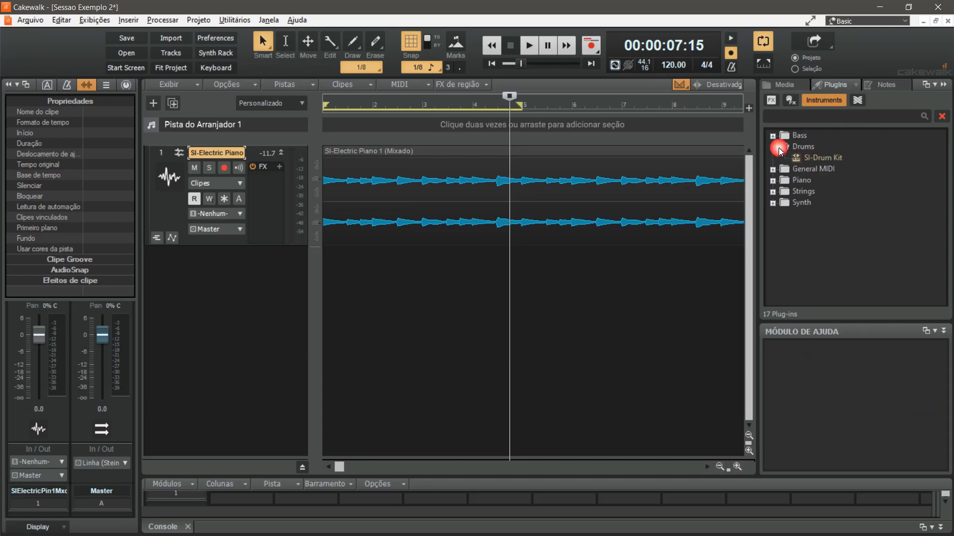
pyautogui.doubleClick(821, 159)
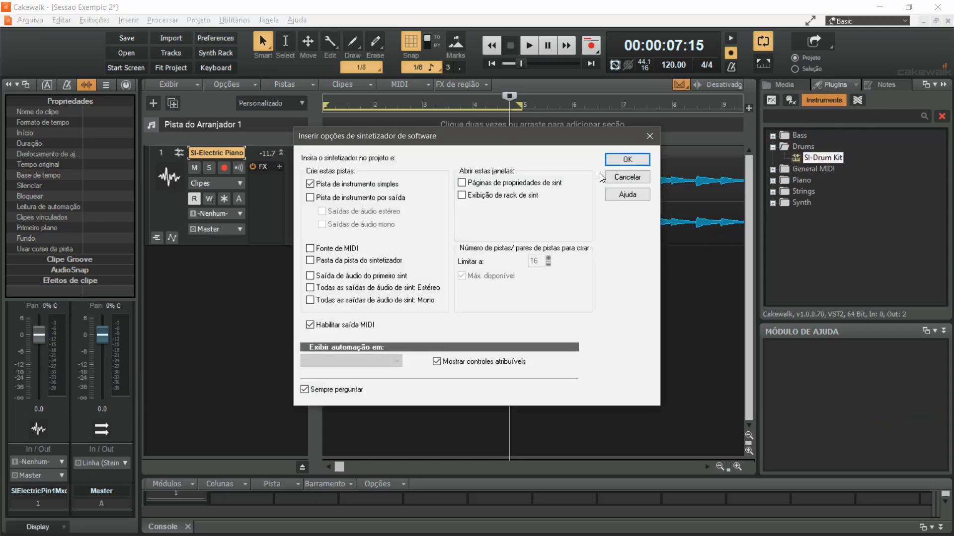
pyautogui.click(625, 161)
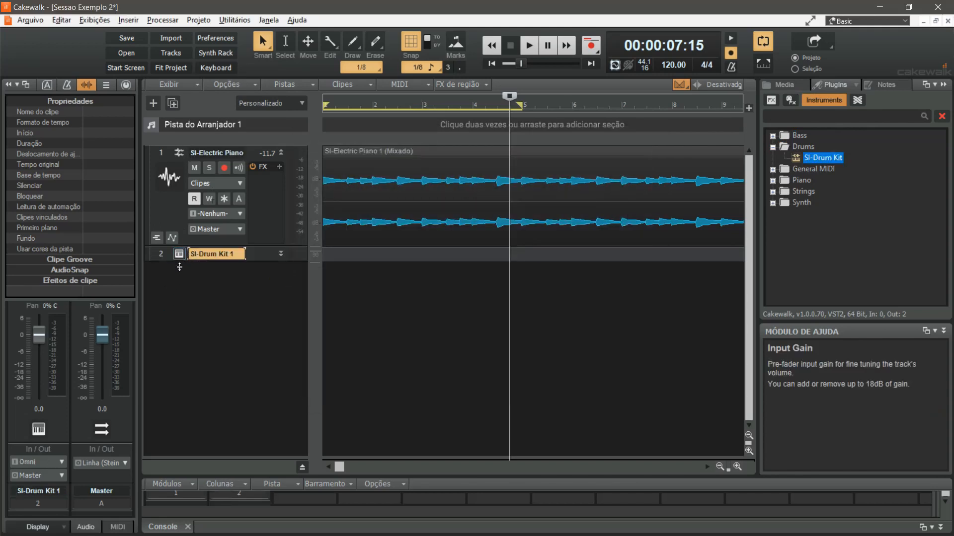
pyautogui.moveTo(177, 270); pyautogui.dragTo(180, 325)
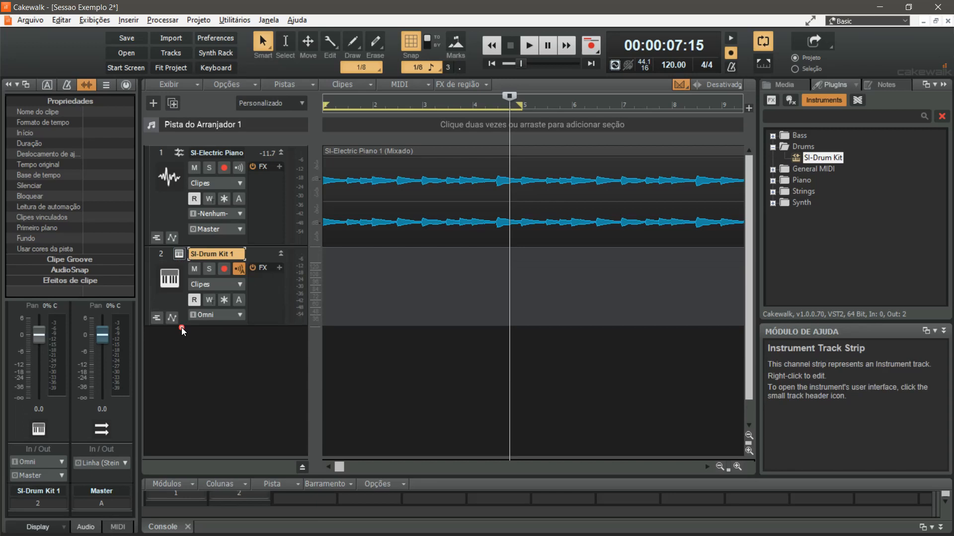
# In the SI-Drum Kit interface, audition two toms, load the Smooth.prog program and close the instrument window
pyautogui.click(179, 254)
pyautogui.click(584, 442)
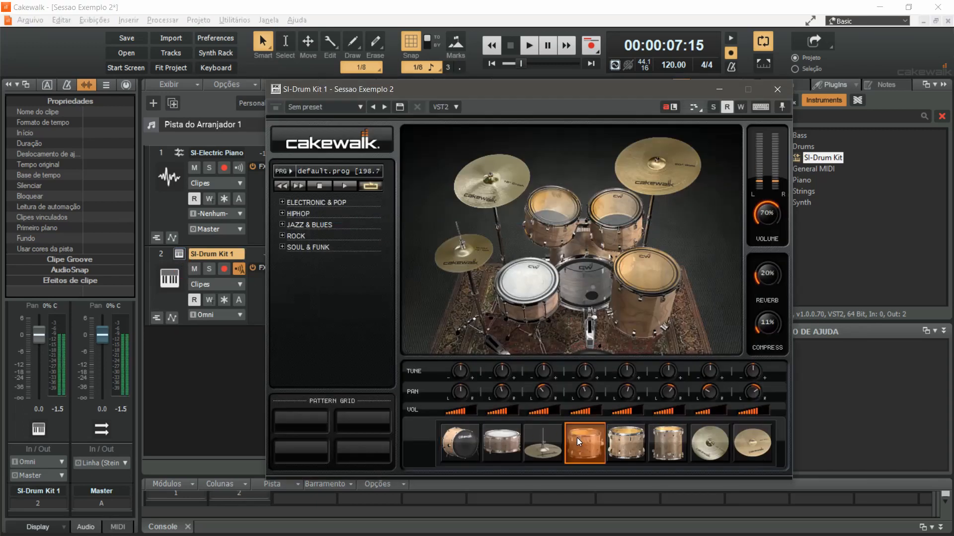
pyautogui.click(626, 442)
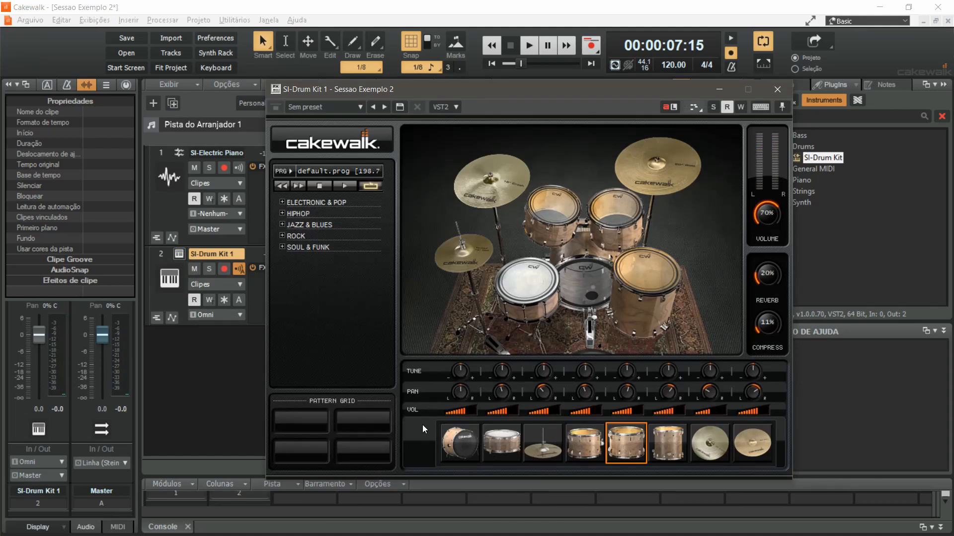
pyautogui.click(334, 171)
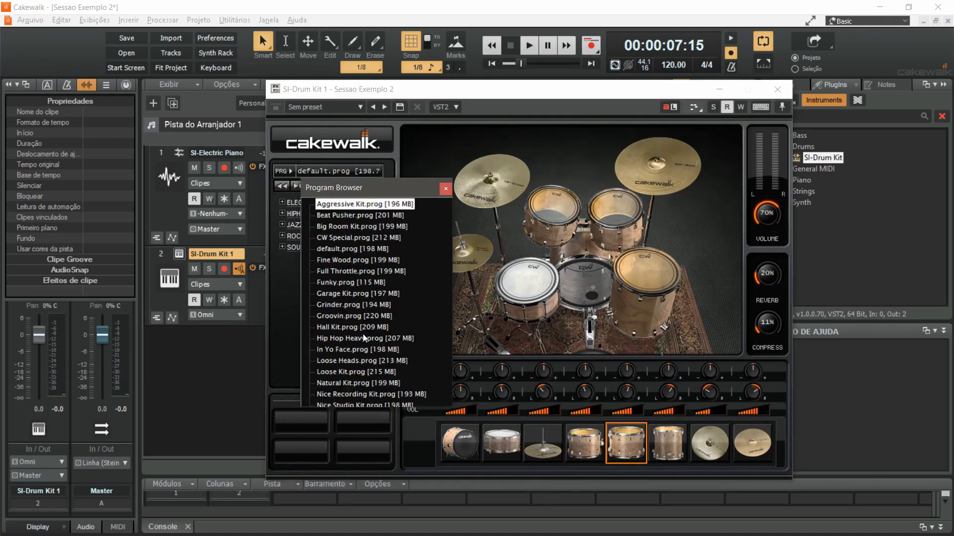
pyautogui.scroll(-3, 364, 338)
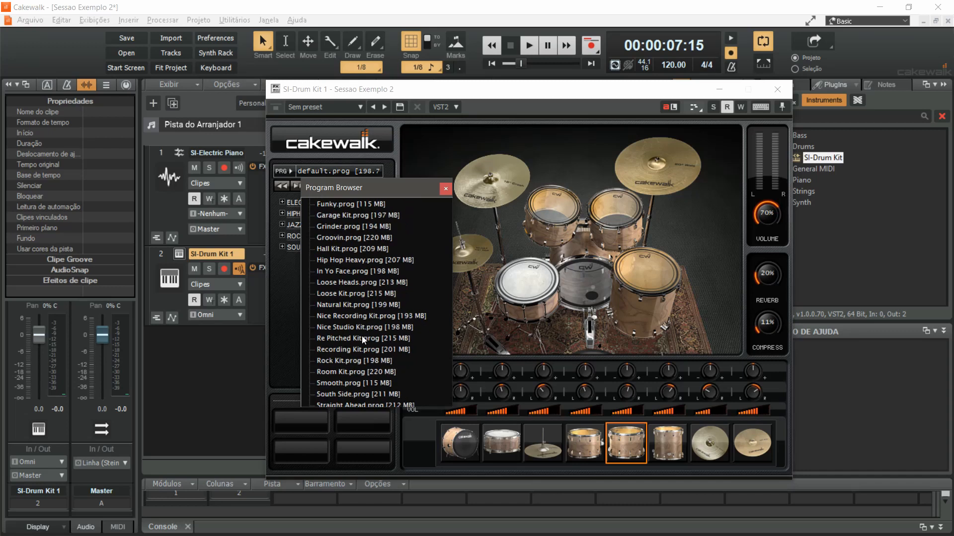
pyautogui.click(358, 384)
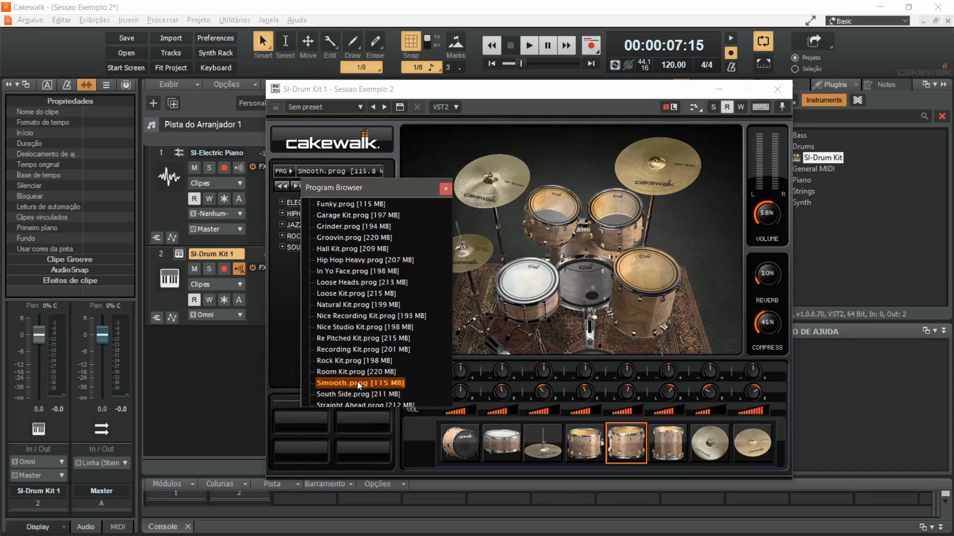
pyautogui.click(448, 186)
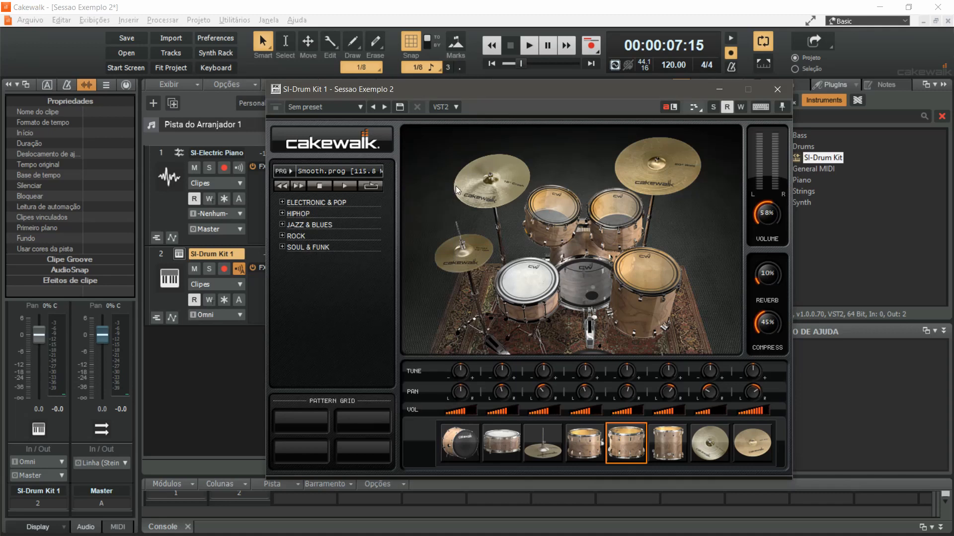
pyautogui.click(781, 91)
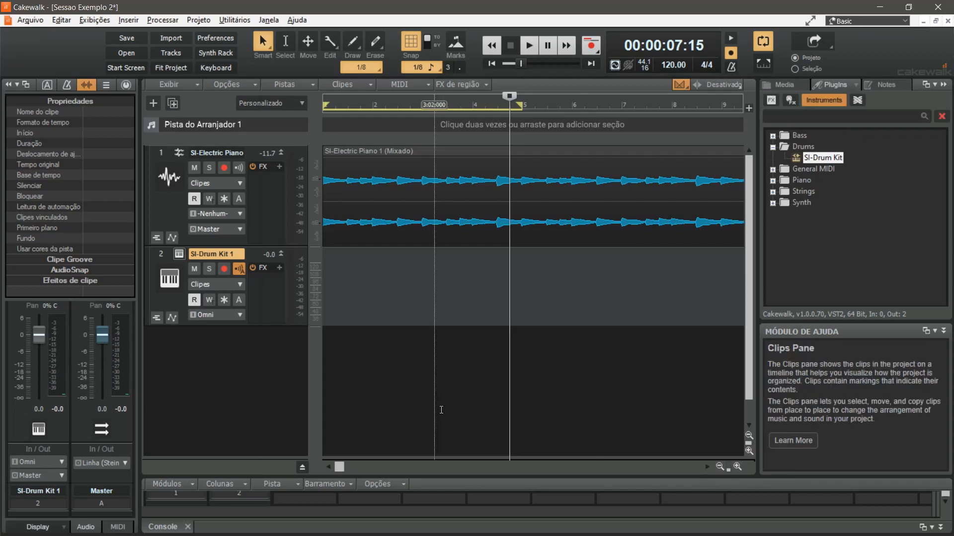
# Open the SI-Drum Kit track's piano roll at full size and audition the drum sounds on keys around C3 and C4
pyautogui.doubleClick(397, 300)
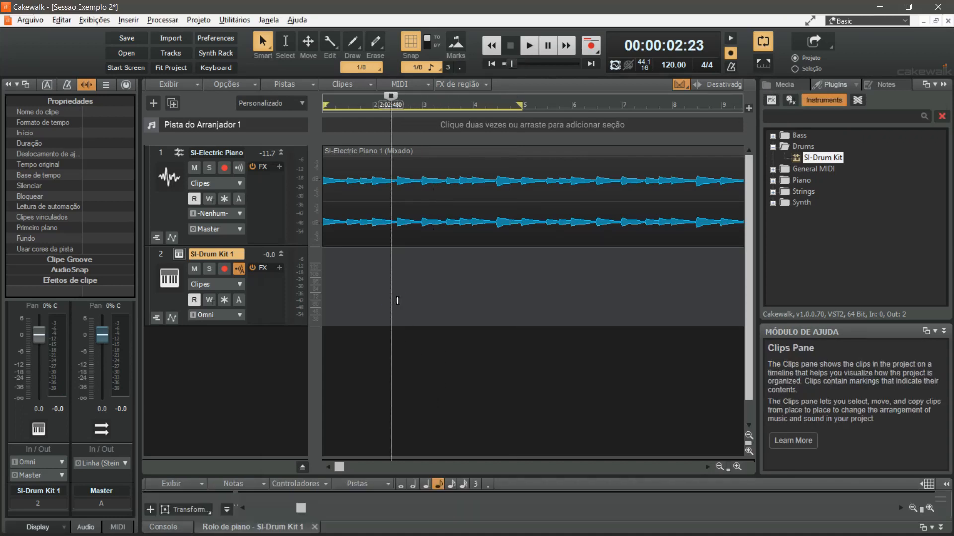
pyautogui.doubleClick(263, 528)
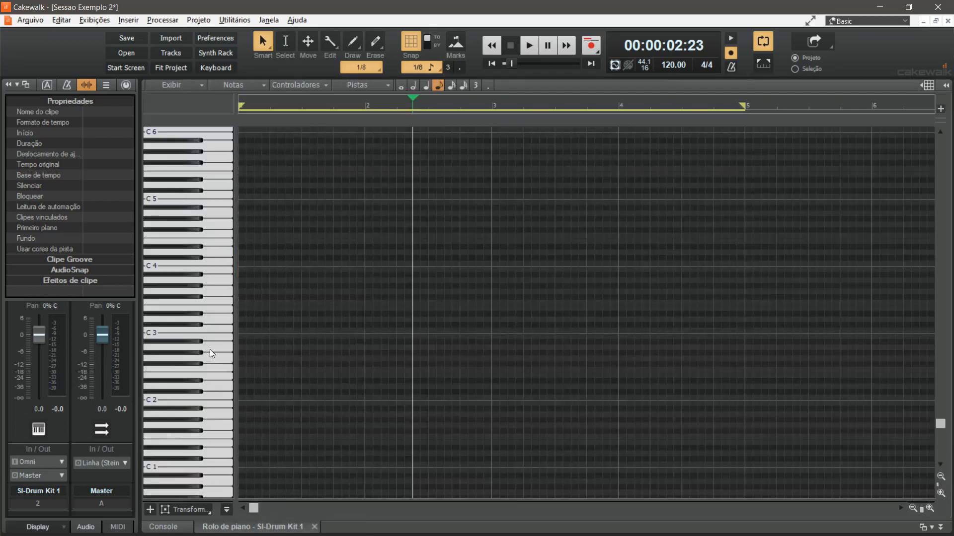
pyautogui.click(209, 297)
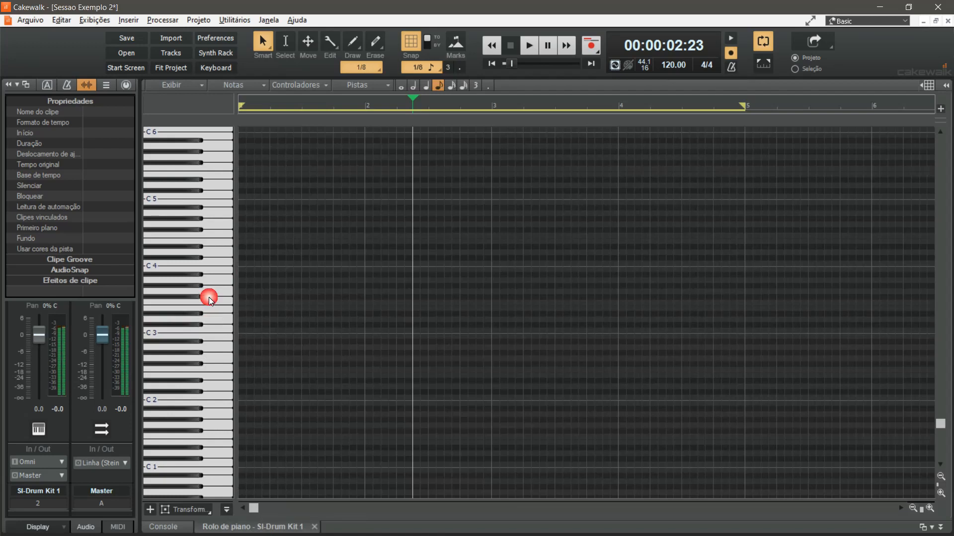
pyautogui.click(198, 295)
pyautogui.click(199, 287)
pyautogui.click(213, 264)
pyautogui.click(207, 228)
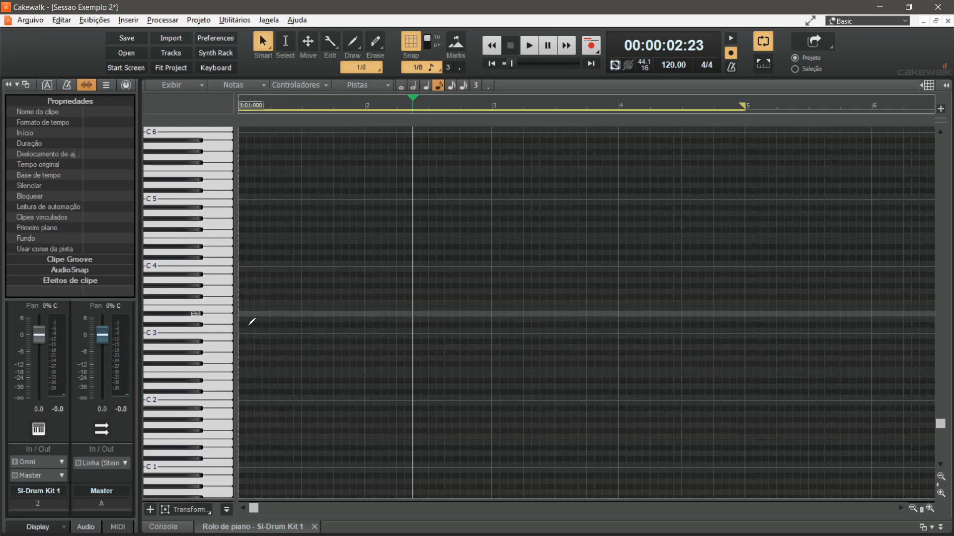
pyautogui.click(215, 332)
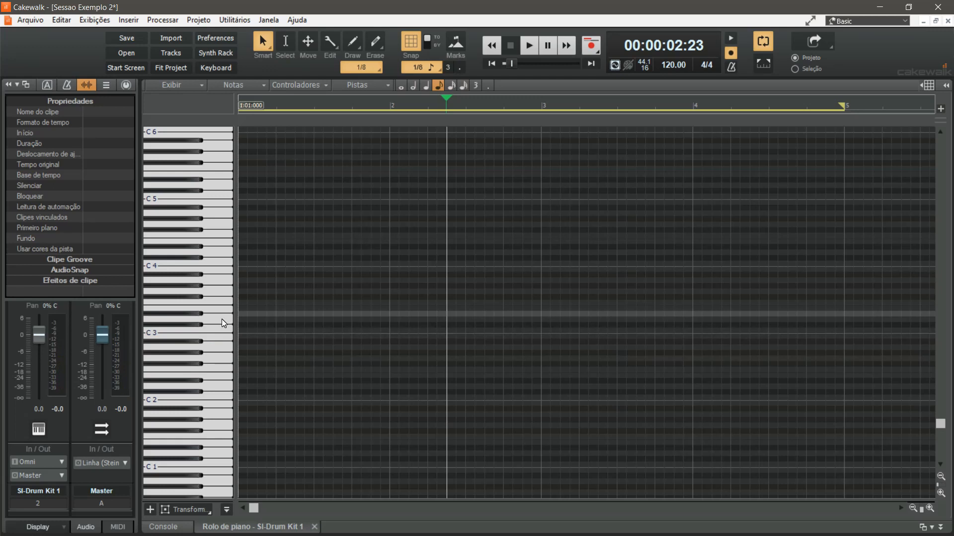
pyautogui.click(222, 319)
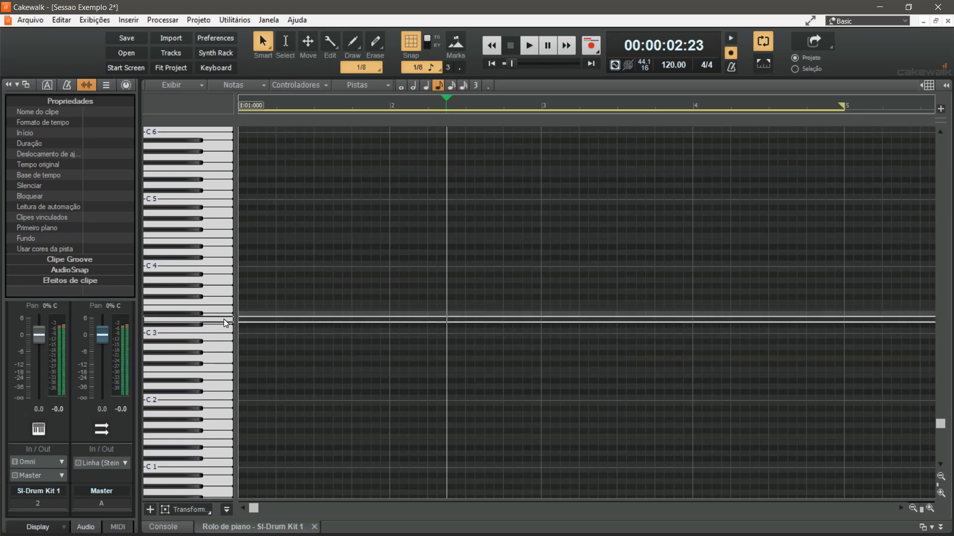
pyautogui.click(198, 296)
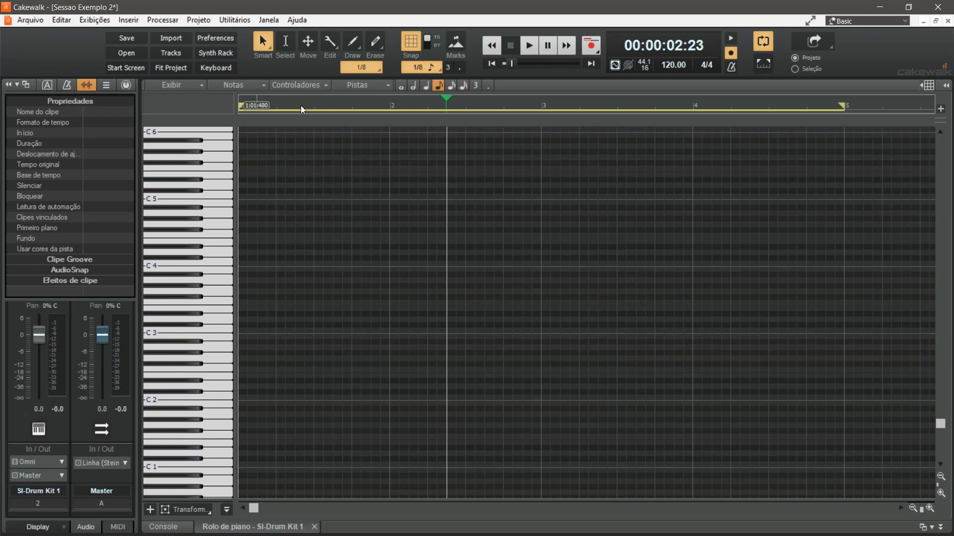
pyautogui.moveTo(851, 114)
pyautogui.mouseDown()
pyautogui.moveTo(358, 115)
pyautogui.moveTo(740, 116)
pyautogui.moveTo(859, 127)
pyautogui.mouseUp()
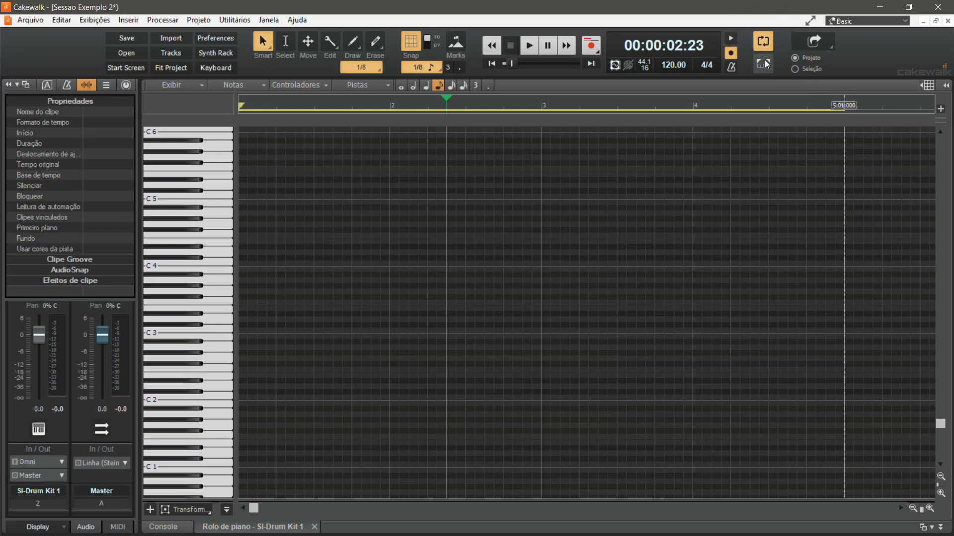
# Enter eighth notes over bars 1–4: C3 on each beat 1, after beat 2 of bar 2 and on 4:04, D3 on each beat 3
pyautogui.click(764, 42)
pyautogui.click(767, 44)
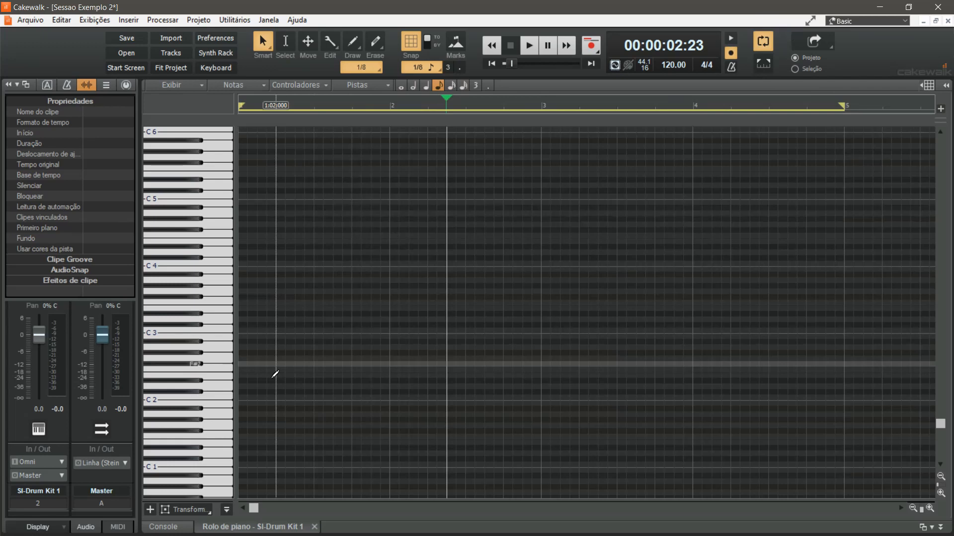
pyautogui.click(249, 336)
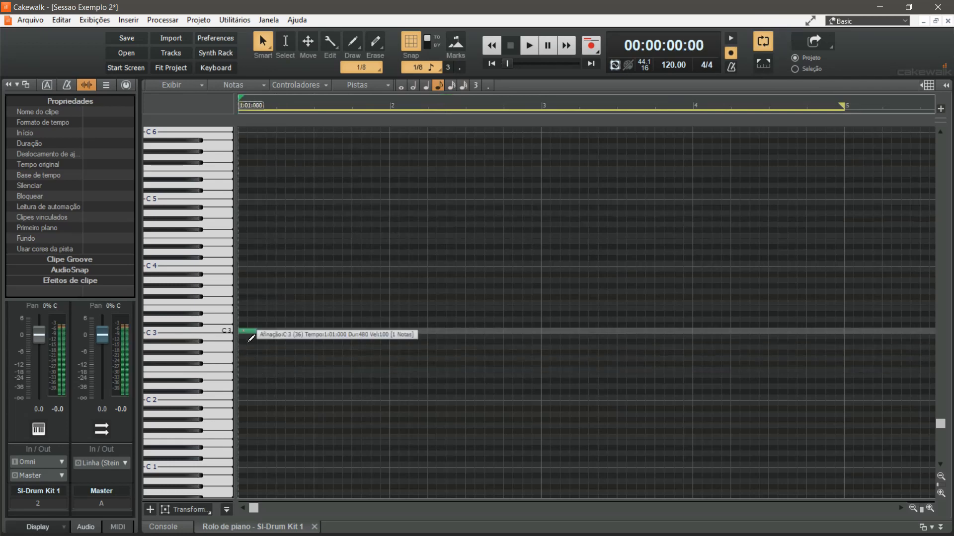
pyautogui.click(326, 320)
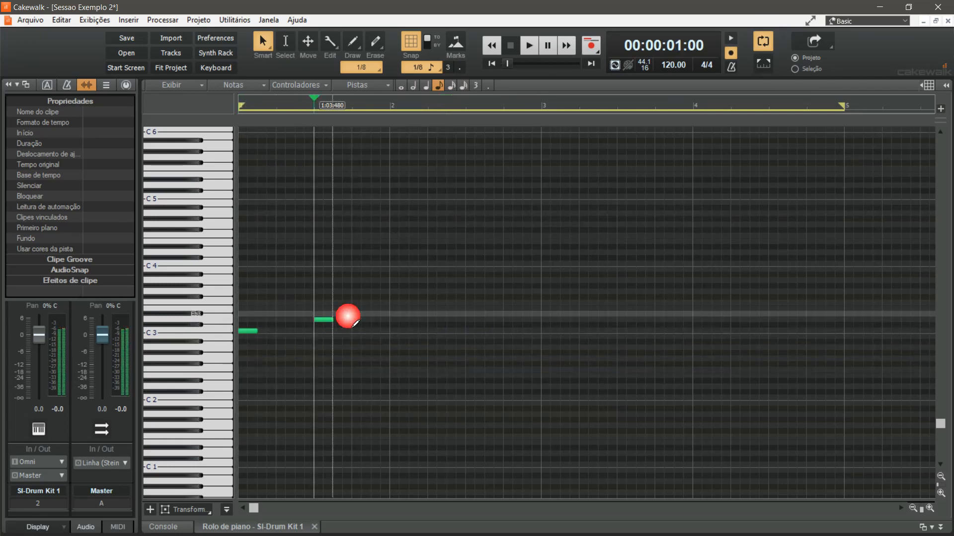
pyautogui.click(397, 332)
pyautogui.click(456, 331)
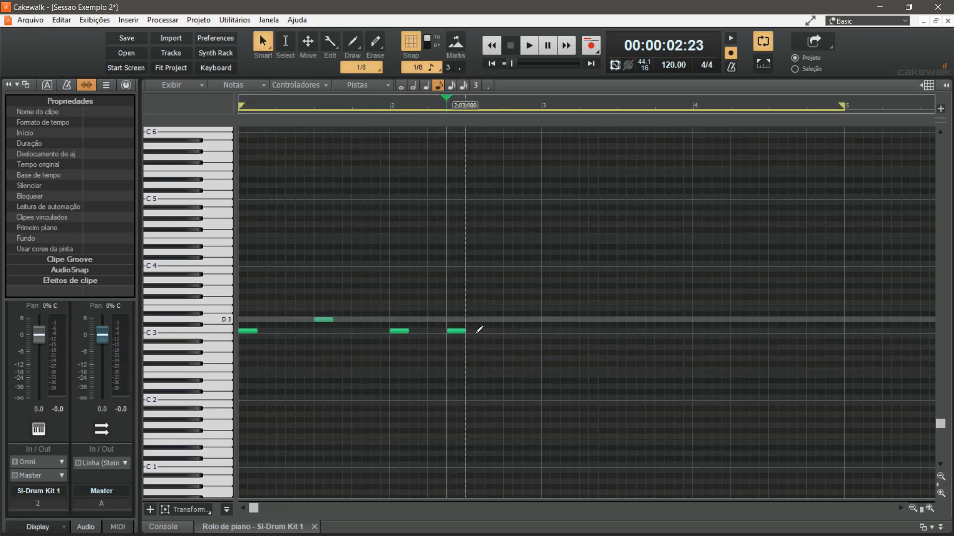
pyautogui.click(474, 321)
pyautogui.click(550, 332)
pyautogui.click(626, 320)
pyautogui.click(702, 332)
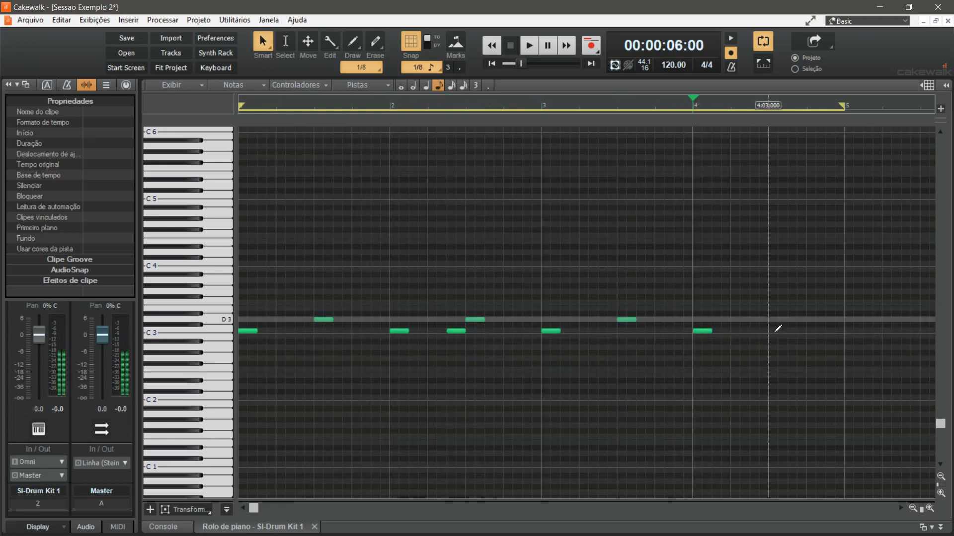
pyautogui.click(778, 321)
pyautogui.click(815, 332)
# Add F#3 eighth-length notes on every beat of bars 1–4 and play the drum pattern
pyautogui.click(247, 297)
pyautogui.click(286, 297)
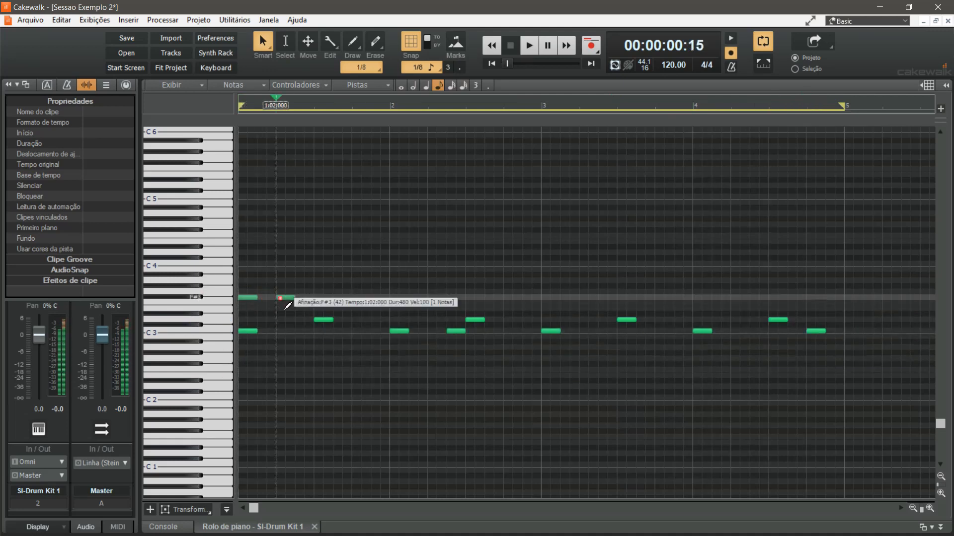
pyautogui.click(321, 297)
pyautogui.click(357, 297)
pyautogui.click(397, 297)
pyautogui.click(441, 297)
pyautogui.click(472, 297)
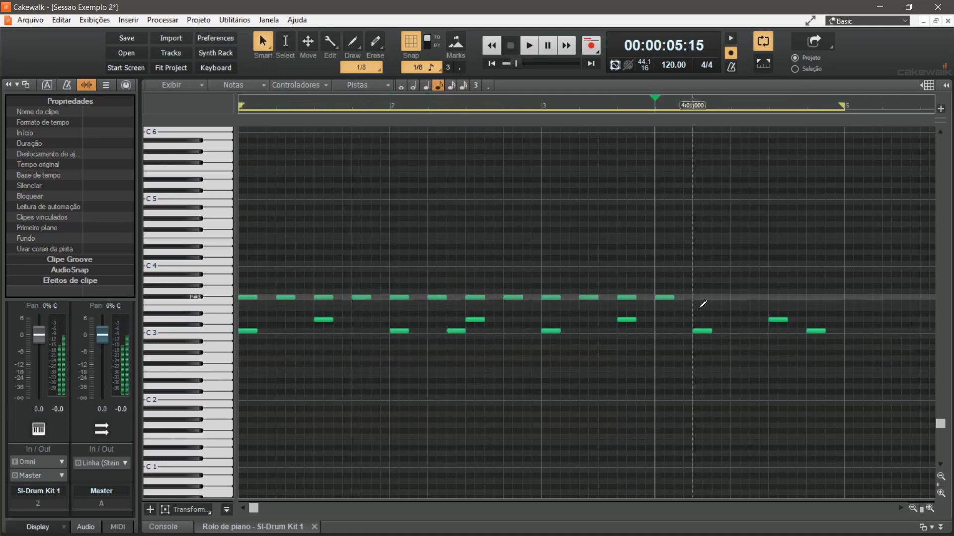
pyautogui.click(702, 297)
pyautogui.click(740, 297)
pyautogui.click(778, 297)
pyautogui.click(815, 297)
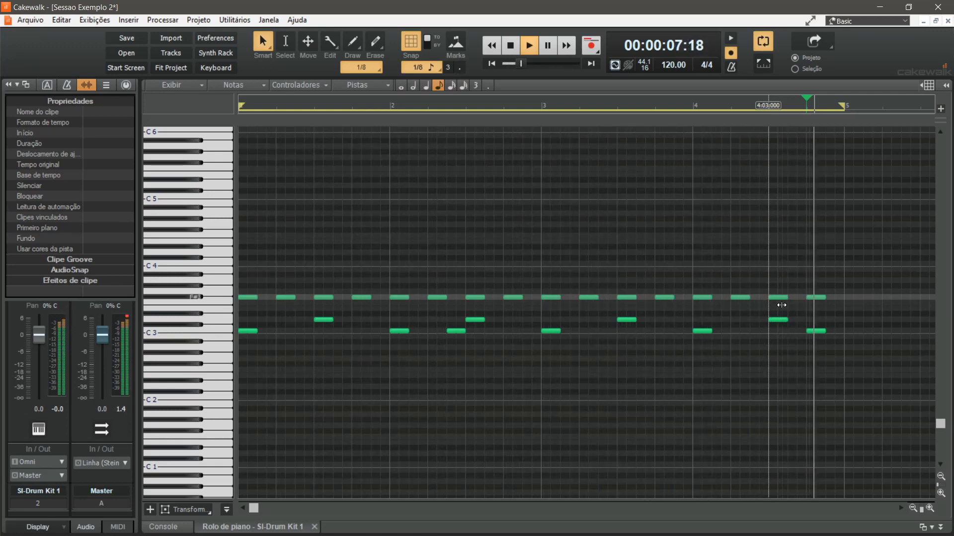
pyautogui.press('space')
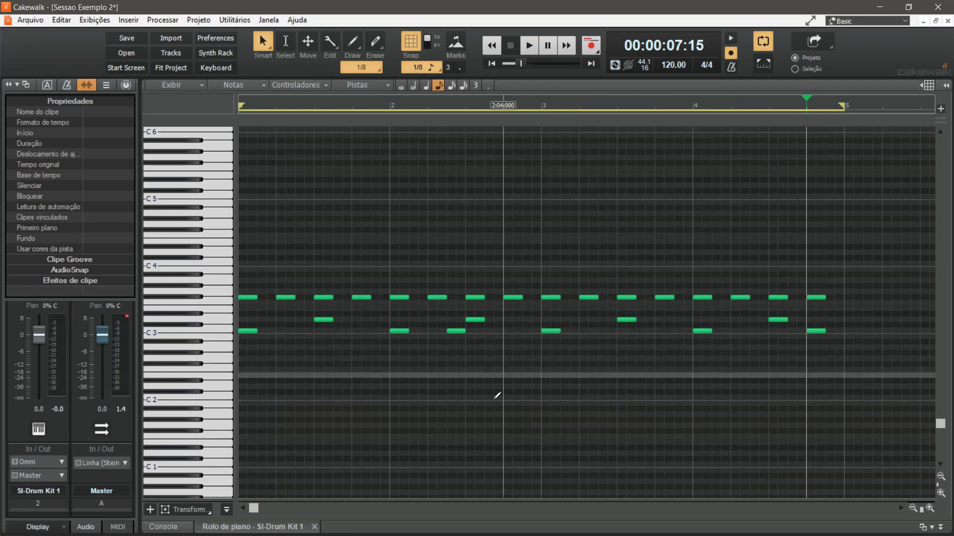
# Reveal the velocity pane, lower all F#3 notes to a velocity of about 68 and play the pattern briefly
pyautogui.moveTo(264, 508); pyautogui.dragTo(278, 385)
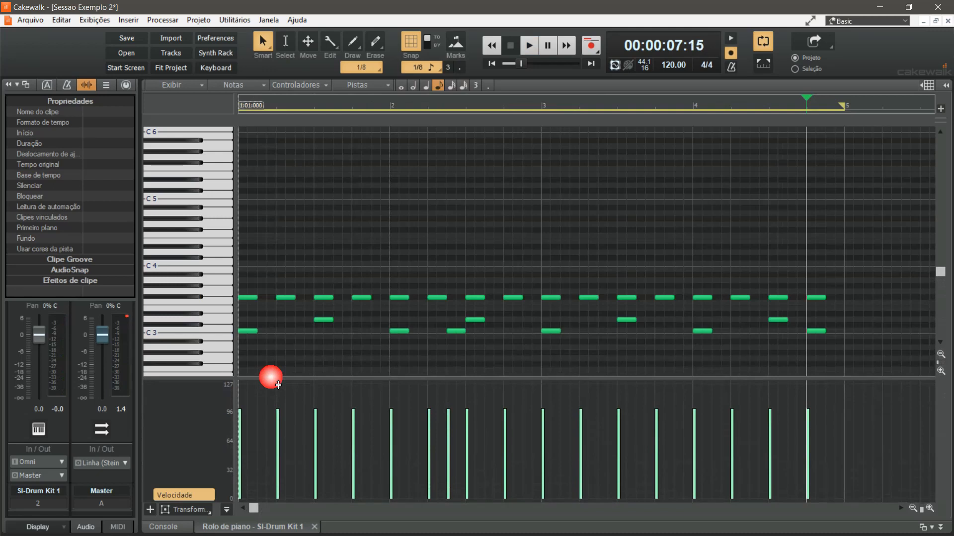
pyautogui.moveTo(851, 309); pyautogui.dragTo(238, 291)
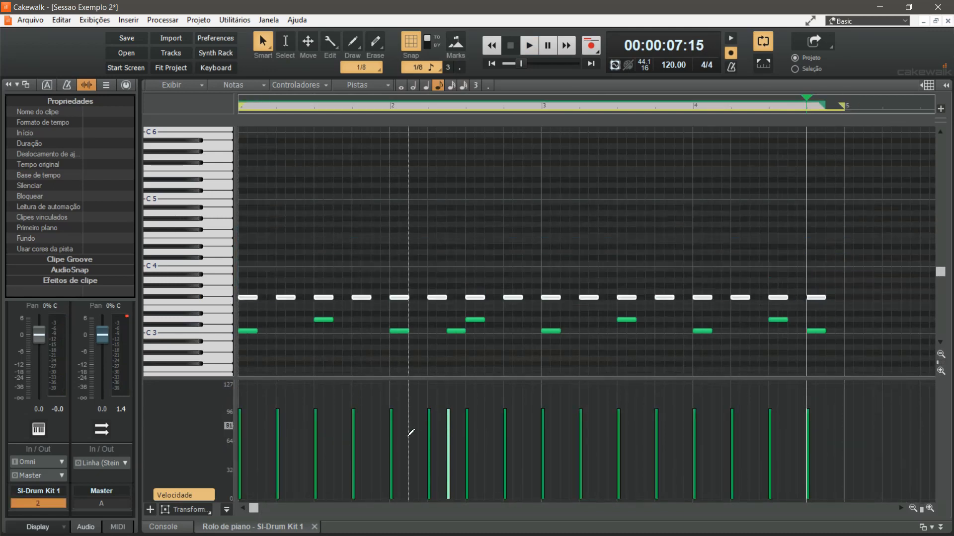
pyautogui.moveTo(353, 410); pyautogui.dragTo(355, 439)
pyautogui.press('space')
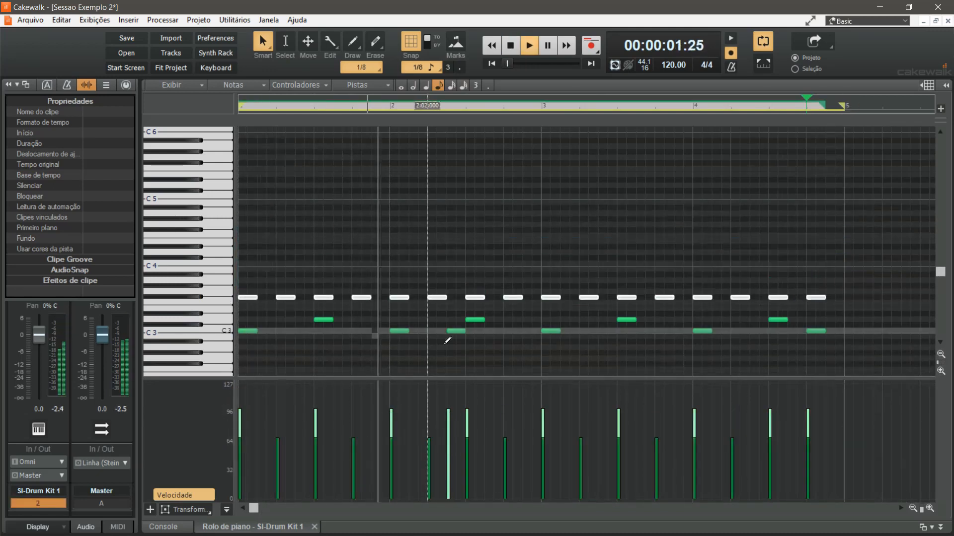
pyautogui.press('space')
# Lower the velocity of the C3 note before beat 3 of bar 2 to about 86 and of the last C3 note to about 84, then play
pyautogui.click(450, 332)
pyautogui.moveTo(450, 412); pyautogui.dragTo(450, 424)
pyautogui.click(815, 331)
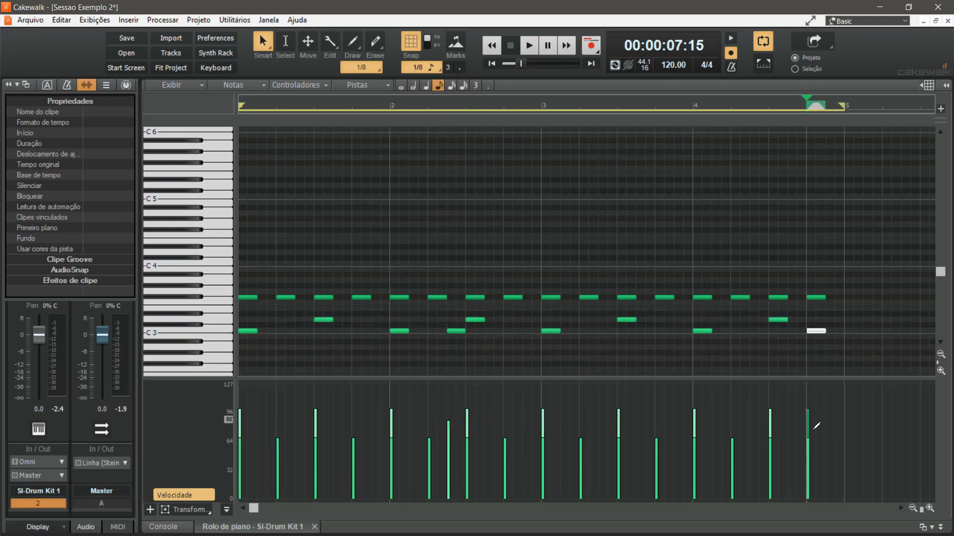
pyautogui.moveTo(814, 422); pyautogui.dragTo(810, 423)
pyautogui.press('space')
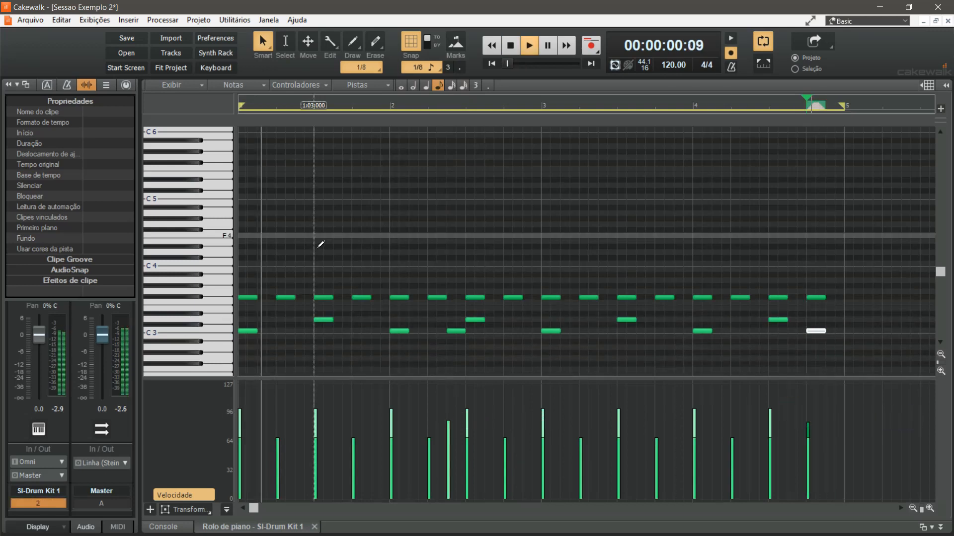
# Stop playback, turn snapping off and delay slightly the starts of bar 2's C3 note before beat 3 and its F#3 notes on beats 2 and 4
pyautogui.click(411, 43)
pyautogui.press('space')
pyautogui.scroll(5, 457, 325)
pyautogui.click(653, 269)
pyautogui.scroll(4, 653, 271)
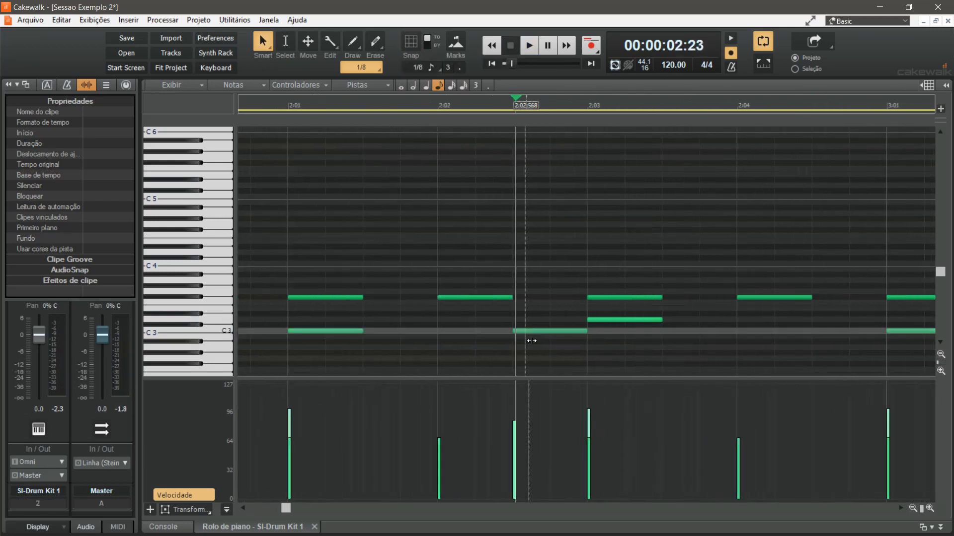
pyautogui.moveTo(520, 331); pyautogui.dragTo(522, 332)
pyautogui.moveTo(447, 298); pyautogui.dragTo(451, 299)
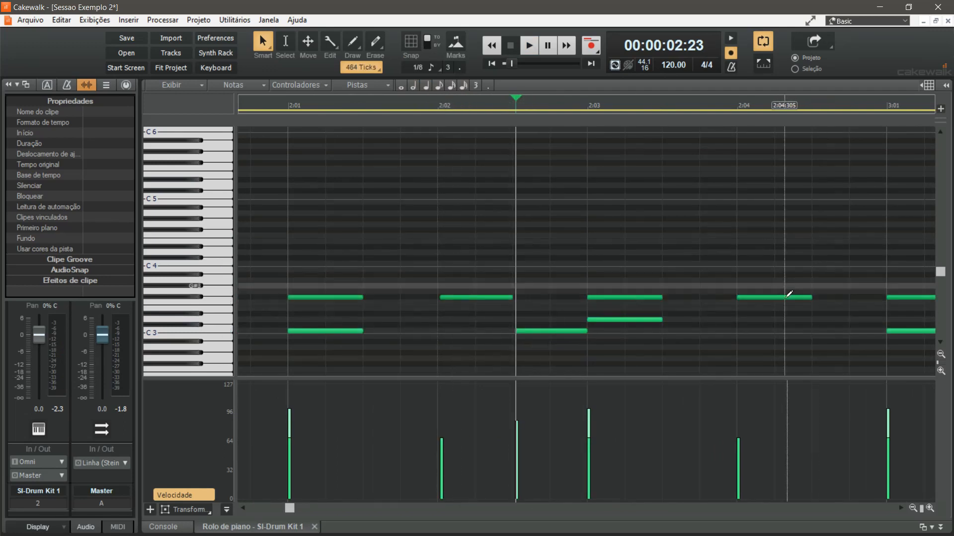
pyautogui.moveTo(767, 297); pyautogui.dragTo(770, 298)
# Delay slightly the starts of the C3 and F#3 notes on beat 4 of bar 4, and play the pattern back
pyautogui.scroll(-5, 702, 314)
pyautogui.scroll(-5, 700, 314)
pyautogui.scroll(10, 598, 315)
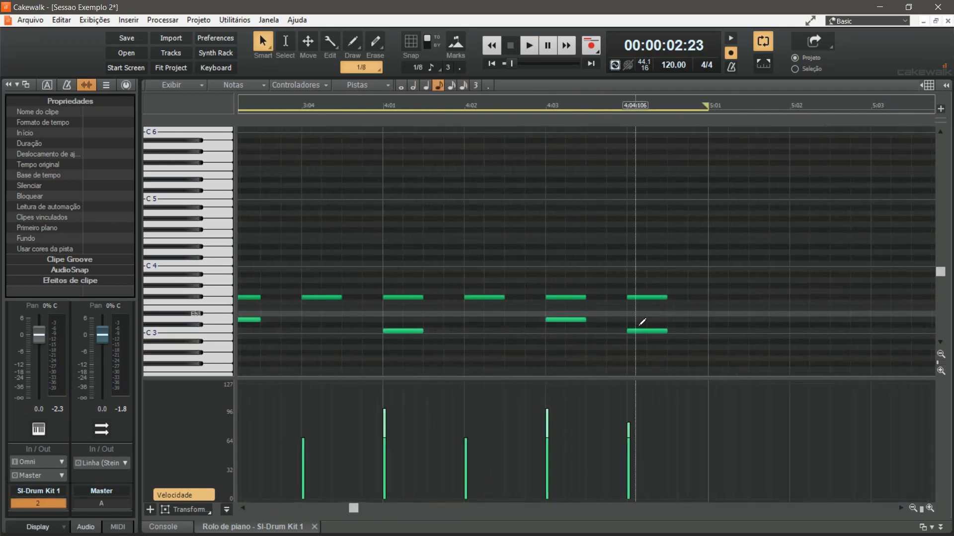
pyautogui.moveTo(622, 337); pyautogui.dragTo(625, 336)
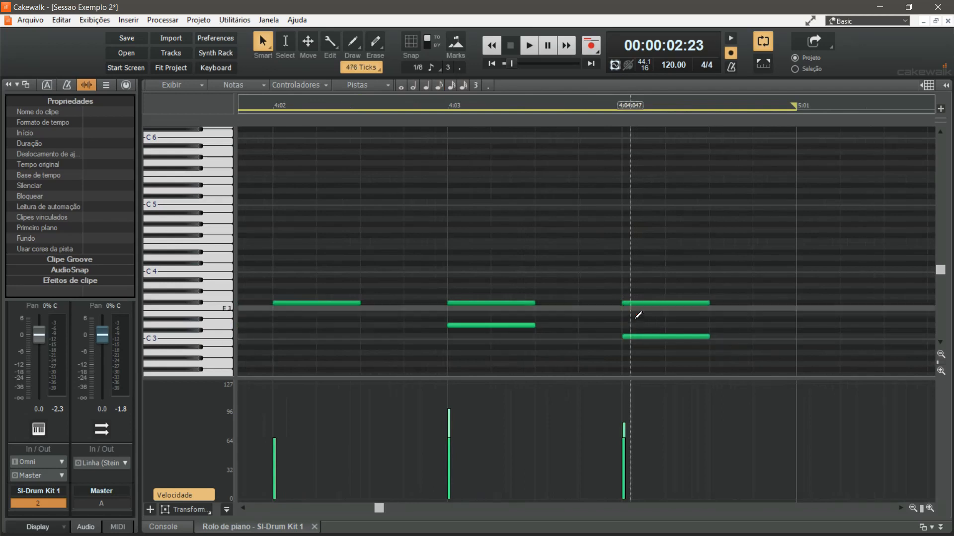
pyautogui.moveTo(623, 303); pyautogui.dragTo(624, 303)
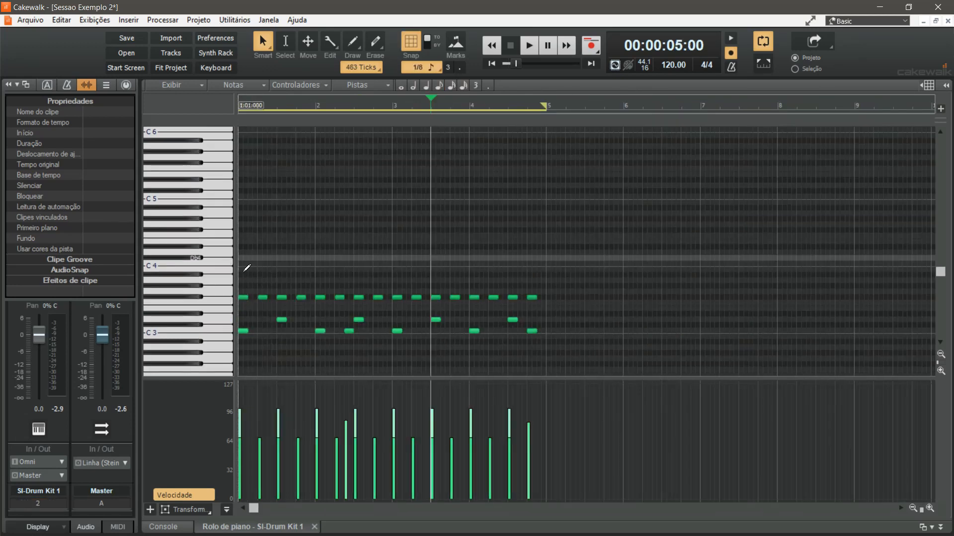
pyautogui.press('space')
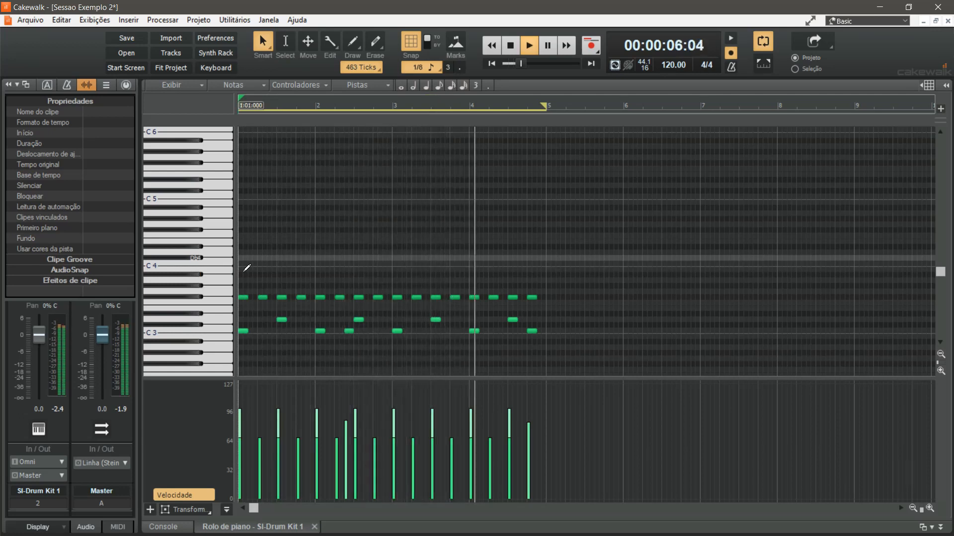
pyautogui.press('space')
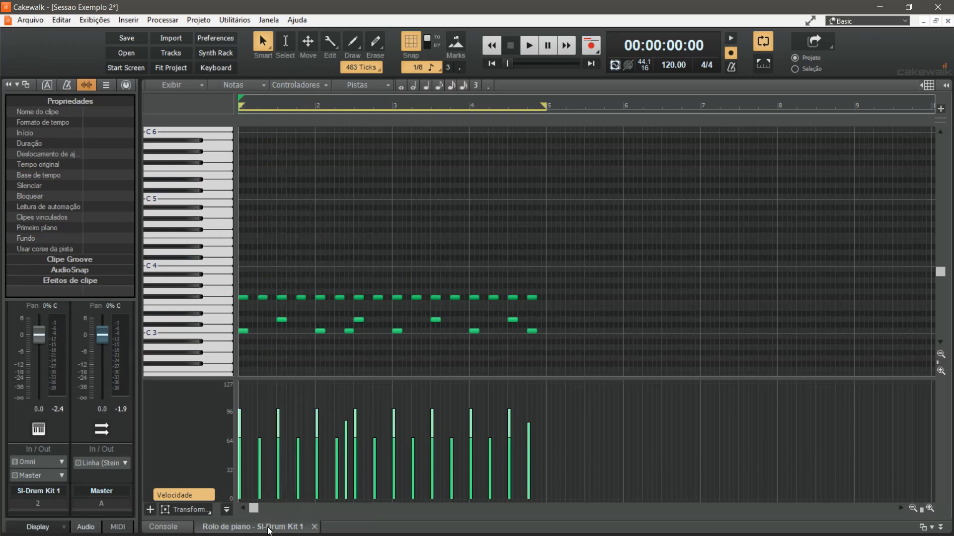
# Collapse the piano roll and duplicate the four-bar SI-Drum Kit clip three times to match the piano audio's length
pyautogui.click(268, 528)
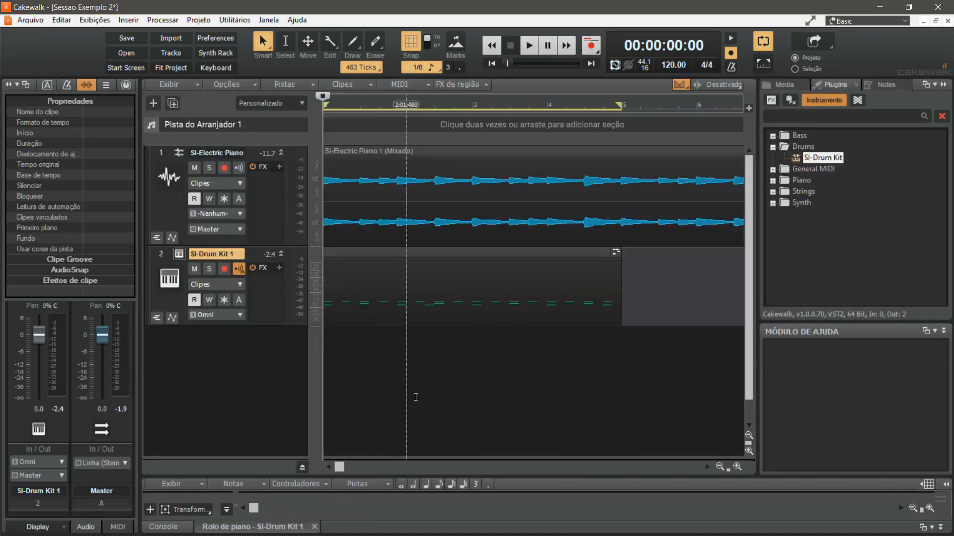
pyautogui.scroll(-5, 484, 282)
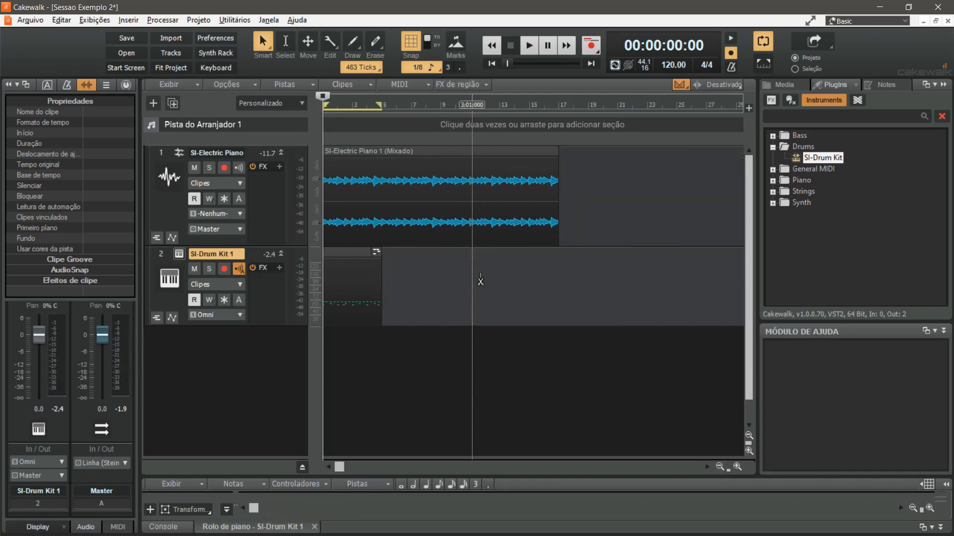
pyautogui.click(356, 262)
pyautogui.hotkey('ctrl', 'd')
pyautogui.hotkey('ctrl', 'd')
pyautogui.hotkey('ctrl', 'd')
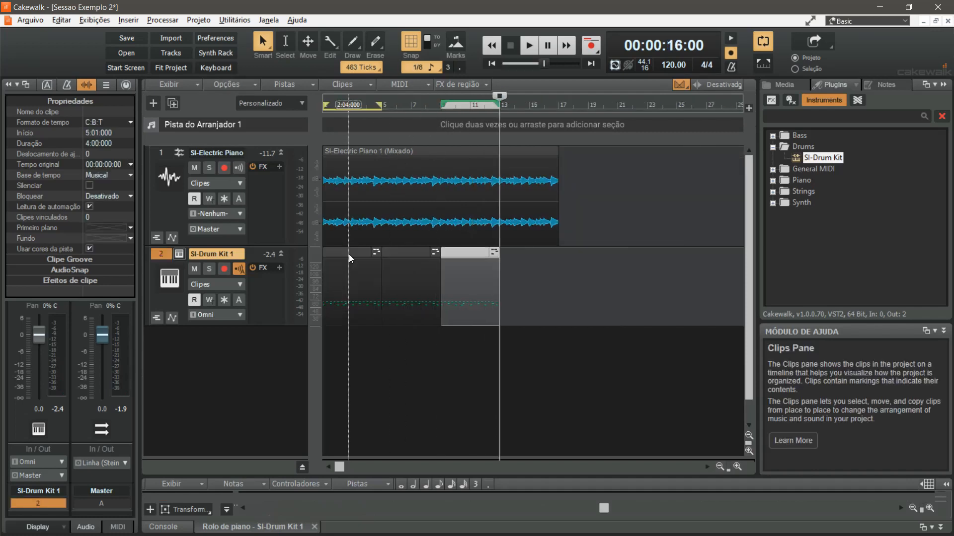
# Play the piano and drum tracks together from the project start and turn loop playback off
pyautogui.click(324, 120)
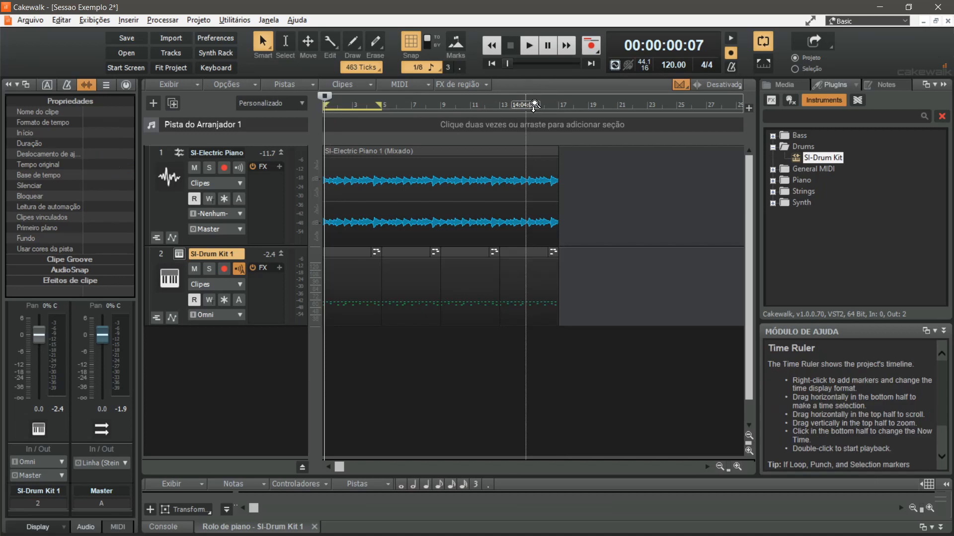
pyautogui.press('space')
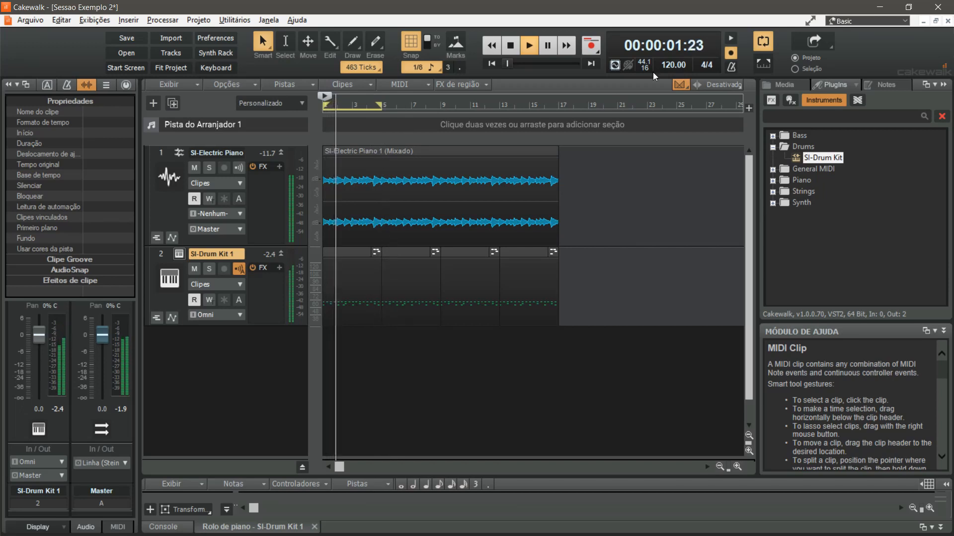
pyautogui.click(763, 44)
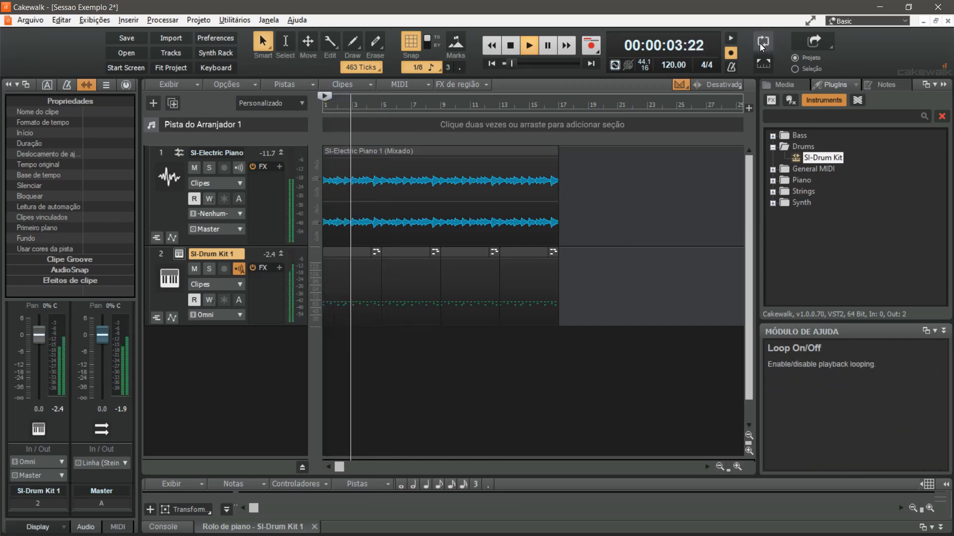
pyautogui.press('space')
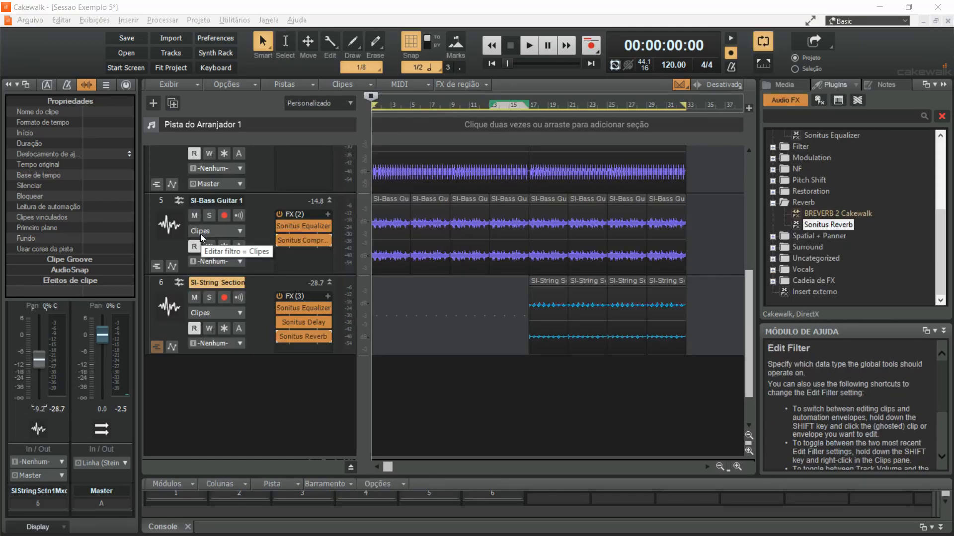
# Play Sessao Exemplo 5 and inspect the Sonitus Equalizer, Compressor and Reverb settings on the SI-Electric Piano track
pyautogui.press('space')
pyautogui.scroll(5, 394, 232)
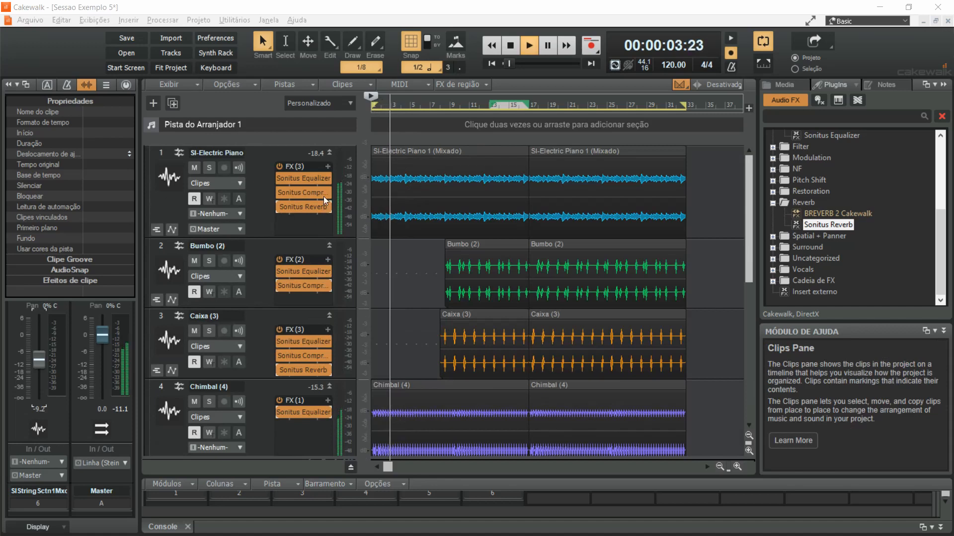
pyautogui.doubleClick(311, 182)
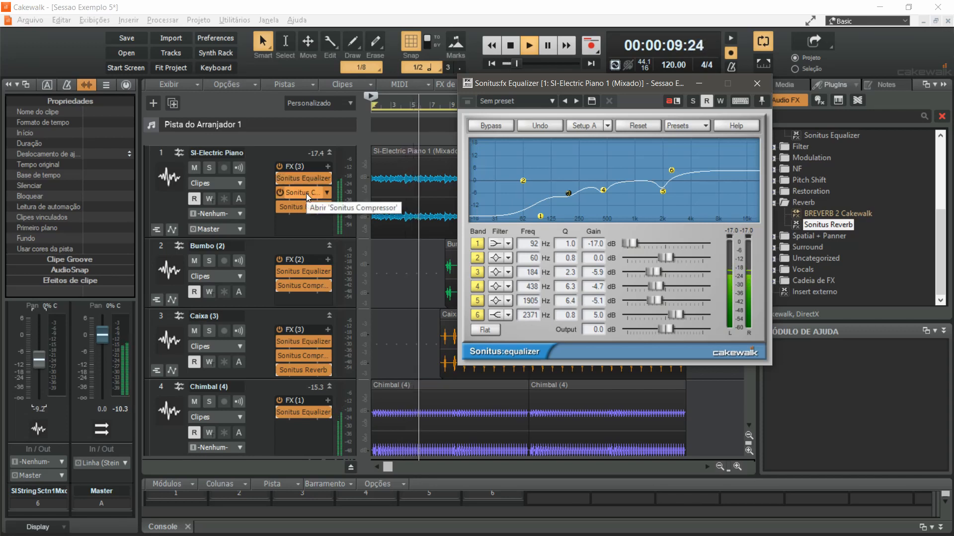
pyautogui.doubleClick(306, 192)
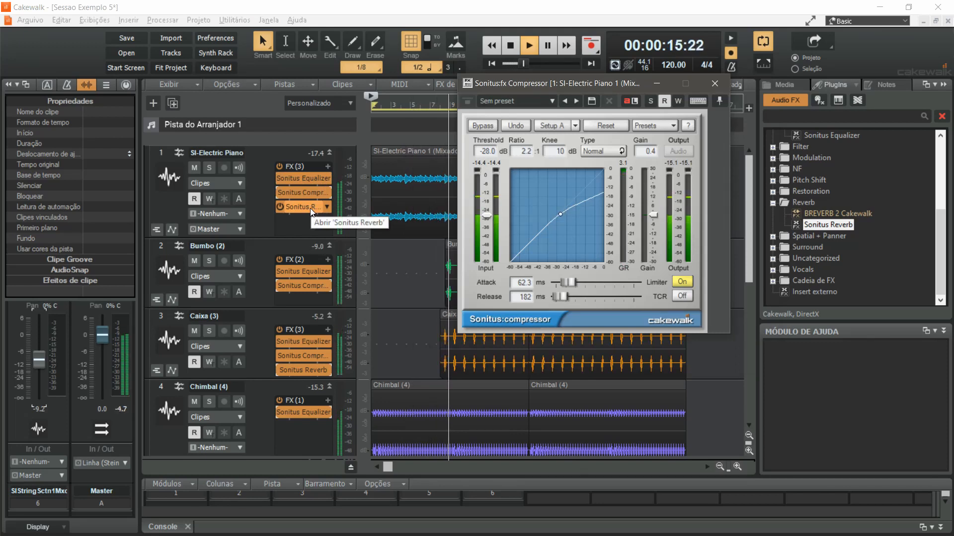
pyautogui.doubleClick(312, 207)
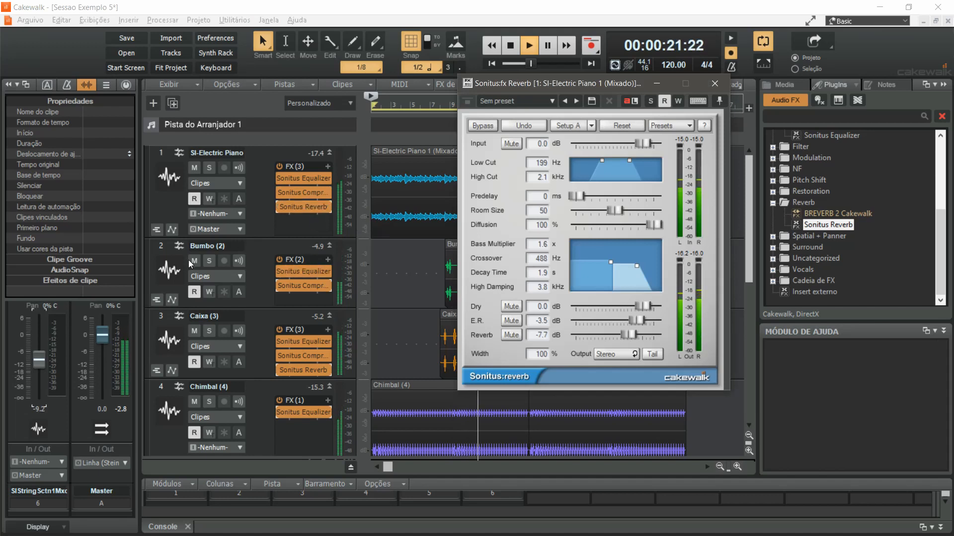
# Inspect the Sonitus Equalizer and Sonitus Compressor settings on the Bumbo (2) track during playback
pyautogui.doubleClick(302, 273)
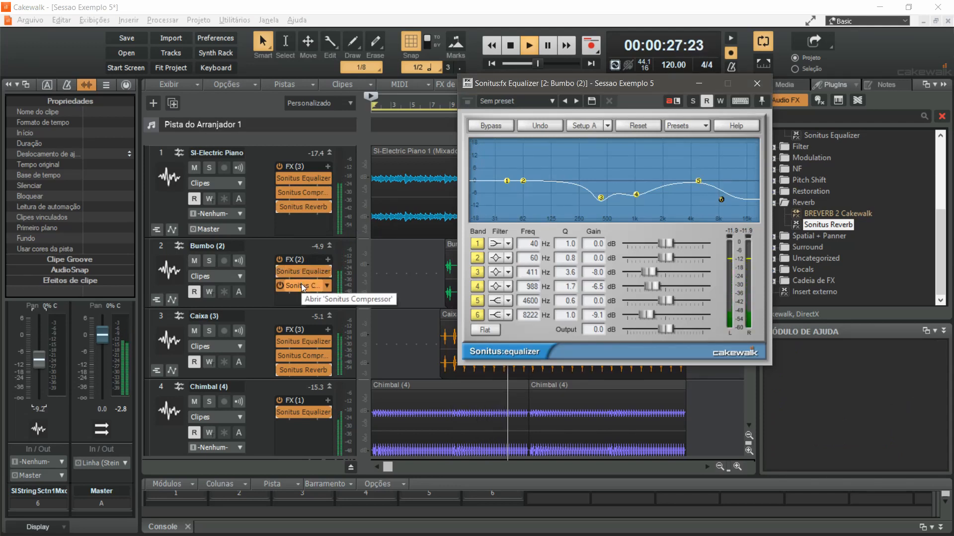
pyautogui.doubleClick(301, 285)
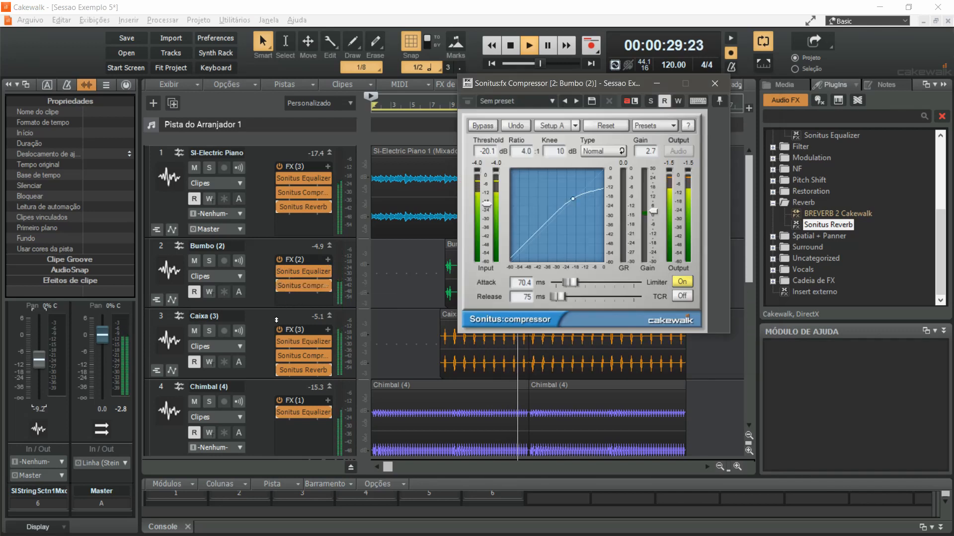
pyautogui.scroll(-1, 265, 318)
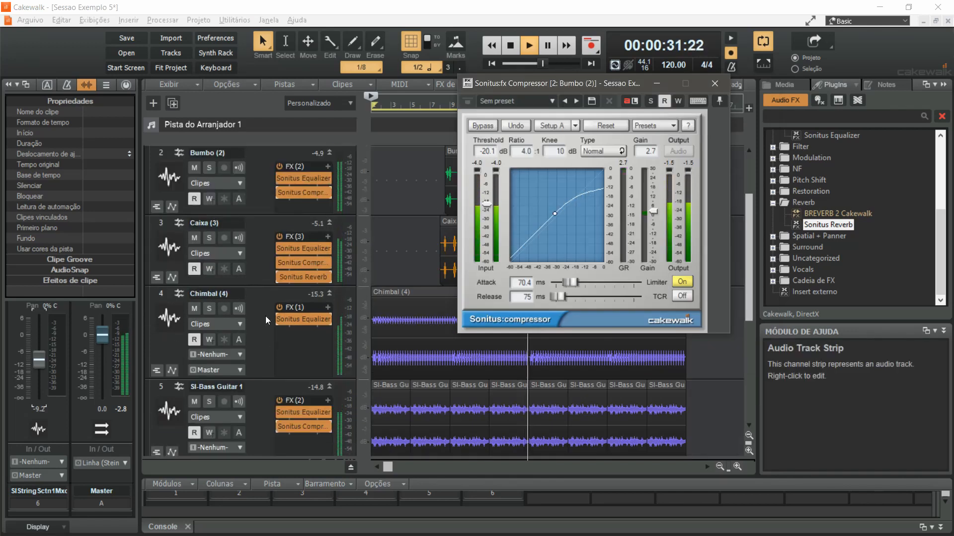
pyautogui.scroll(1, 266, 316)
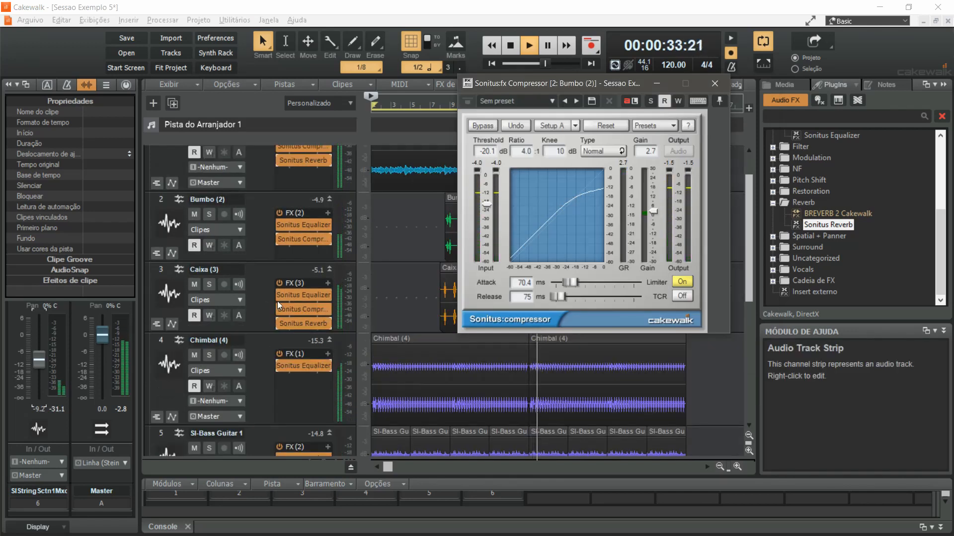
# Inspect the Sonitus Equalizer and Compressor on the Caixa (3) track and set its Sonitus Reverb's reverb level to -7.9 dB
pyautogui.doubleClick(296, 295)
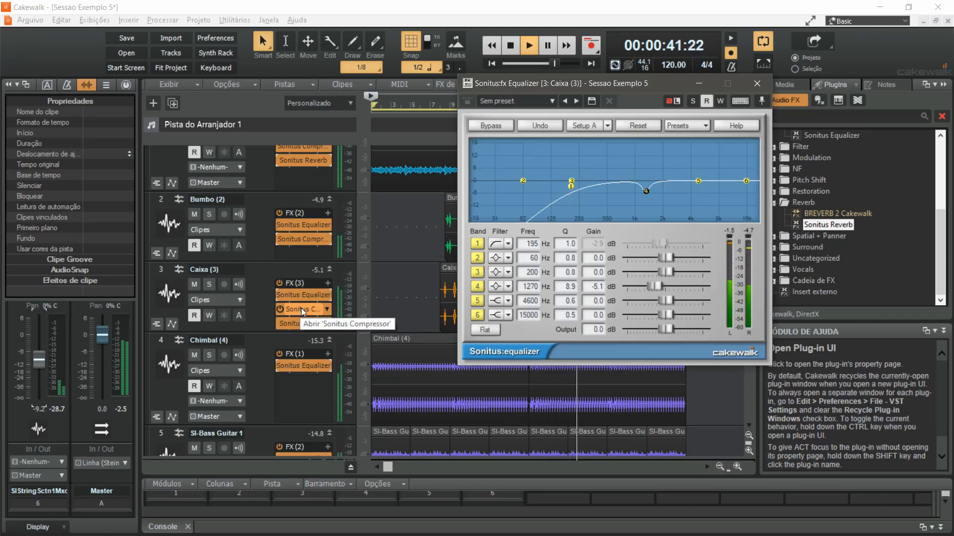
pyautogui.click(301, 308)
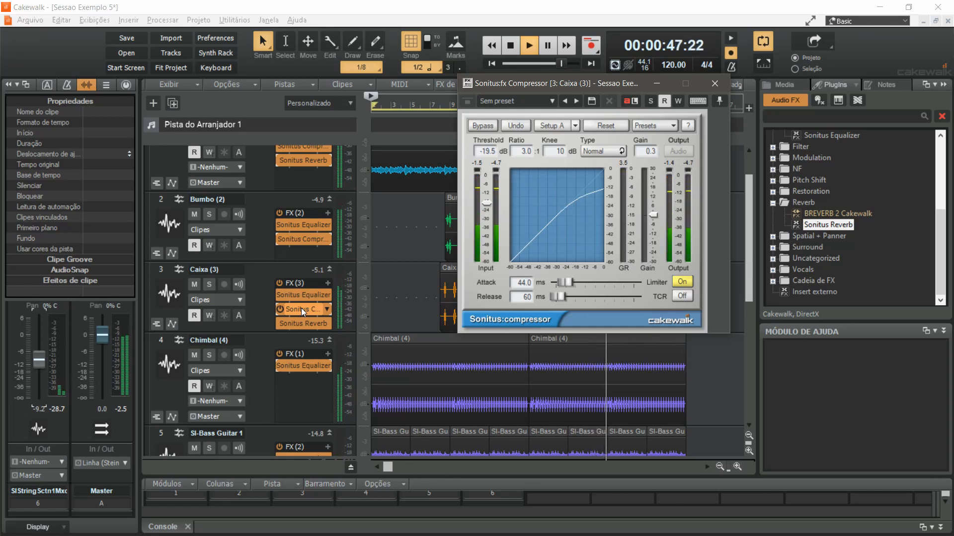
pyautogui.doubleClick(303, 323)
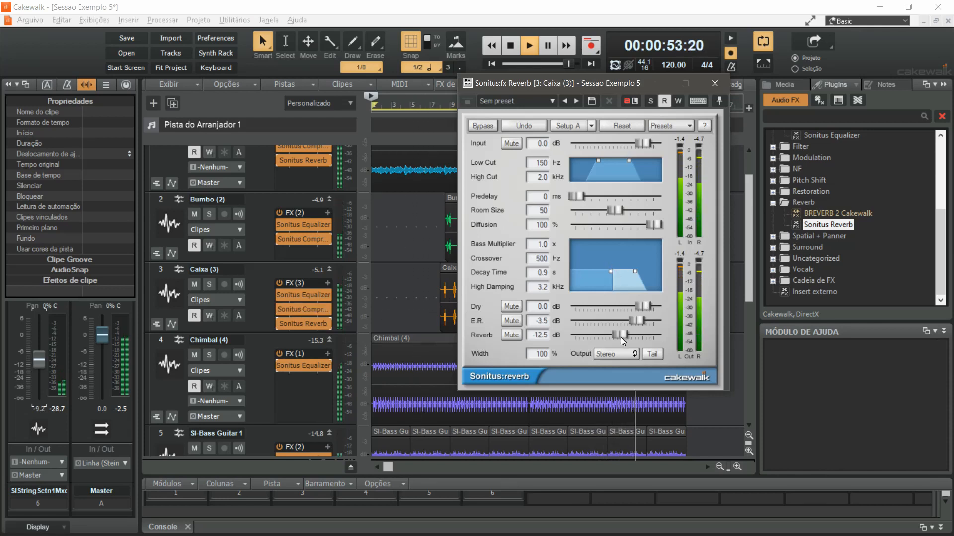
pyautogui.moveTo(621, 336)
pyautogui.mouseDown()
pyautogui.moveTo(645, 335)
pyautogui.moveTo(628, 335)
pyautogui.mouseUp()
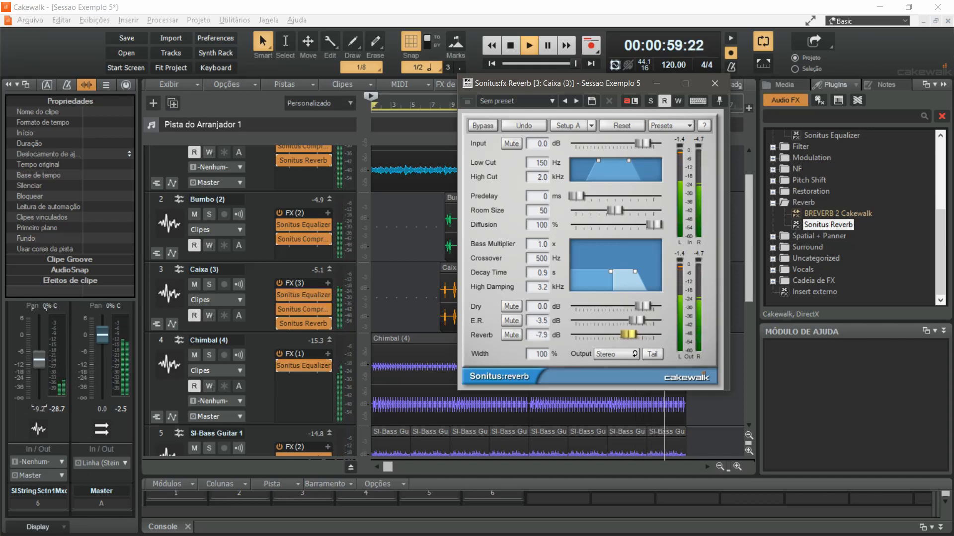
# Inspect the Sonitus Equalizer on Chimbal (4) and the Equalizer and Compressor on SI-Bass Guitar 1, briefly soloing the bass
pyautogui.doubleClick(300, 364)
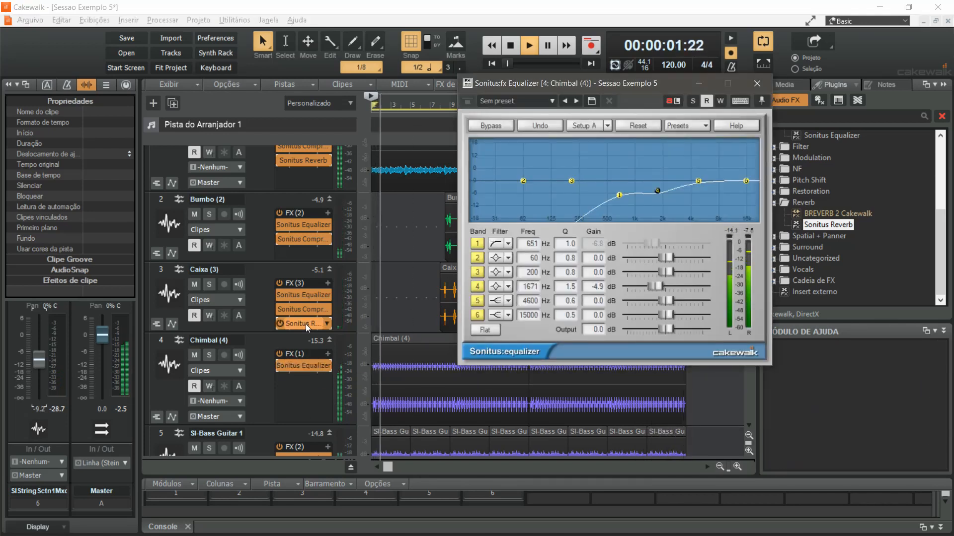
pyautogui.scroll(-2, 301, 342)
pyautogui.scroll(-1, 298, 338)
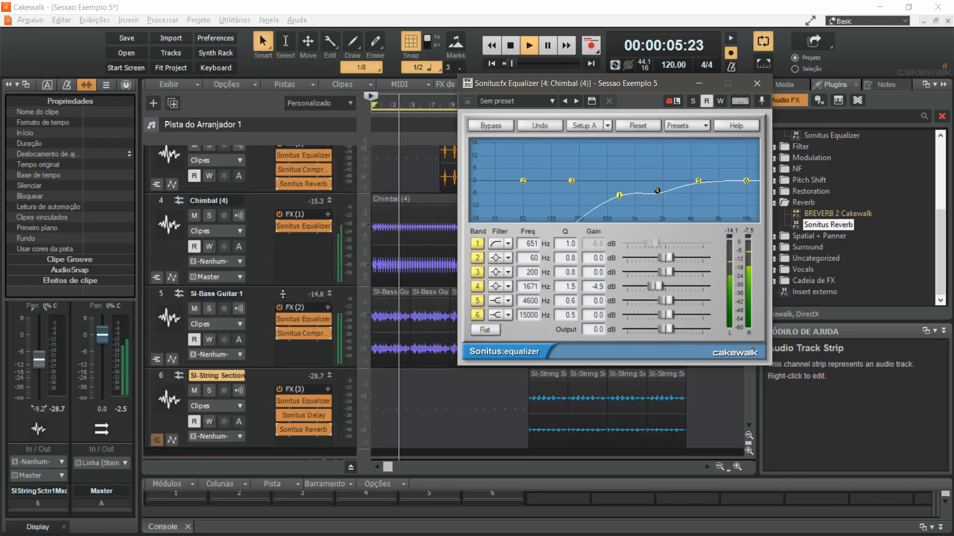
pyautogui.doubleClick(305, 317)
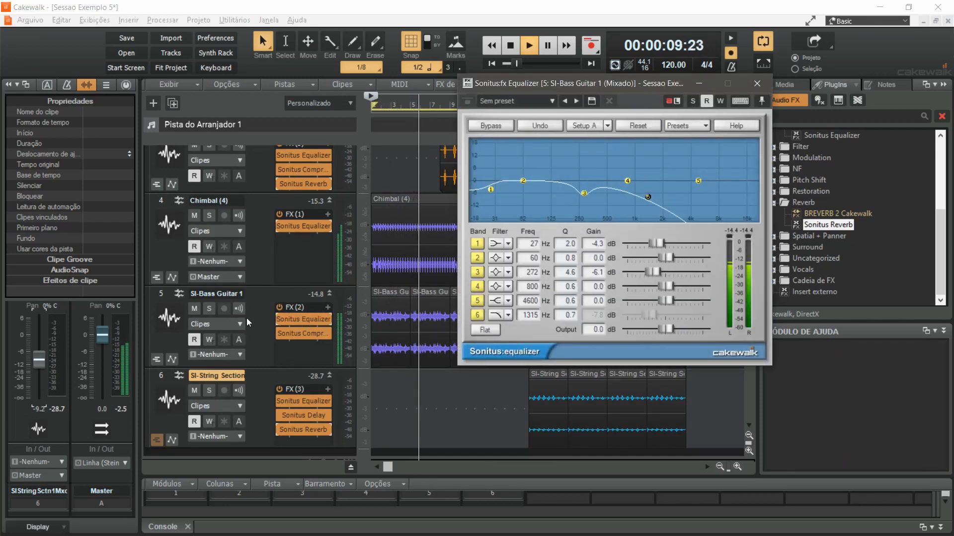
pyautogui.click(208, 309)
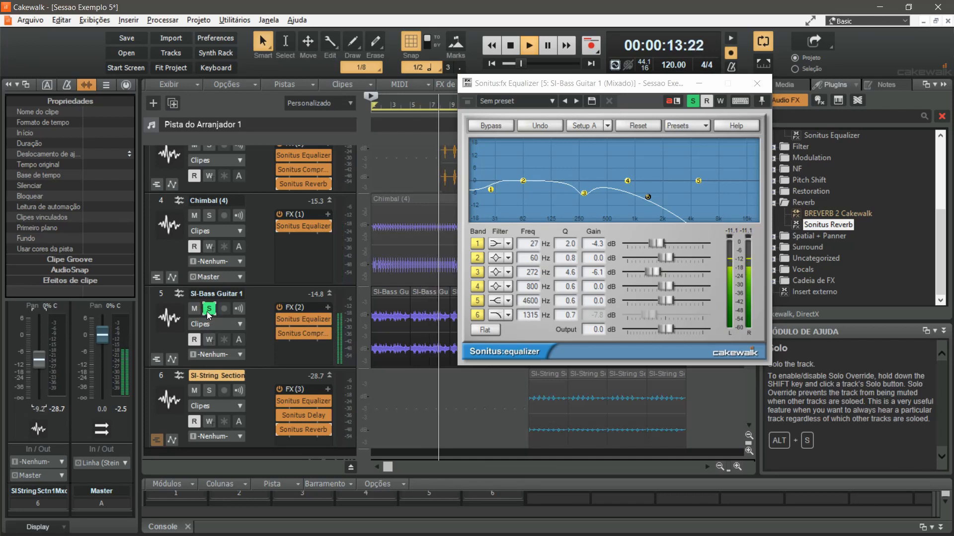
pyautogui.click(208, 311)
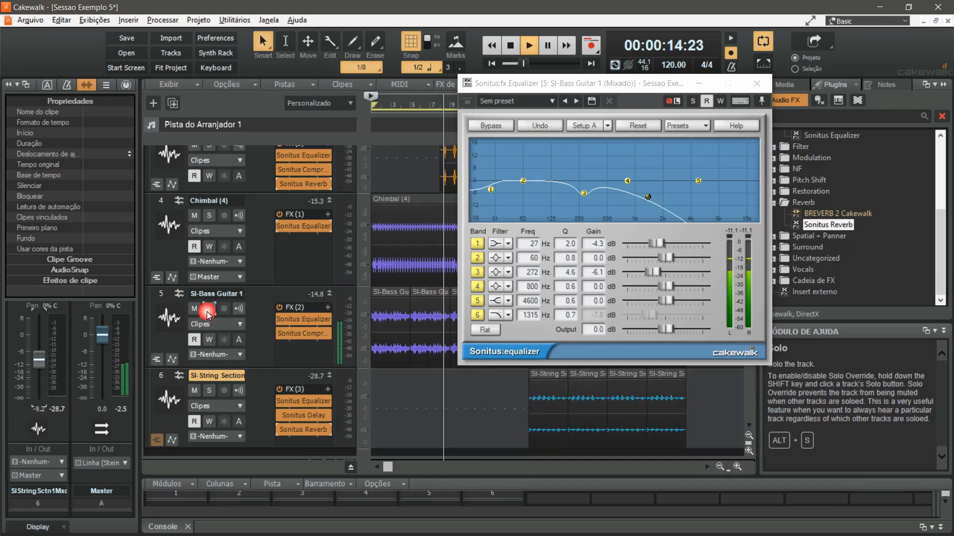
pyautogui.click(303, 333)
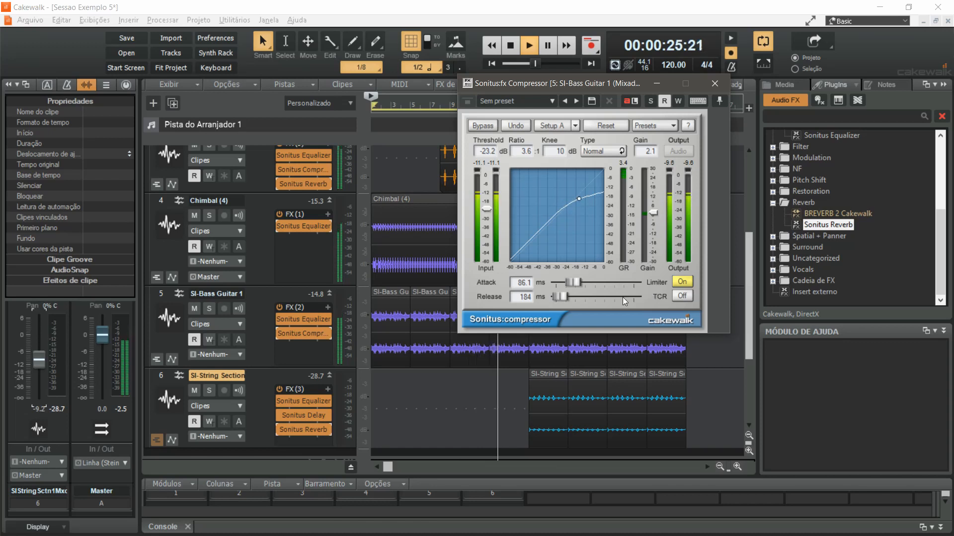
# Inspect the Sonitus Equalizer, Delay and Reverb settings on the SI-String Section track and close the plug-in window
pyautogui.doubleClick(303, 401)
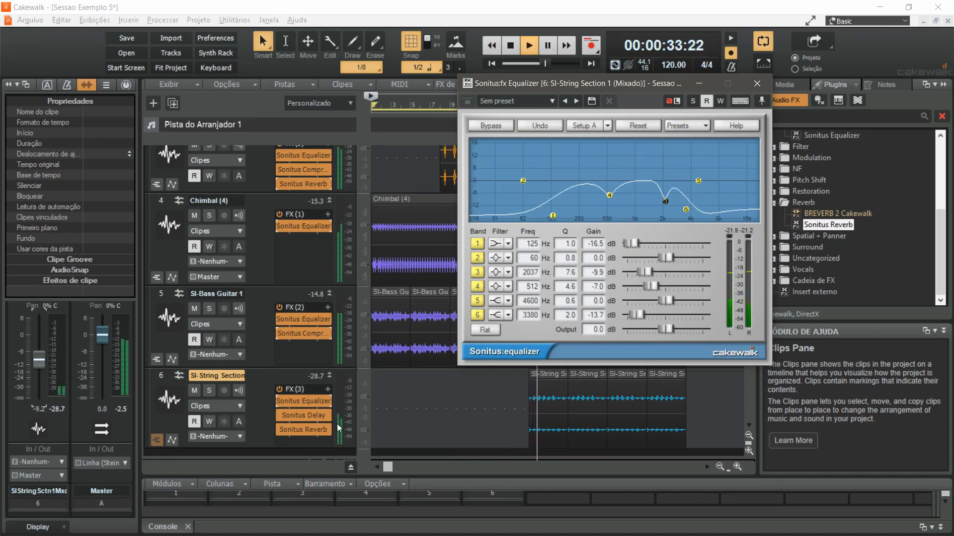
pyautogui.click(308, 416)
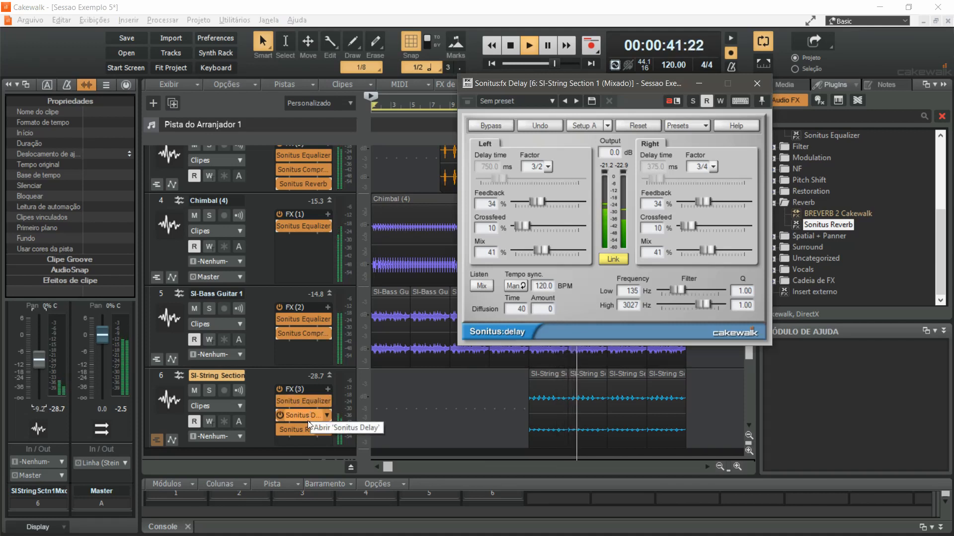
pyautogui.click(308, 428)
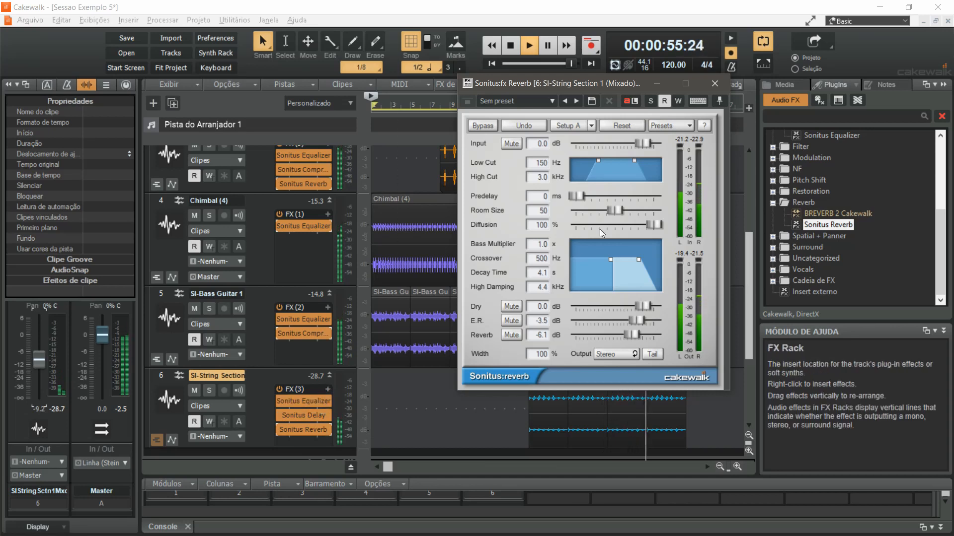
pyautogui.click(713, 84)
pyautogui.scroll(3, 500, 287)
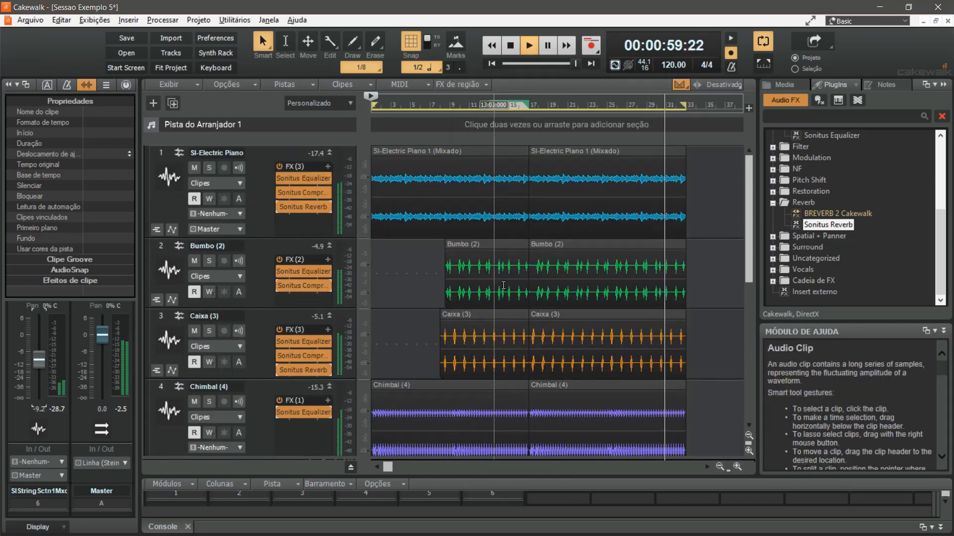
pyautogui.scroll(3, 485, 303)
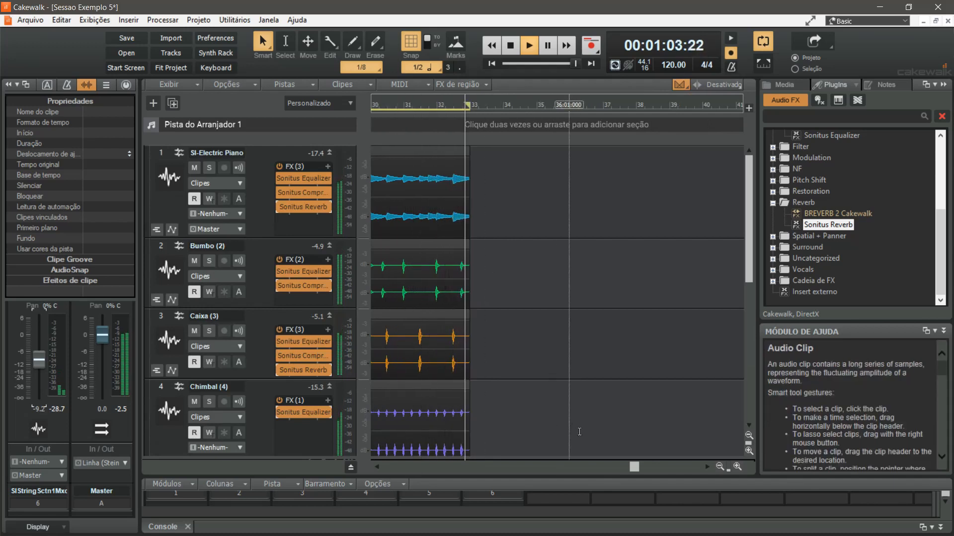
pyautogui.scroll(-5, 521, 414)
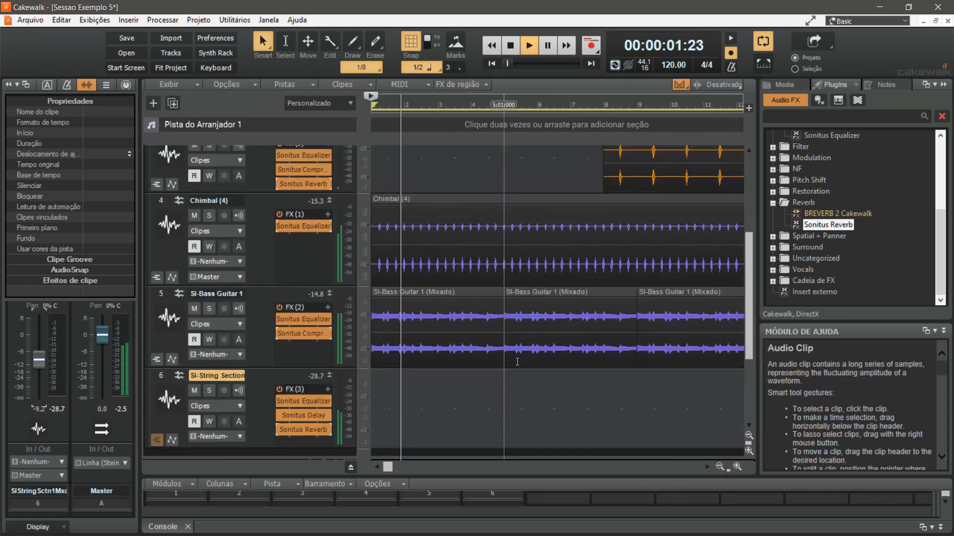
pyautogui.scroll(2, 517, 362)
pyautogui.scroll(3, 517, 362)
pyautogui.scroll(-3, 521, 317)
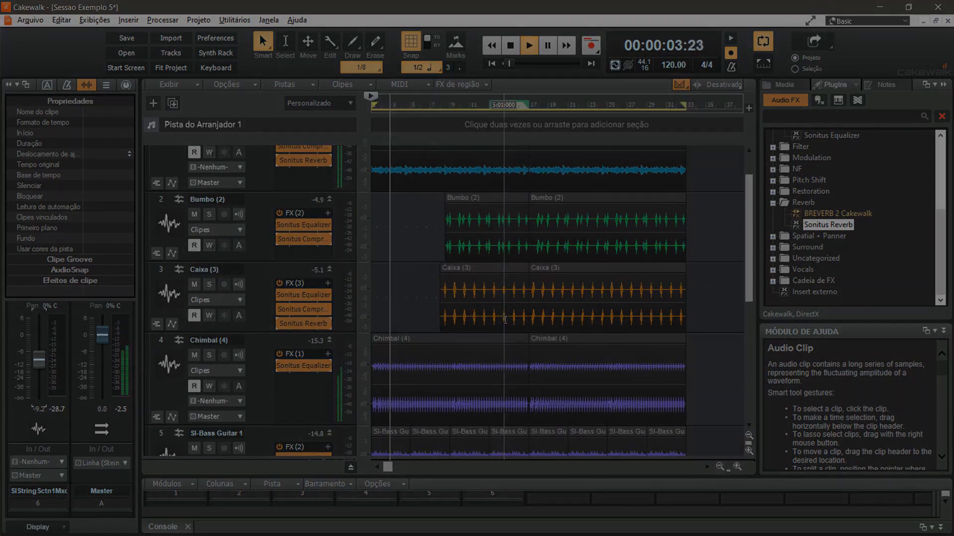